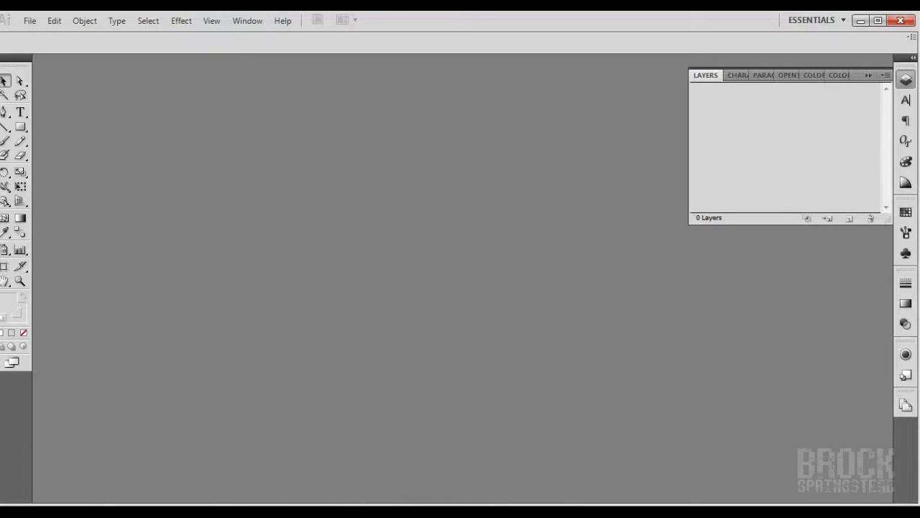
Create a new 10 by 10 inch RGB document.
{"action": "left_click", "coordinate": [29, 21]}
{"action": "left_click", "coordinate": [54, 35]}
{"action": "key", "text": "ctrl+n"}
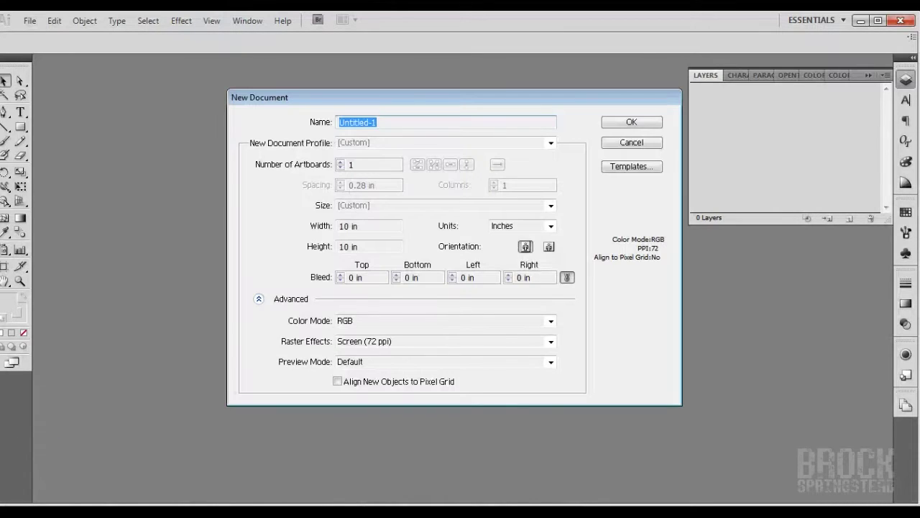
{"action": "key", "text": "Return"}
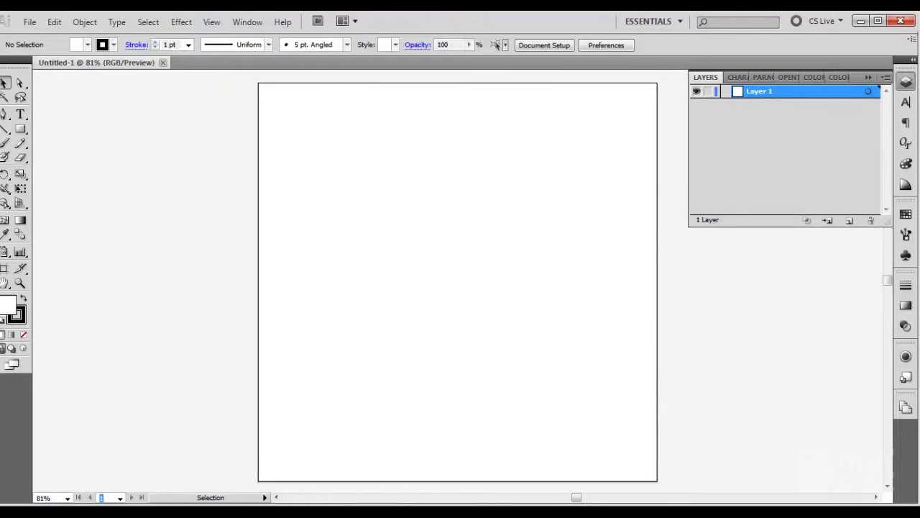
Draw a diagonal line across the artboard from its upper-left corner to its lower-right corner.
{"action": "key", "text": "backslash"}
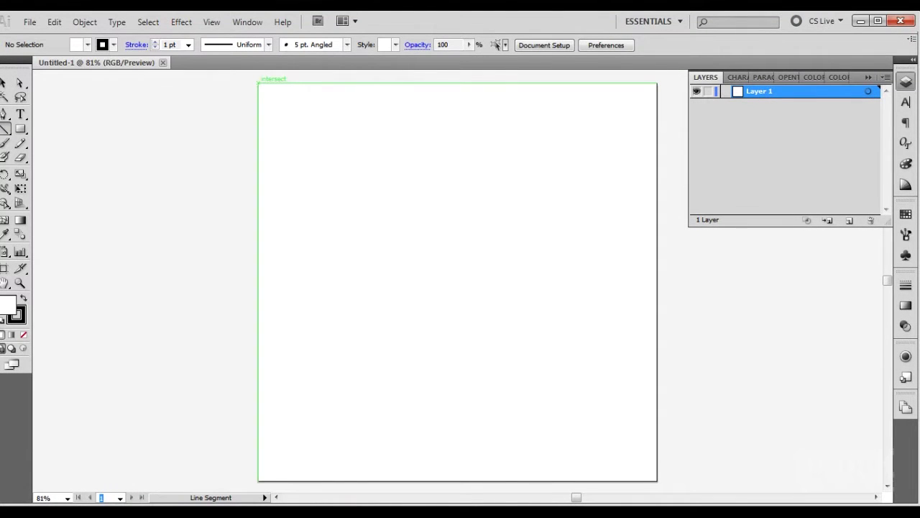
{"action": "left_click_drag", "start_coordinate": [259, 84], "coordinate": [656, 479]}
{"action": "key", "text": "v"}
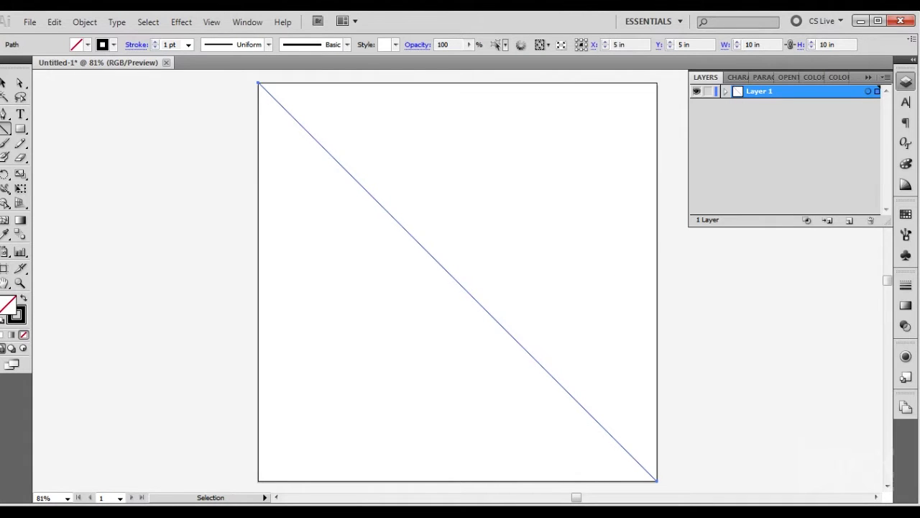
Make a rotated copy of the diagonal line about its centre.
{"action": "left_click", "coordinate": [84, 21]}
{"action": "mouse_move", "coordinate": [103, 33]}
{"action": "left_click", "coordinate": [287, 67]}
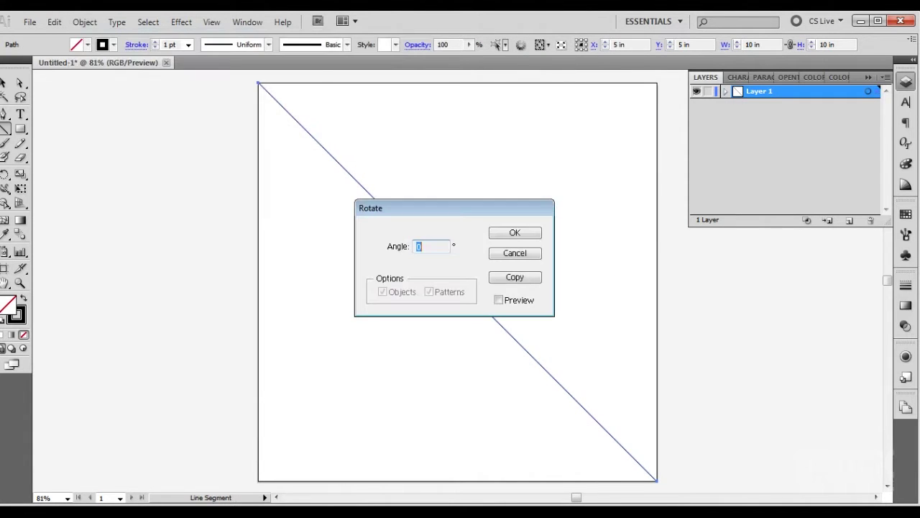
{"action": "key", "text": "alt+c"}
Repeat the rotated copy until evenly spaced lines radiate all the way around the artboard's centre.
{"action": "key", "text": "ctrl+d"}
{"action": "key", "text": "ctrl+d"}
{"action": "key", "text": "ctrl+d"}
{"action": "key", "text": "ctrl+d"}
{"action": "key", "text": "ctrl+d"}
{"action": "key", "text": "ctrl+d"}
{"action": "key", "text": "ctrl+d"}
{"action": "key", "text": "ctrl+d"}
{"action": "key", "text": "ctrl+d"}
{"action": "key", "text": "ctrl+d"}
{"action": "key", "text": "ctrl+d"}
{"action": "key", "text": "ctrl+d"}
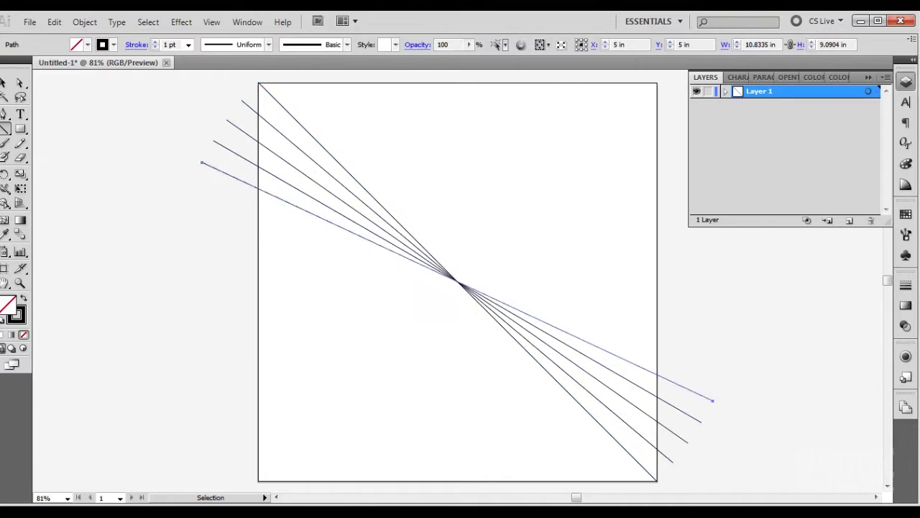
{"action": "key", "text": "ctrl+d"}
{"action": "key", "text": "ctrl+d"}
{"action": "key", "text": "ctrl+d"}
{"action": "key", "text": "ctrl+d"}
{"action": "key", "text": "ctrl+d"}
{"action": "key", "text": "ctrl+d"}
{"action": "key", "text": "ctrl+d"}
{"action": "key", "text": "ctrl+d"}
{"action": "key", "text": "ctrl+d"}
{"action": "key", "text": "ctrl+d"}
{"action": "key", "text": "ctrl+d"}
{"action": "key", "text": "ctrl+d"}
{"action": "key", "text": "ctrl+d"}
{"action": "key", "text": "ctrl+d"}
{"action": "key", "text": "ctrl+d"}
{"action": "key", "text": "ctrl+d"}
{"action": "key", "text": "ctrl+d"}
{"action": "key", "text": "ctrl+d"}
{"action": "key", "text": "ctrl+d"}
{"action": "key", "text": "ctrl+d"}
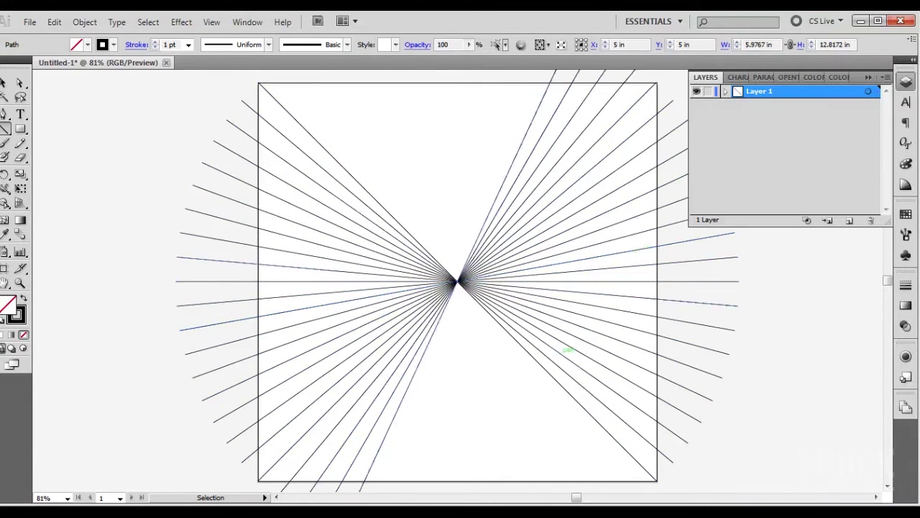
{"action": "key", "text": "ctrl+d"}
{"action": "key", "text": "ctrl+d"}
{"action": "key", "text": "ctrl+d"}
{"action": "key", "text": "ctrl+d"}
{"action": "key", "text": "ctrl+d"}
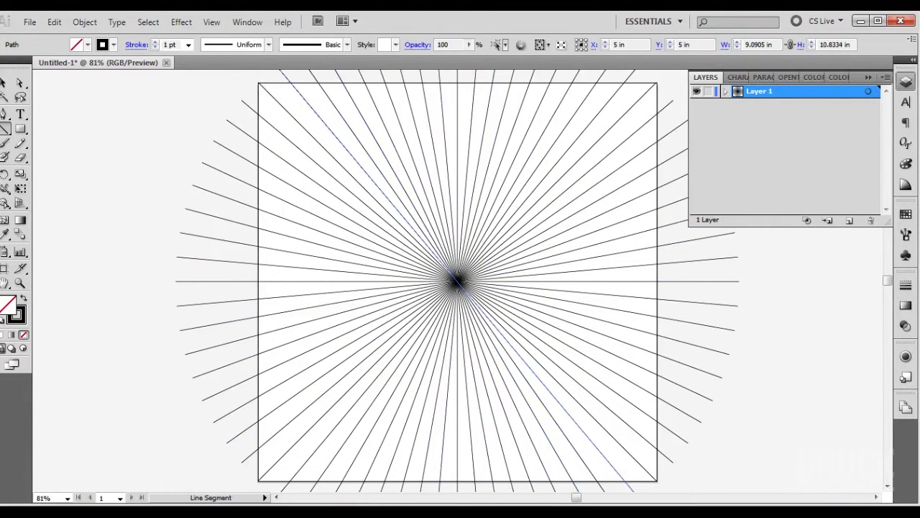
Lock the layer with the radial lines and add a new layer above it.
{"action": "left_click", "coordinate": [708, 91]}
{"action": "left_click", "coordinate": [849, 221]}
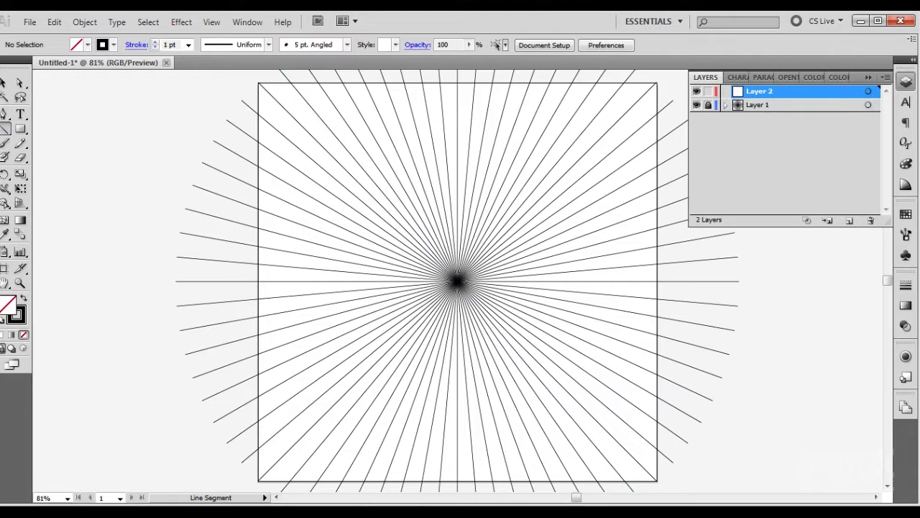
{"action": "left_click", "coordinate": [20, 129]}
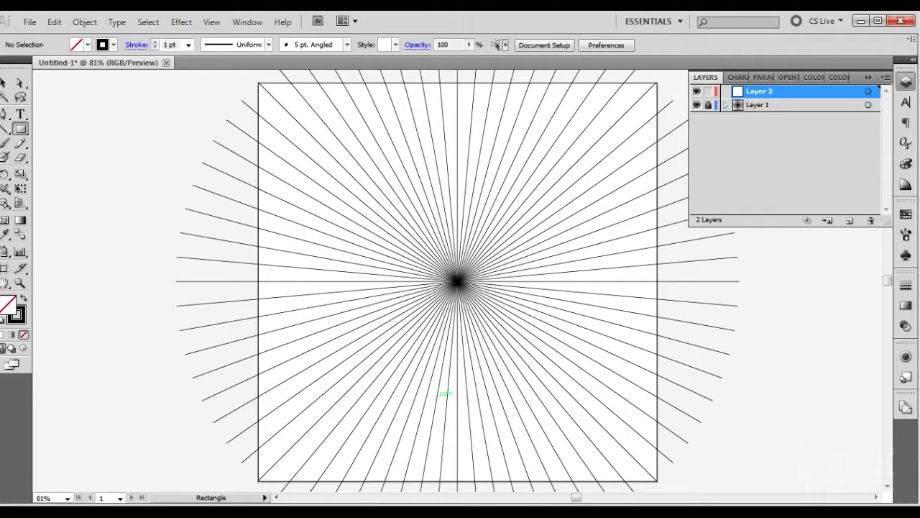
Reduce the opacity of all the radial lines to 35% and keep their layer locked.
{"action": "key", "text": "ctrl+a"}
{"action": "left_click", "coordinate": [469, 45]}
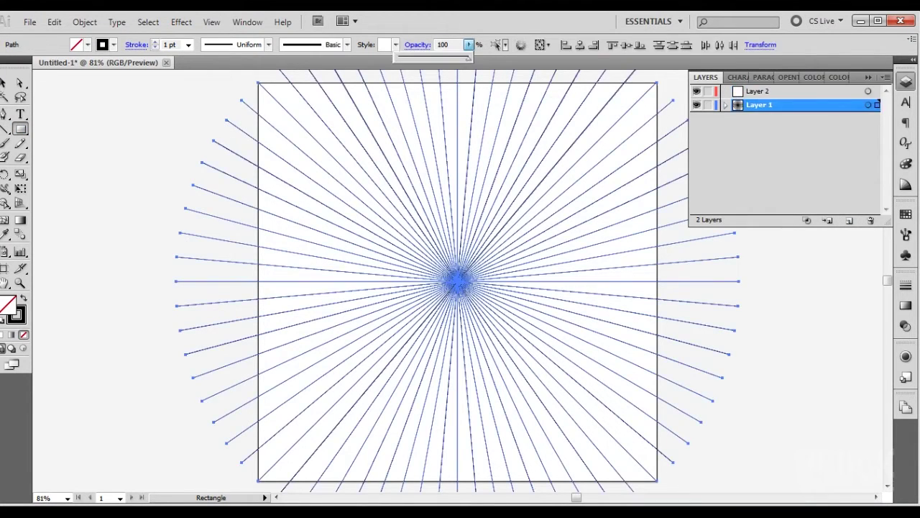
{"action": "left_click_drag", "start_coordinate": [468, 59], "coordinate": [423, 58]}
{"action": "left_click", "coordinate": [708, 105]}
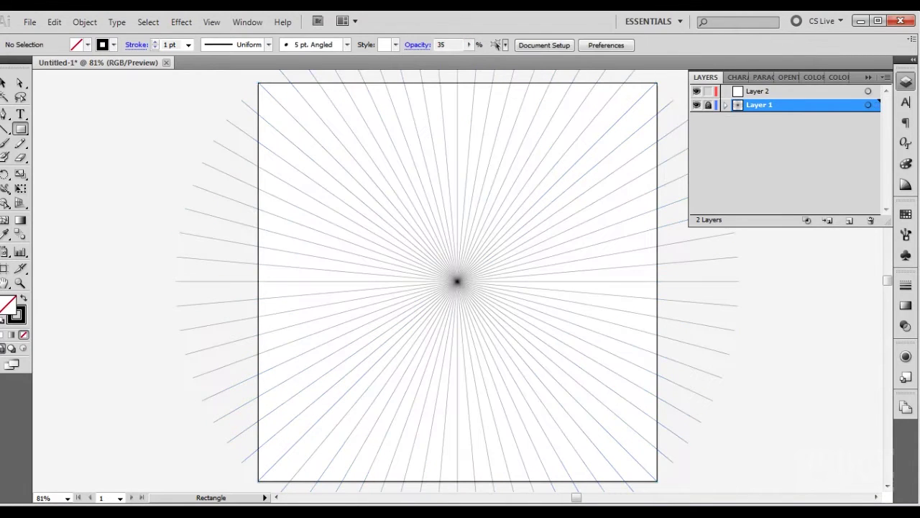
On Layer 2, draw a rectangle about 2.51 in wide centred low on the vertical guide, with a smaller one about 1.59 by 0.30 in above it.
{"action": "left_click", "coordinate": [759, 91]}
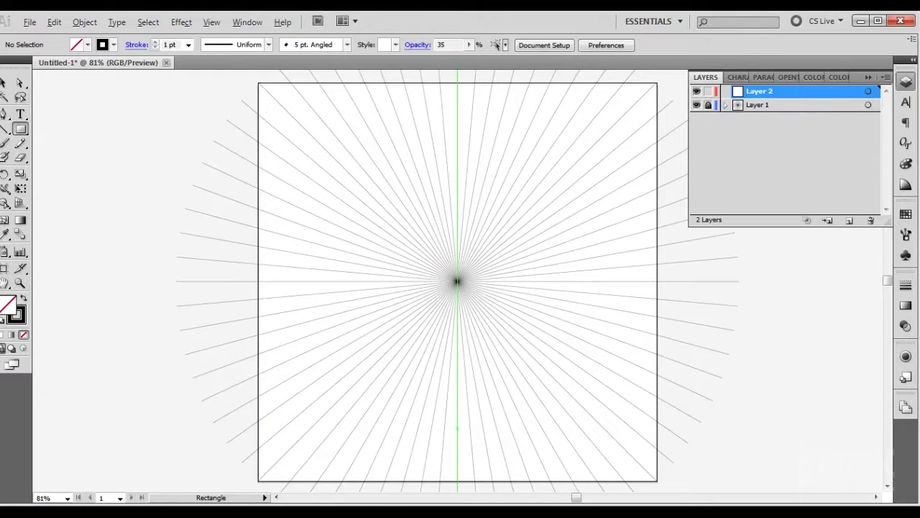
{"action": "left_click_drag", "start_coordinate": [457, 429], "coordinate": [425, 368]}
{"action": "key", "text": "v"}
{"action": "key", "text": "e"}
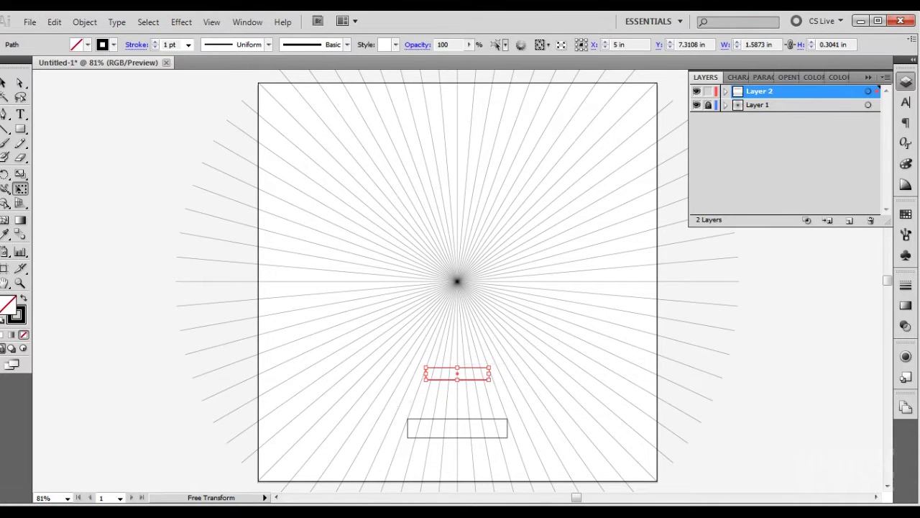
Lock the layer with the two rectangles and add a new layer above it.
{"action": "key", "text": "p"}
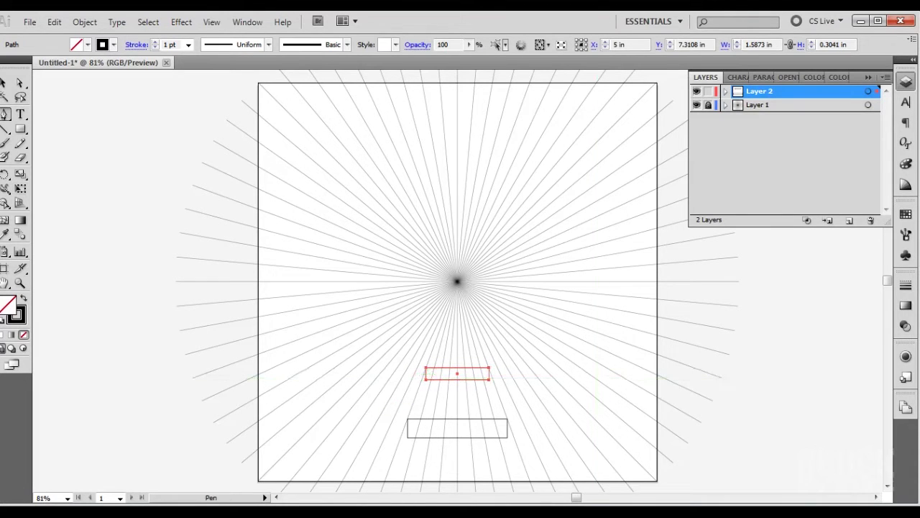
{"action": "key", "text": "ctrl+shift+a"}
{"action": "left_click", "coordinate": [848, 220]}
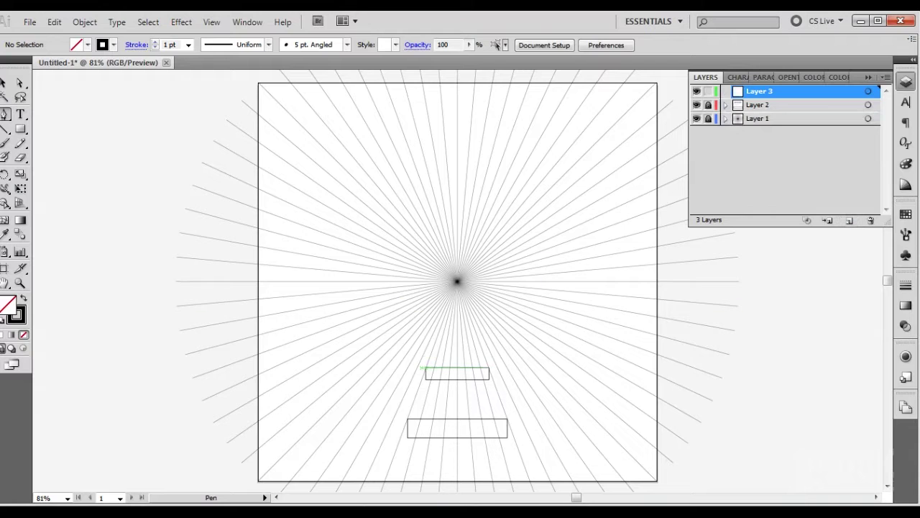
Trace the slab's closed outline through the outer corners of both rectangles and draw its front top edge along the larger rectangle's upper side.
{"action": "left_click", "coordinate": [426, 369]}
{"action": "left_click", "coordinate": [407, 419]}
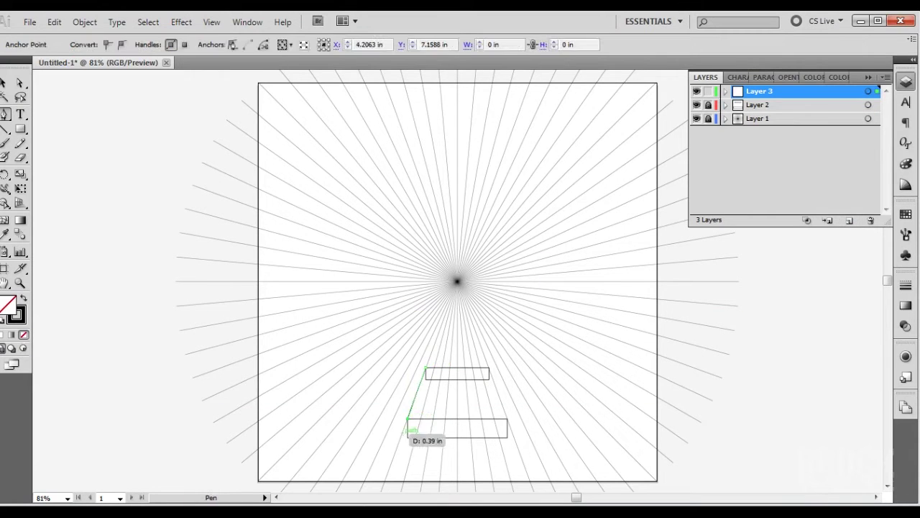
{"action": "left_click", "coordinate": [408, 437]}
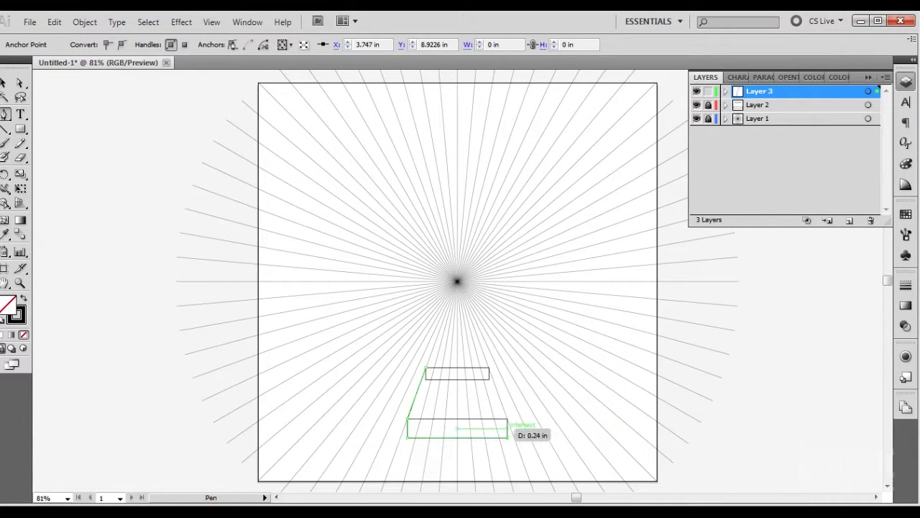
{"action": "left_click", "coordinate": [506, 437]}
{"action": "left_click", "coordinate": [507, 420]}
{"action": "left_click", "coordinate": [489, 369]}
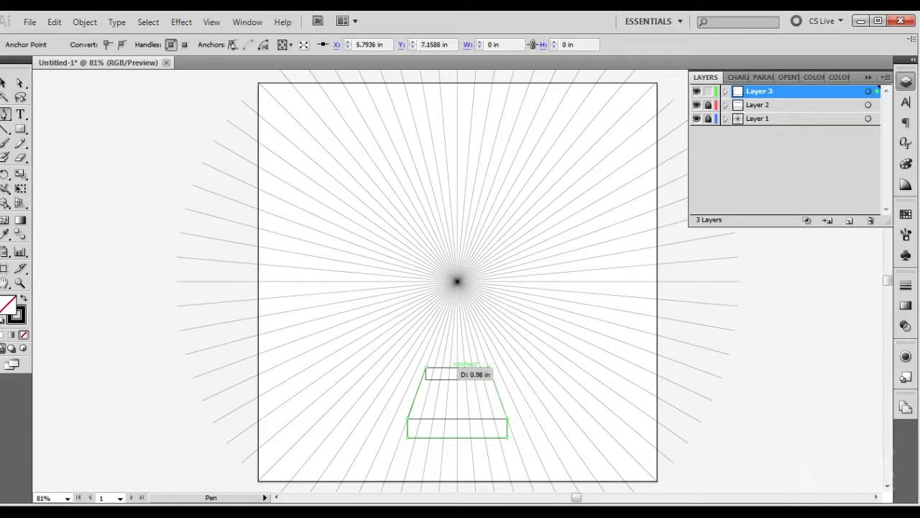
{"action": "left_click", "coordinate": [426, 369]}
{"action": "key", "text": "backslash"}
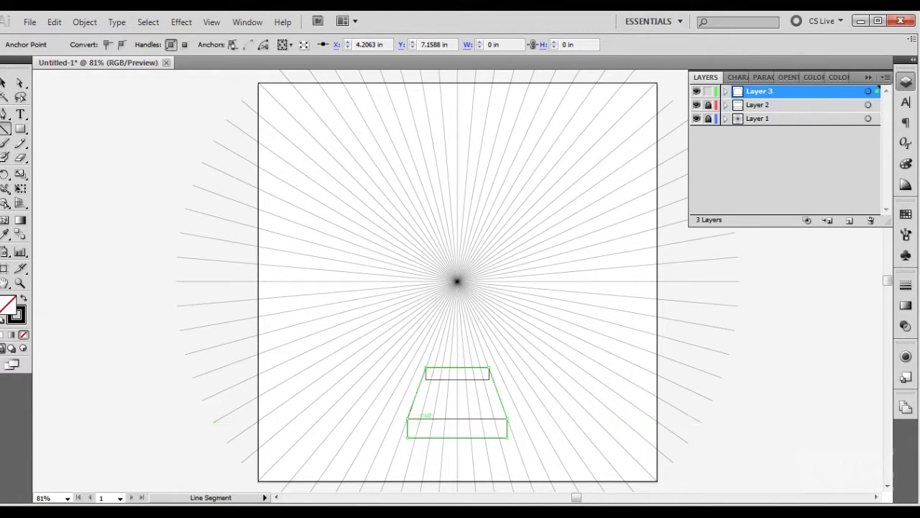
{"action": "left_click_drag", "start_coordinate": [408, 419], "coordinate": [507, 418]}
Delete the guide rectangles' layer and add a new layer beneath the locked slab outline layer.
{"action": "left_click_drag", "start_coordinate": [805, 106], "coordinate": [870, 221]}
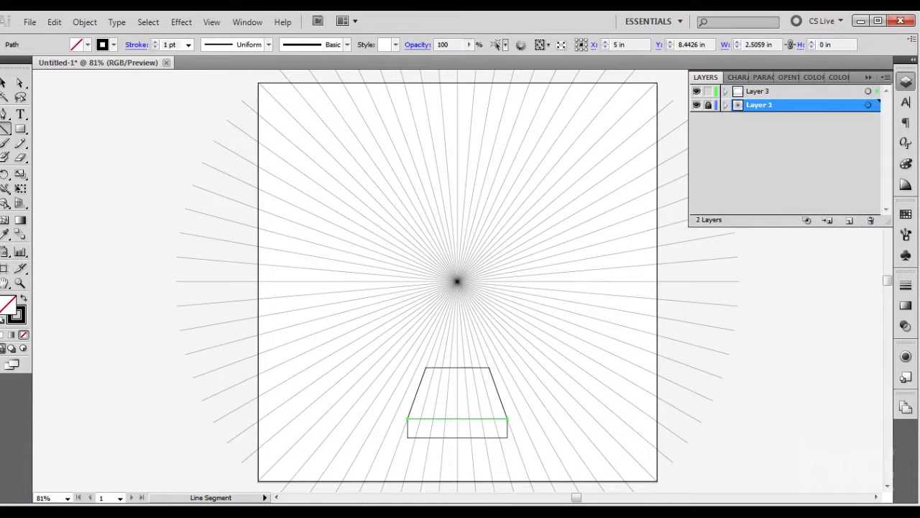
{"action": "left_click", "coordinate": [708, 91]}
{"action": "left_click", "coordinate": [849, 220]}
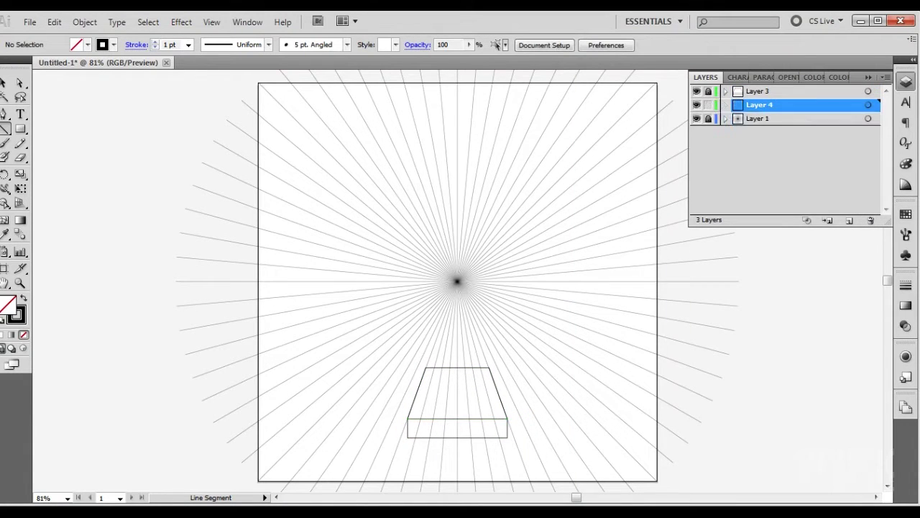
Set the slab outline's stroke to 2 pt, then relock its layer and make Layer 4 active.
{"action": "left_click", "coordinate": [876, 92]}
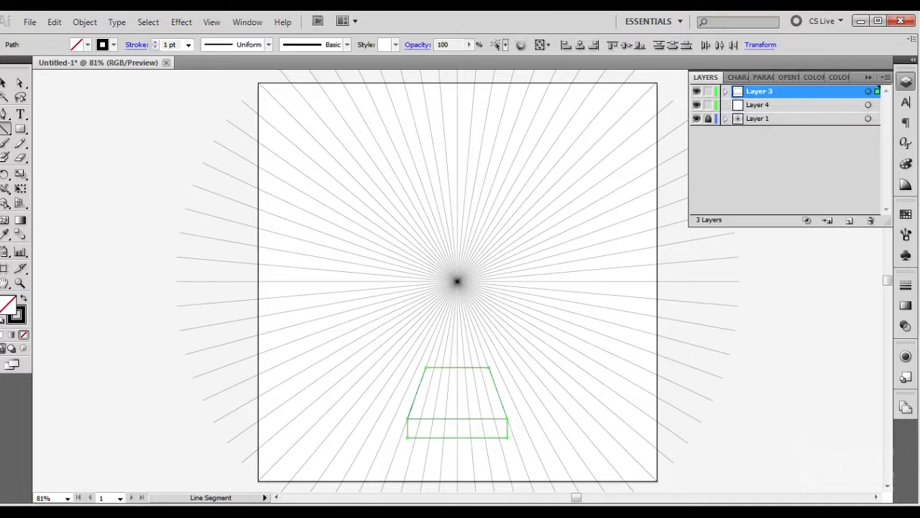
{"action": "left_click", "coordinate": [154, 41]}
{"action": "left_click", "coordinate": [708, 91]}
{"action": "left_click", "coordinate": [783, 105]}
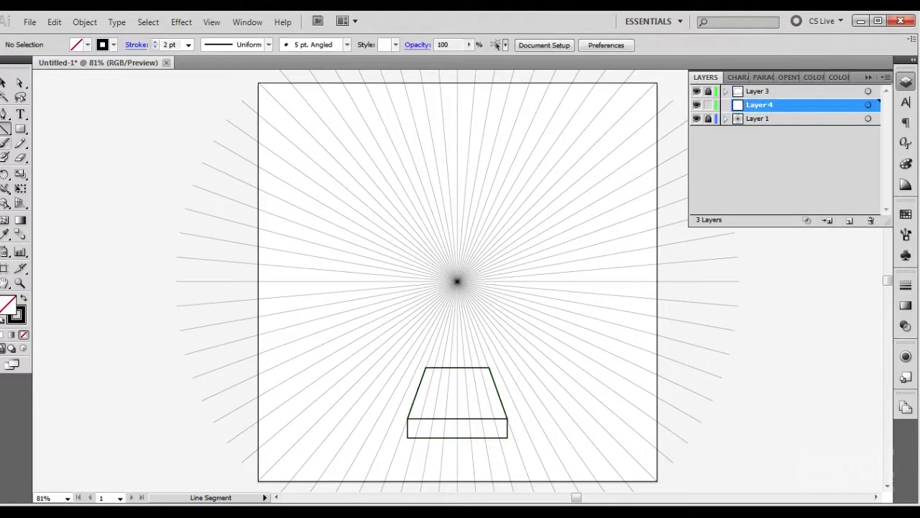
Set the Pen tool's fill to bright green 2CFF00 with no stroke.
{"action": "left_click", "coordinate": [4, 114]}
{"action": "left_click", "coordinate": [24, 297]}
{"action": "double_click", "coordinate": [8, 304]}
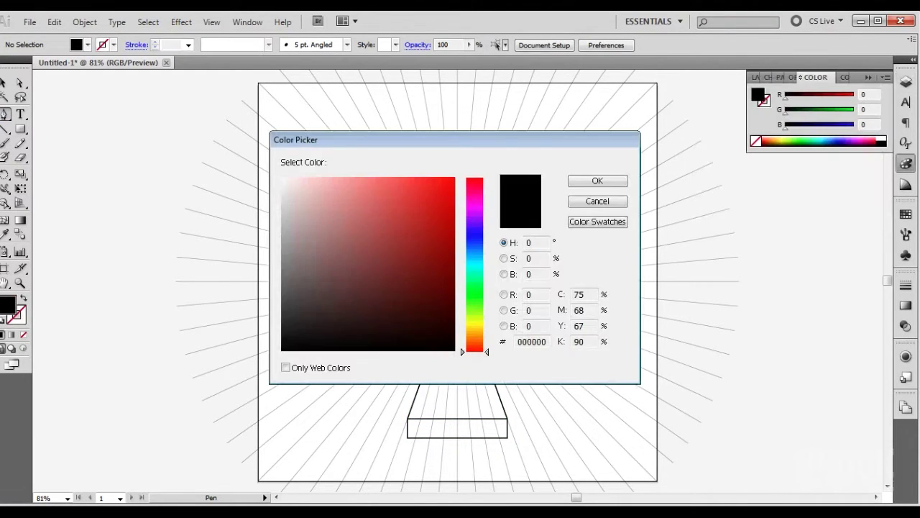
{"action": "left_click_drag", "start_coordinate": [474, 290], "coordinate": [474, 299]}
{"action": "left_click", "coordinate": [453, 178]}
{"action": "left_click", "coordinate": [597, 180]}
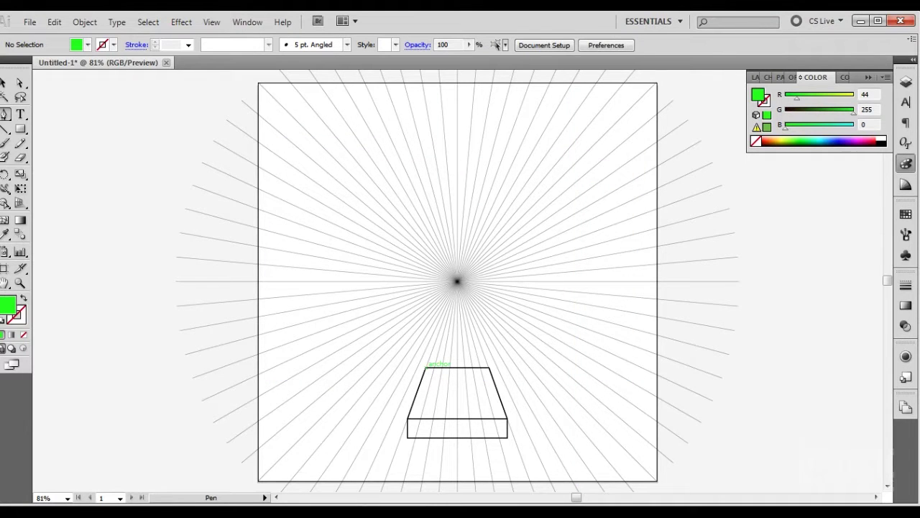
Draw a bright green shape covering the slab's trapezoidal top face and deselect it.
{"action": "left_click", "coordinate": [426, 368]}
{"action": "left_click", "coordinate": [407, 417]}
{"action": "left_click", "coordinate": [507, 417]}
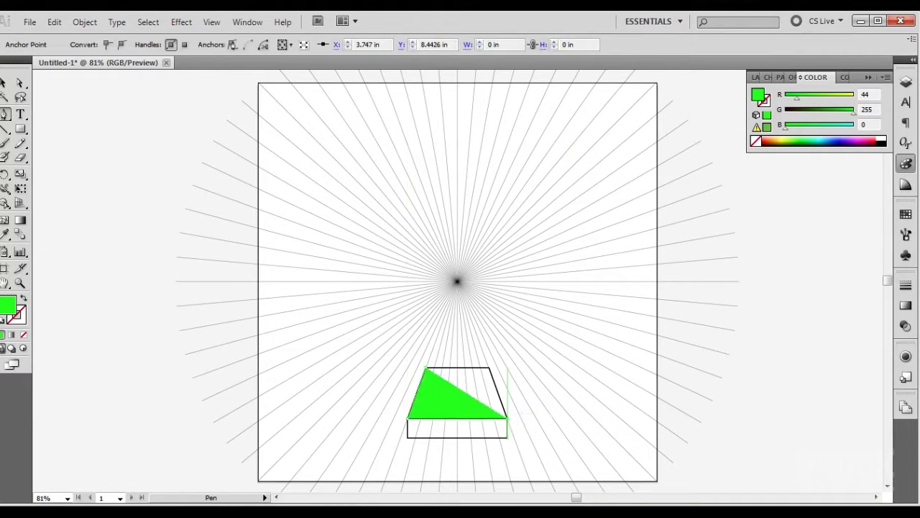
{"action": "left_click", "coordinate": [490, 368]}
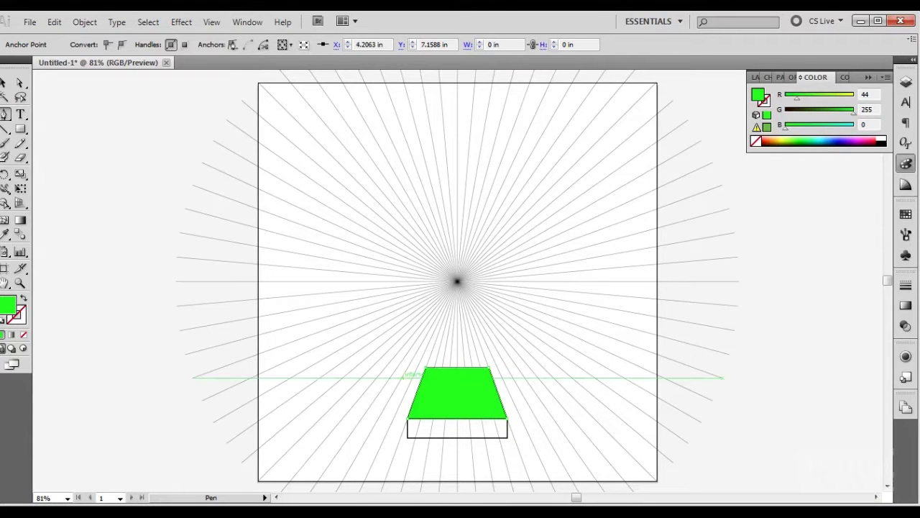
{"action": "left_click", "coordinate": [396, 377], "text": "ctrl"}
Change the fill to a slightly darker green, RGB 49, 242, 3, for the Pen tool.
{"action": "double_click", "coordinate": [7, 305]}
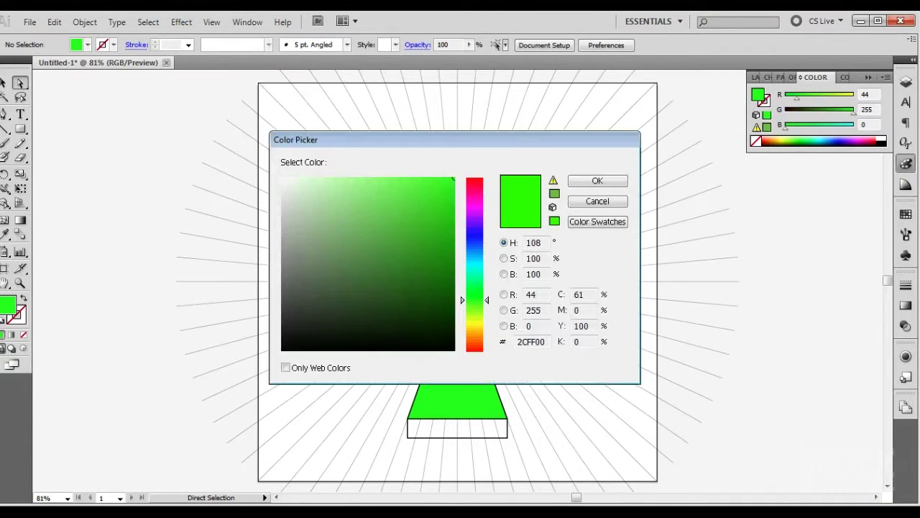
{"action": "left_click_drag", "start_coordinate": [453, 178], "coordinate": [452, 186]}
{"action": "key", "text": "Return"}
{"action": "key", "text": "p"}
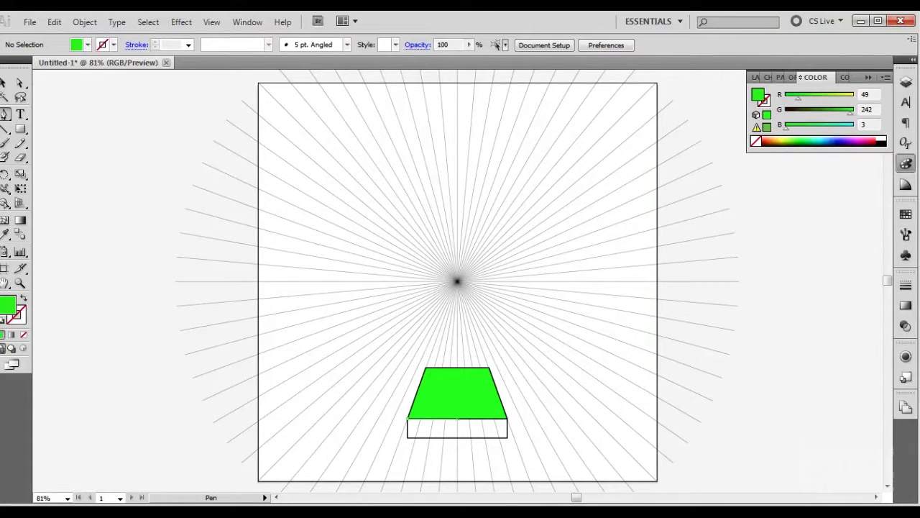
Draw a slightly darker green shape covering the slab's rectangular front face and deselect it.
{"action": "left_click", "coordinate": [507, 437]}
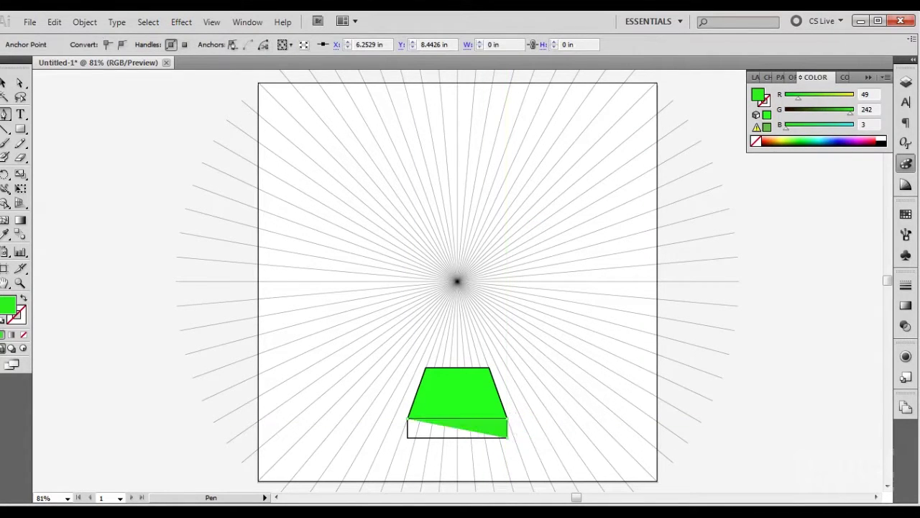
{"action": "left_click", "coordinate": [408, 437]}
{"action": "left_click", "coordinate": [408, 418]}
{"action": "key", "text": "a"}
{"action": "left_click", "coordinate": [394, 418]}
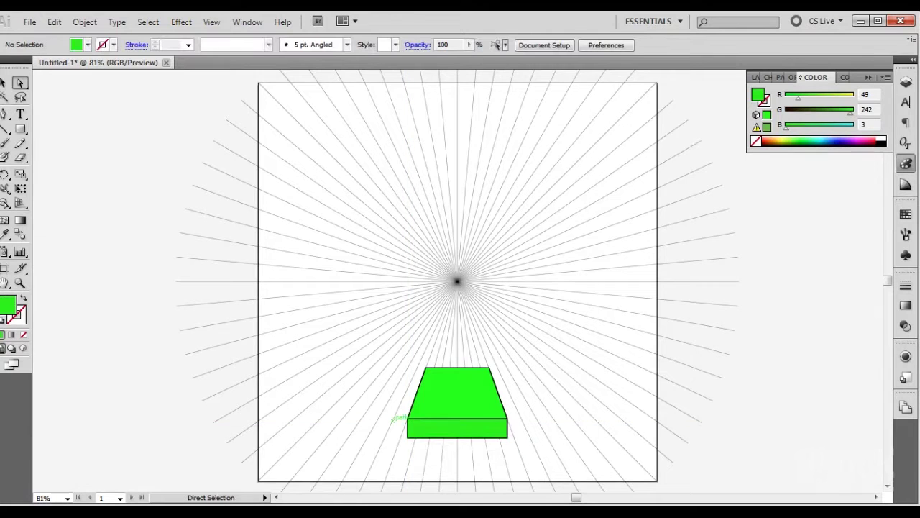
Unlock the slab's outline layer and group the outline with both green faces.
{"action": "key", "text": "z"}
{"action": "left_click", "coordinate": [450, 417]}
{"action": "left_click", "coordinate": [466, 282]}
{"action": "left_click", "coordinate": [466, 281]}
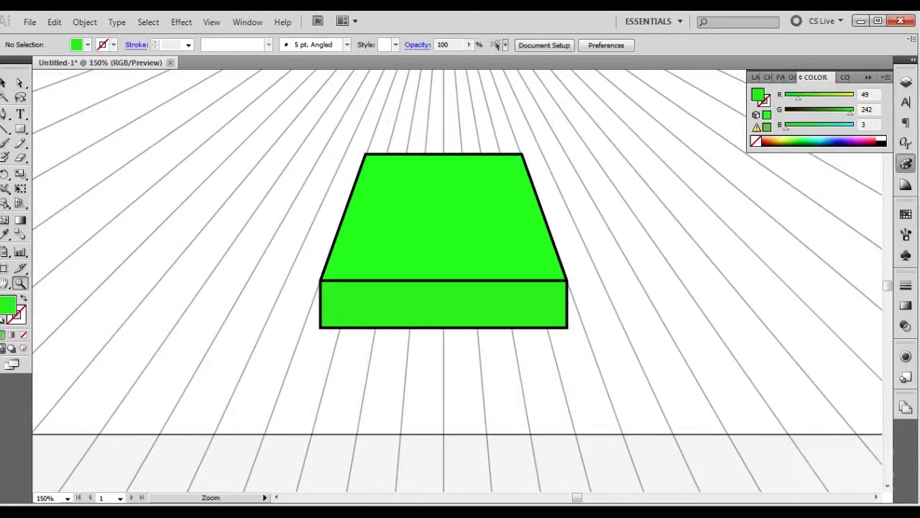
{"action": "left_click", "coordinate": [480, 233], "text": "alt"}
{"action": "left_click", "coordinate": [479, 233], "text": "alt"}
{"action": "left_click", "coordinate": [906, 82]}
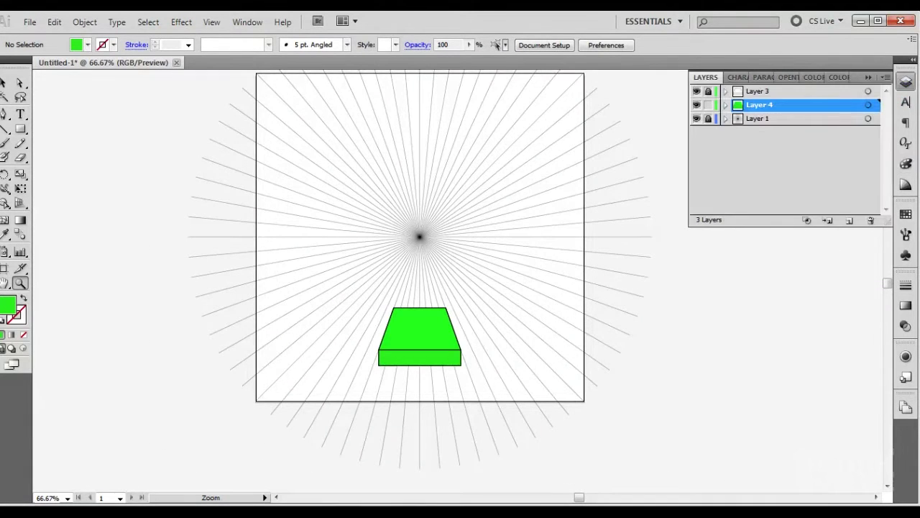
{"action": "left_click", "coordinate": [708, 91]}
{"action": "key", "text": "ctrl+a"}
{"action": "key", "text": "ctrl+g"}
{"action": "key", "text": "a"}
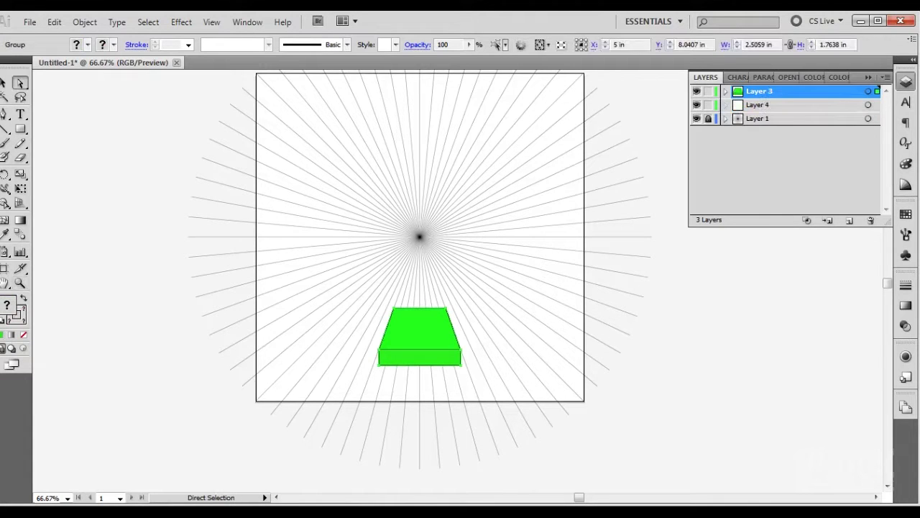
Draw an unfilled, green-stroked square about 9.3 in wide centred on the radial guide and set its Y position to 5 in.
{"action": "key", "text": "ctrl+shift+a"}
{"action": "key", "text": "m"}
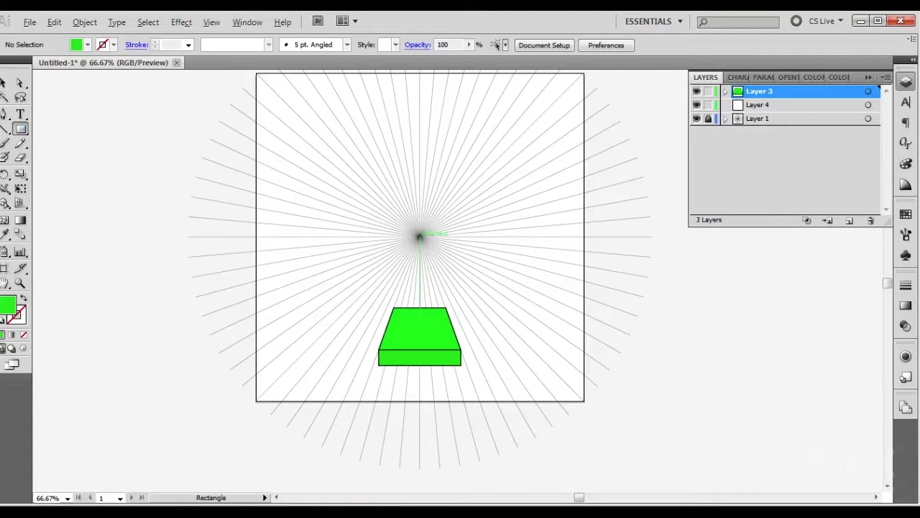
{"action": "left_click_drag", "start_coordinate": [419, 236], "coordinate": [266, 217]}
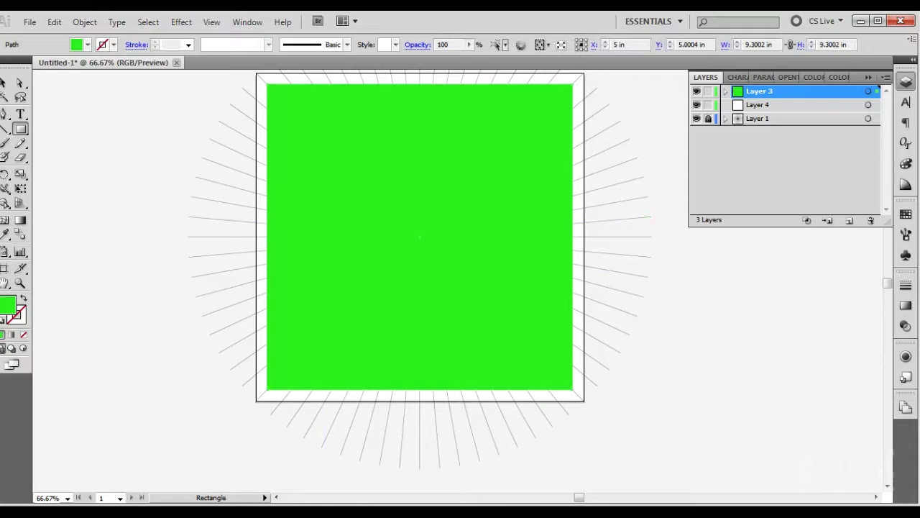
{"action": "key", "text": "shift+x"}
{"action": "double_click", "coordinate": [691, 45]}
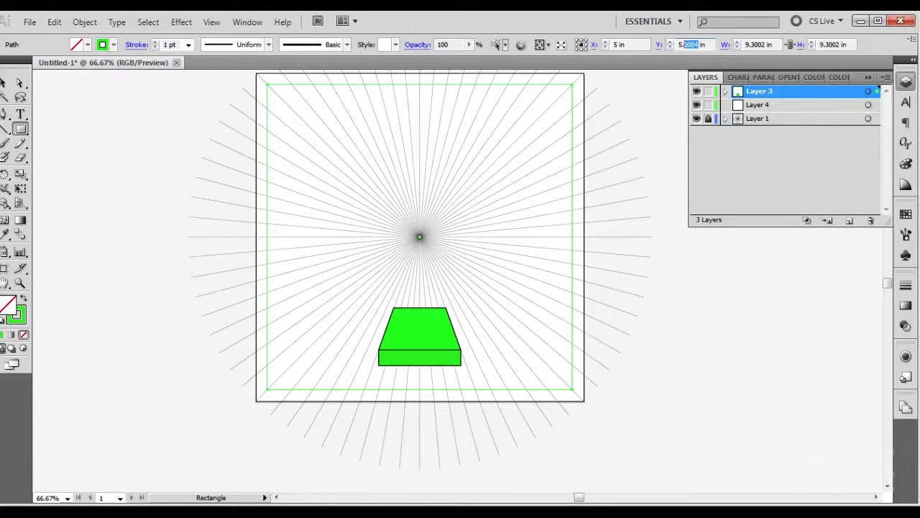
{"action": "key", "text": "BackSpace"}
{"action": "key", "text": "a"}
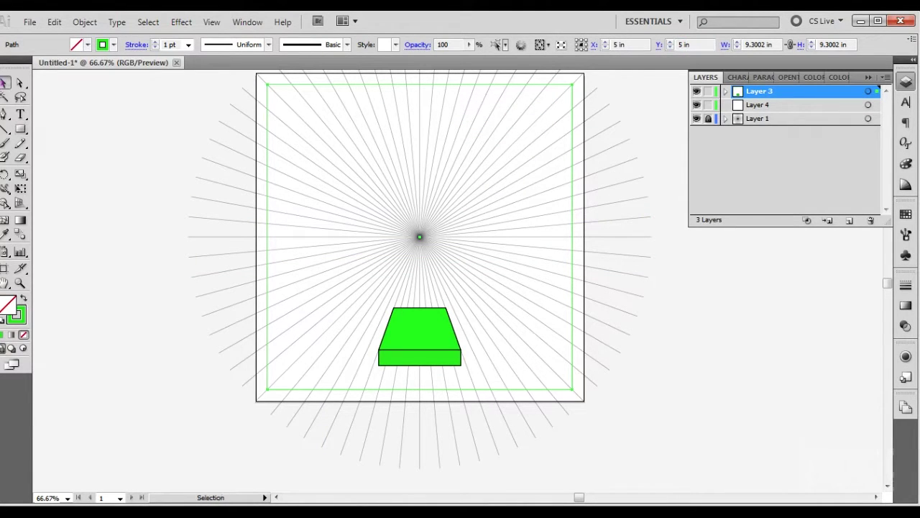
Rotate copies of the slab and the square together in 45-degree increments to form a full ring of eight slabs.
{"action": "key", "text": "ctrl+a"}
{"action": "left_click", "coordinate": [84, 22]}
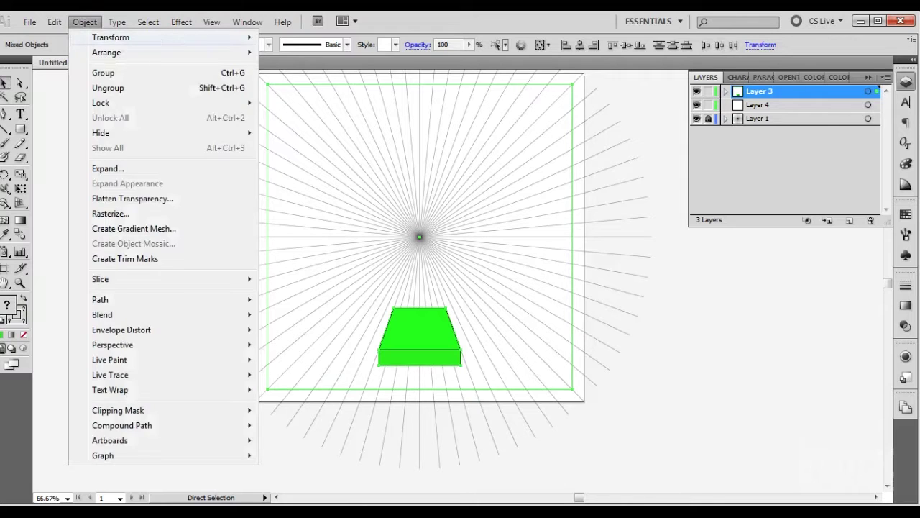
{"action": "mouse_move", "coordinate": [108, 35]}
{"action": "left_click", "coordinate": [287, 69]}
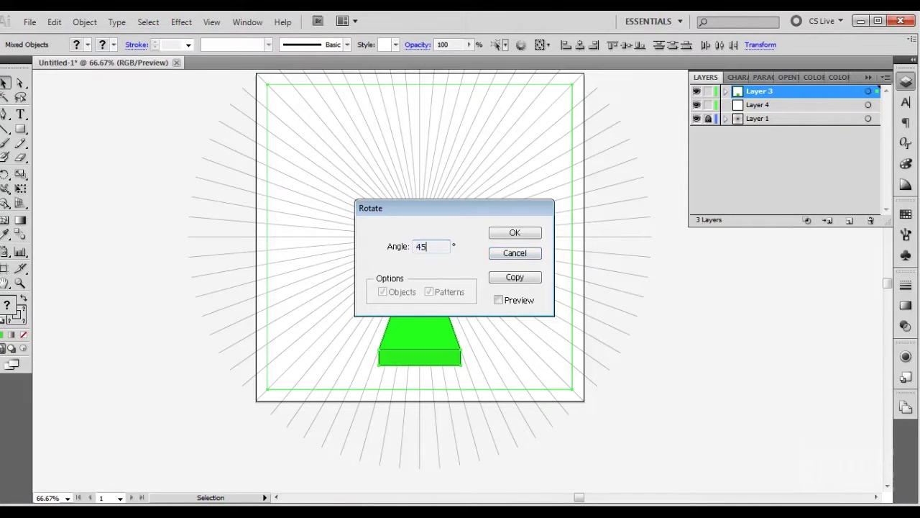
{"action": "left_click", "coordinate": [499, 300]}
{"action": "left_click", "coordinate": [515, 276]}
{"action": "key", "text": "ctrl+d"}
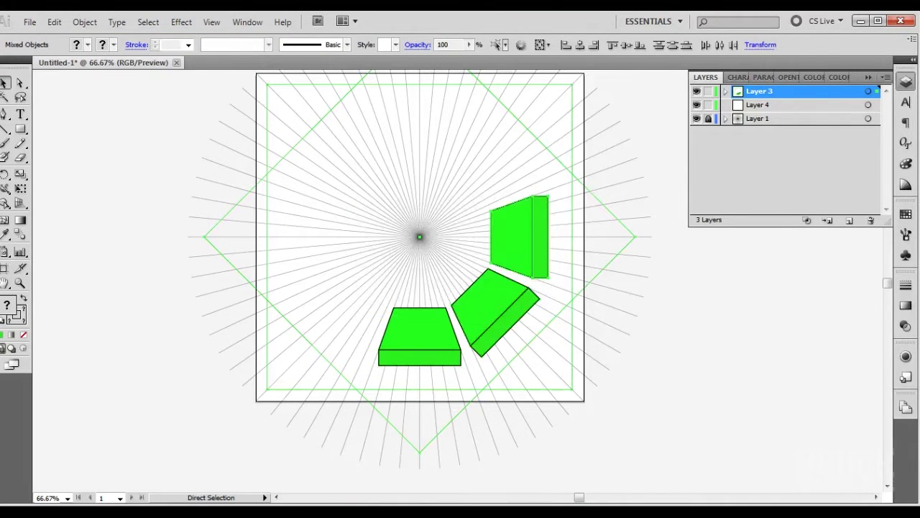
{"action": "key", "text": "ctrl+d"}
{"action": "key", "text": "ctrl+d"}
{"action": "key", "text": "ctrl+d"}
{"action": "key", "text": "ctrl+d"}
{"action": "key", "text": "ctrl+d"}
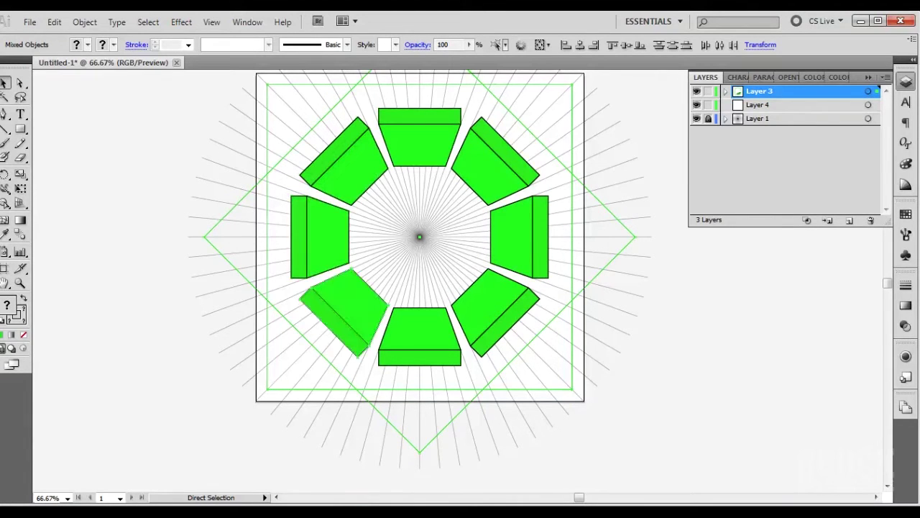
Delete the unfilled green square outlines surrounding the ring of slabs.
{"action": "key", "text": "ctrl+shift+a"}
{"action": "left_click_drag", "start_coordinate": [663, 158], "coordinate": [568, 352]}
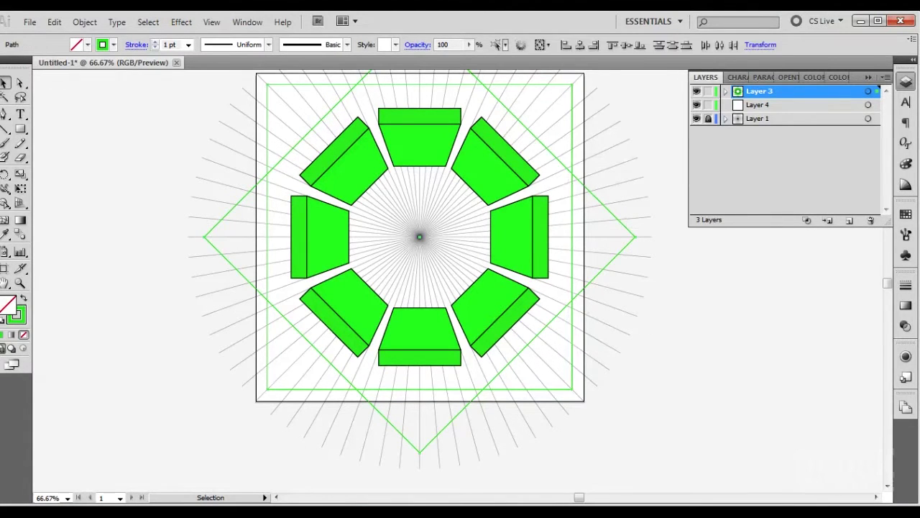
{"action": "key", "text": "Delete"}
{"action": "key", "text": "a"}
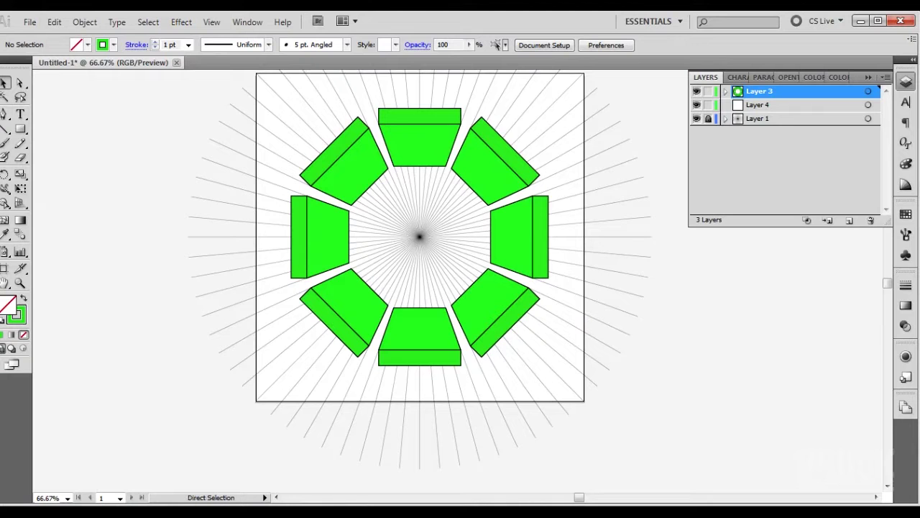
On Layer 4, draw an unfilled rectangle about 1.16 by 0.23 in between the vanishing point and the lowest green slab.
{"action": "left_click", "coordinate": [769, 105]}
{"action": "key", "text": "z"}
{"action": "left_click", "coordinate": [429, 285]}
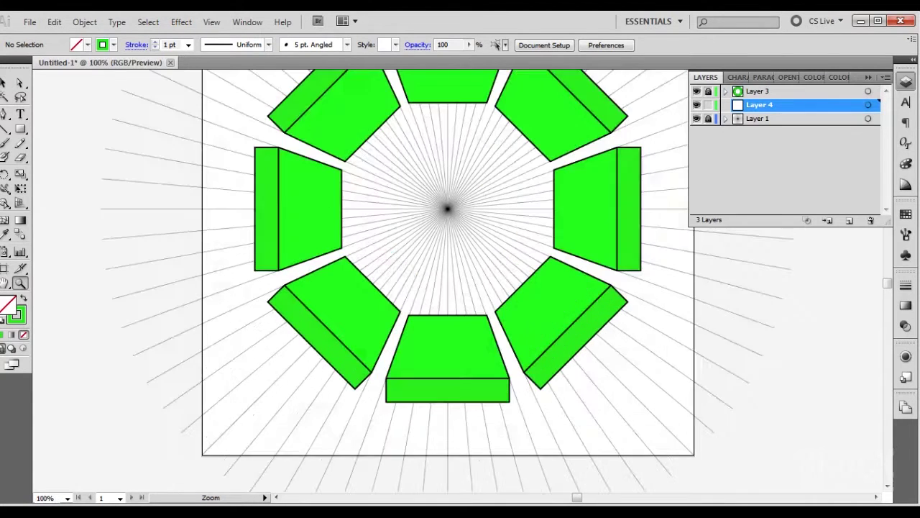
{"action": "left_click", "coordinate": [437, 287]}
{"action": "left_click", "coordinate": [437, 287]}
{"action": "left_click_drag", "start_coordinate": [437, 287], "coordinate": [337, 334]}
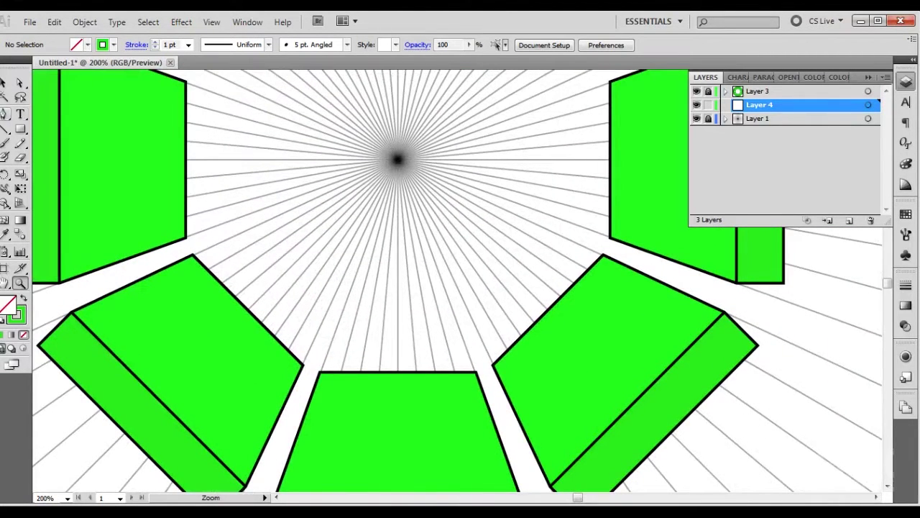
{"action": "key", "text": "p"}
{"action": "key", "text": "m"}
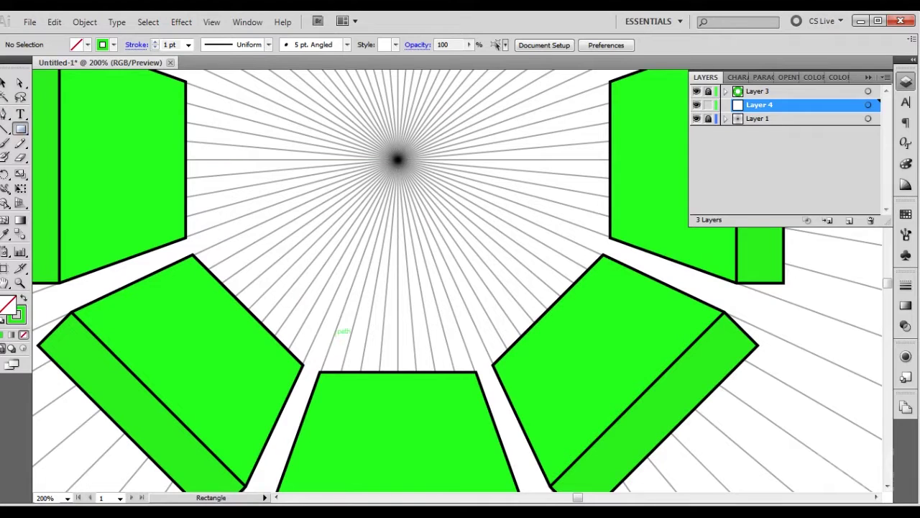
{"action": "mouse_move", "coordinate": [340, 322]}
{"action": "left_mouse_down"}
{"action": "mouse_move", "coordinate": [448, 344]}
{"action": "mouse_move", "coordinate": [345, 309]}
{"action": "mouse_move", "coordinate": [340, 316]}
{"action": "left_mouse_up"}
{"action": "key", "text": "ctrl+z"}
Set the small rectangle's stroke color to black.
{"action": "double_click", "coordinate": [17, 315]}
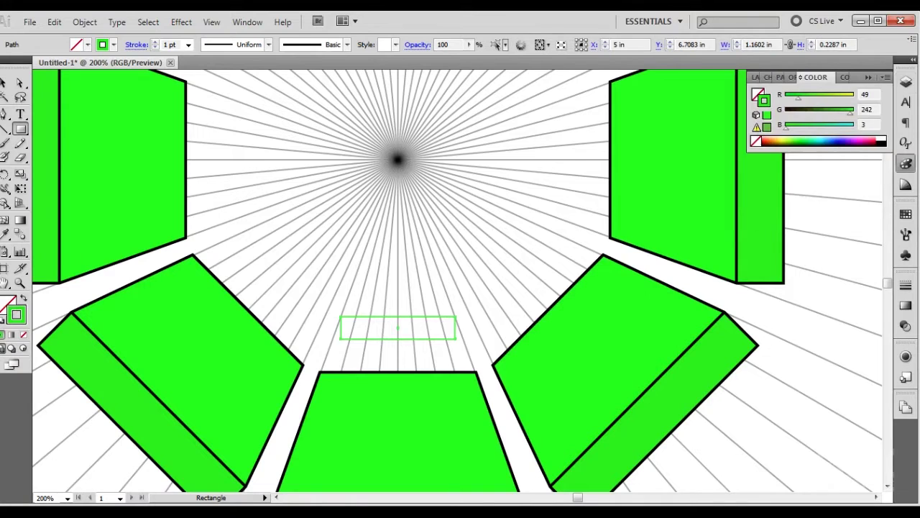
{"action": "left_click_drag", "start_coordinate": [296, 338], "coordinate": [282, 351]}
{"action": "key", "text": "Return"}
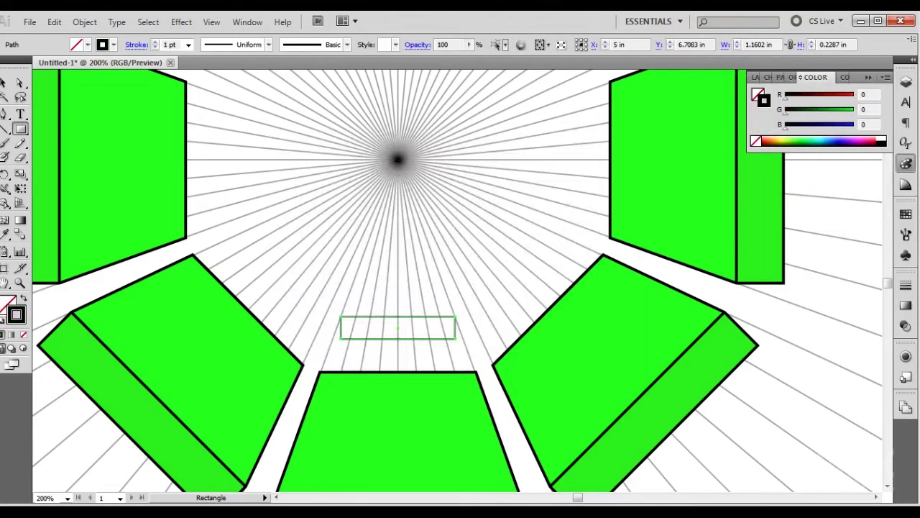
Duplicate the small rectangle directly above itself, scale the copy about its center to about 1 by 0.2 in, and deselect it.
{"action": "key", "text": "v"}
{"action": "left_click_drag", "start_coordinate": [412, 317], "coordinate": [412, 294]}
{"action": "key", "text": "e"}
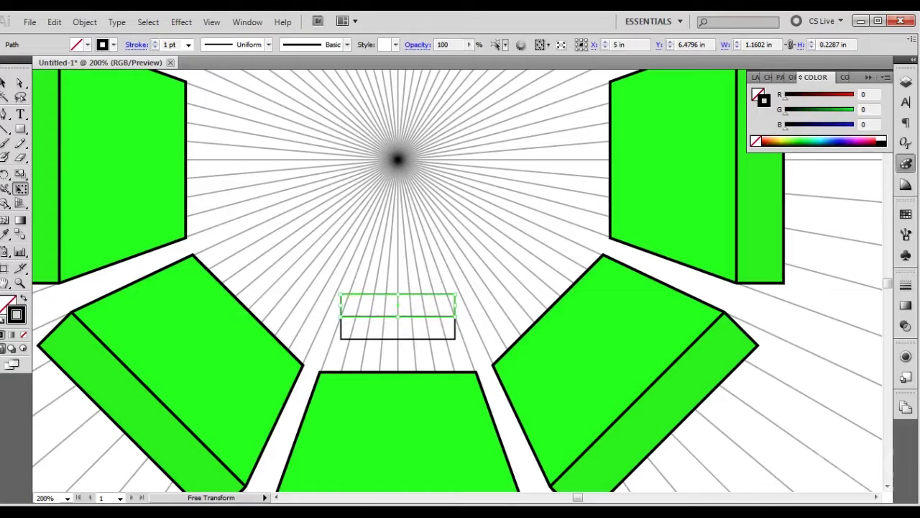
{"action": "left_click_drag", "start_coordinate": [341, 294], "coordinate": [348, 295]}
{"action": "key", "text": "a"}
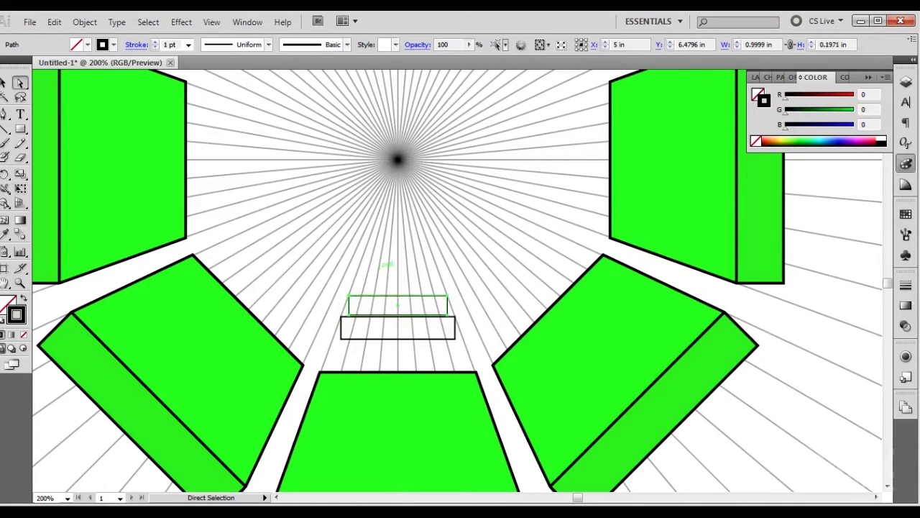
{"action": "left_click", "coordinate": [365, 279]}
On a new layer, trace the six-sided outer outline of the two small rectangles as a closed Pen path.
{"action": "left_click", "coordinate": [906, 82]}
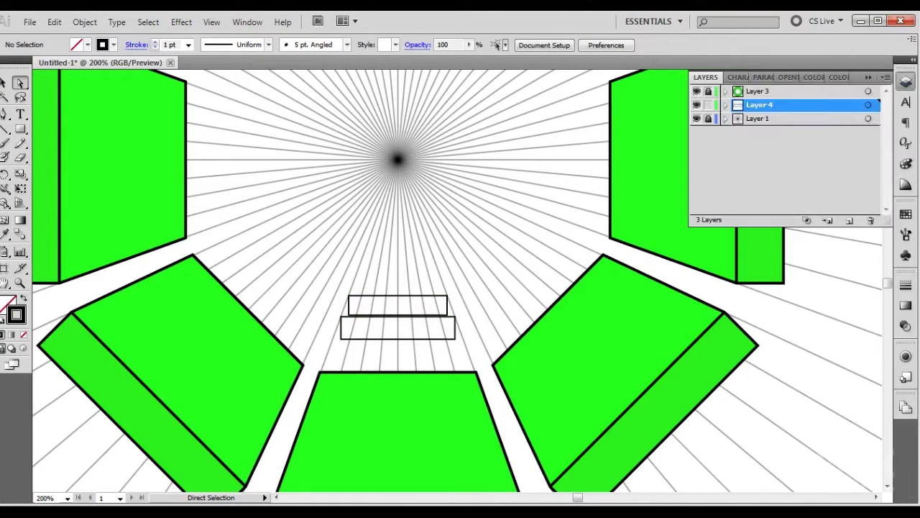
{"action": "left_click", "coordinate": [849, 220]}
{"action": "key", "text": "p"}
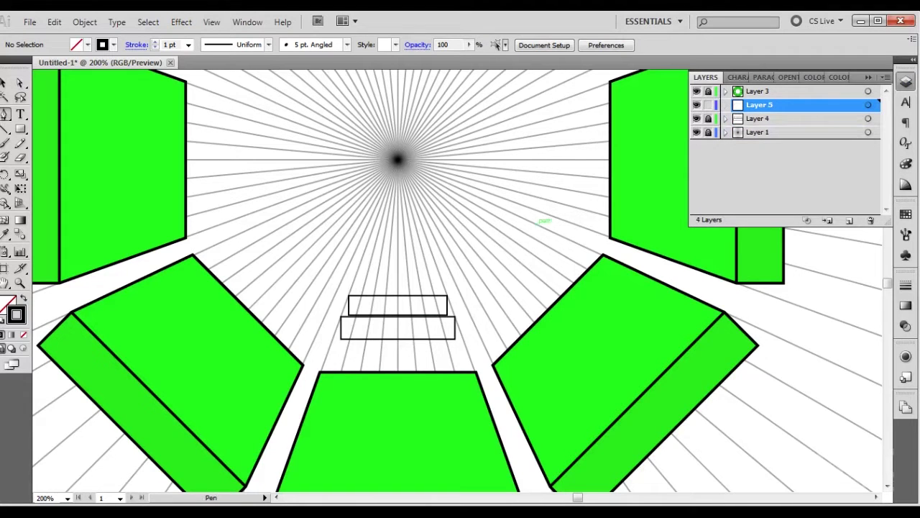
{"action": "left_click", "coordinate": [349, 296]}
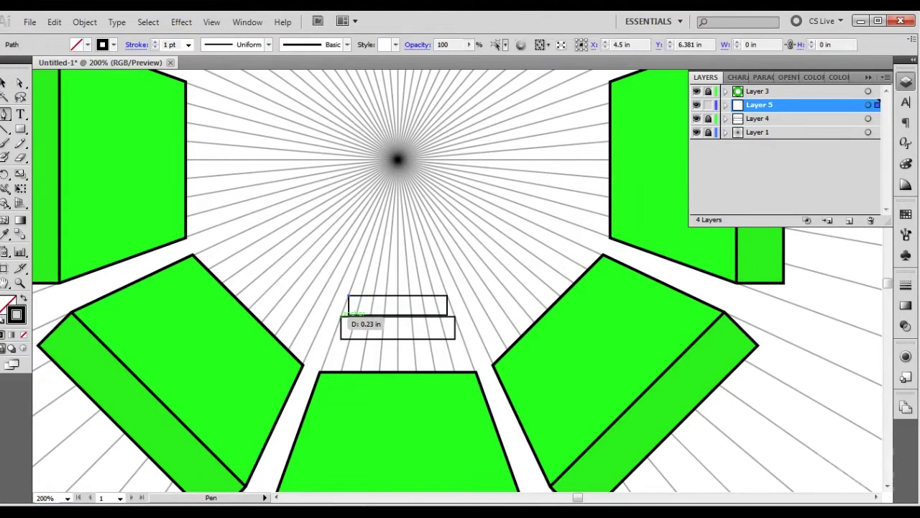
{"action": "left_click", "coordinate": [341, 316]}
{"action": "left_click", "coordinate": [340, 338]}
{"action": "left_click", "coordinate": [455, 339]}
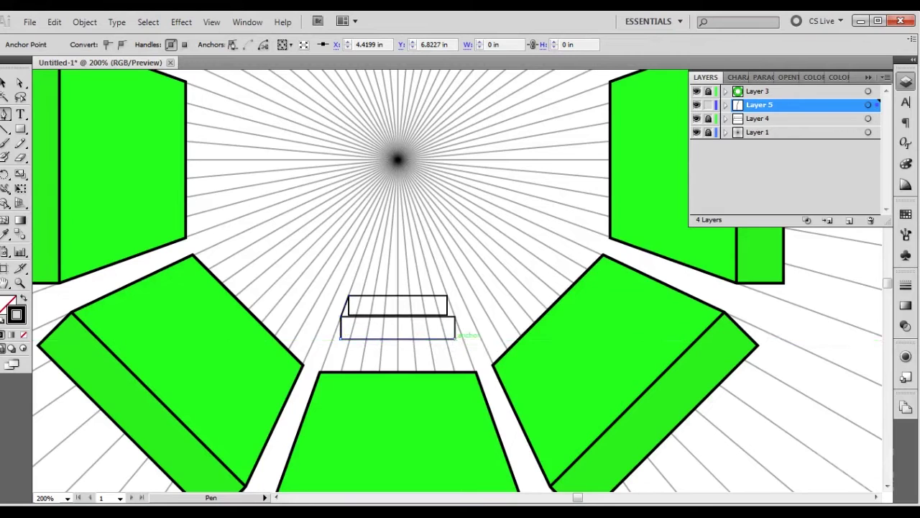
{"action": "left_click", "coordinate": [455, 317]}
{"action": "left_click", "coordinate": [447, 295]}
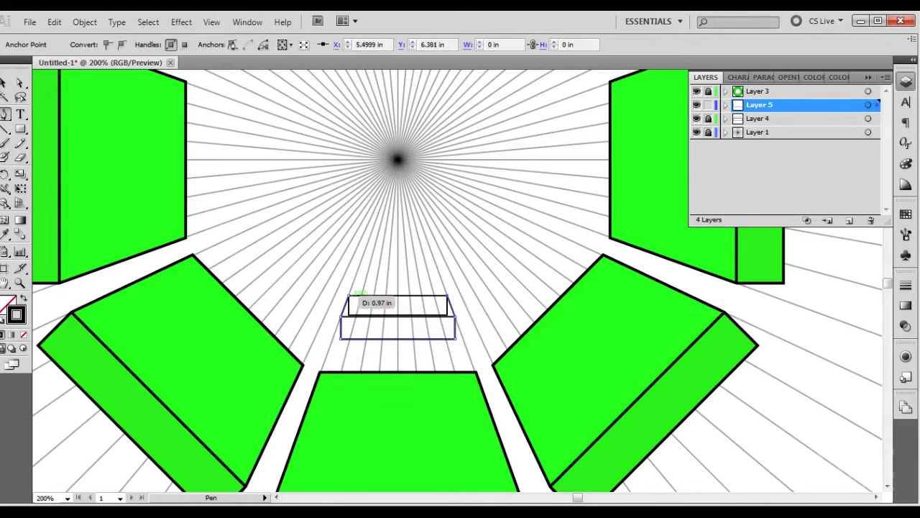
{"action": "left_click", "coordinate": [349, 295]}
{"action": "key", "text": "a"}
Lock Layer 5 and delete the two construction rectangles on Layer 4.
{"action": "left_click", "coordinate": [708, 105]}
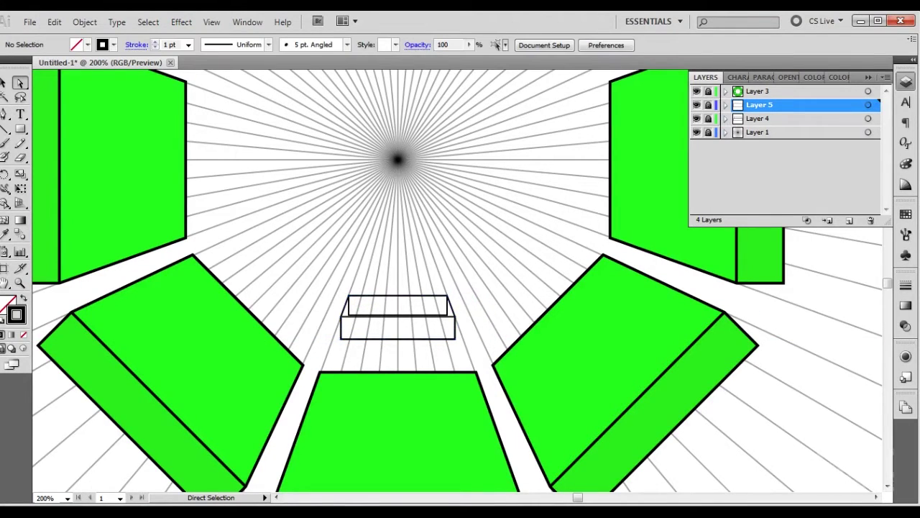
{"action": "left_click", "coordinate": [759, 119]}
{"action": "key", "text": "ctrl+a"}
{"action": "key", "text": "Delete"}
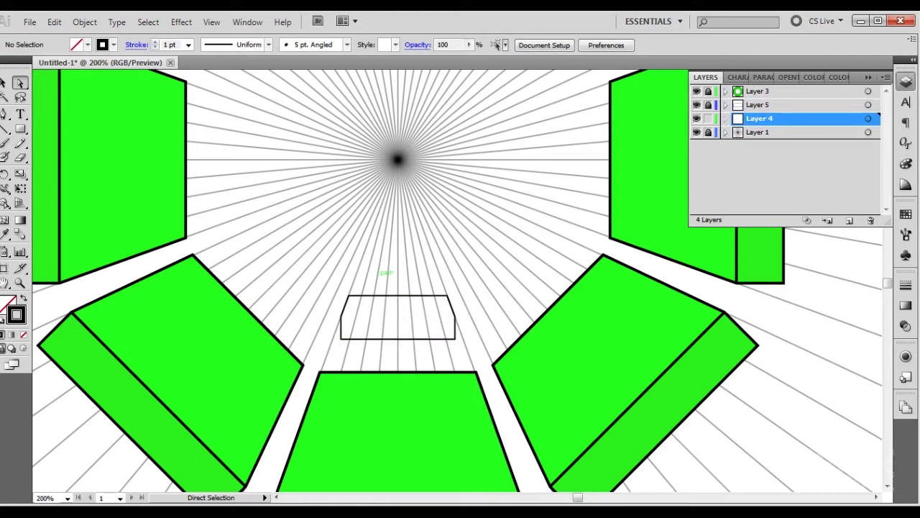
On Layer 5, draw a horizontal line about 1.16 in long between the small outline's side corners to separate top and front faces.
{"action": "key", "text": "backslash"}
{"action": "left_click", "coordinate": [759, 105]}
{"action": "left_click", "coordinate": [708, 119]}
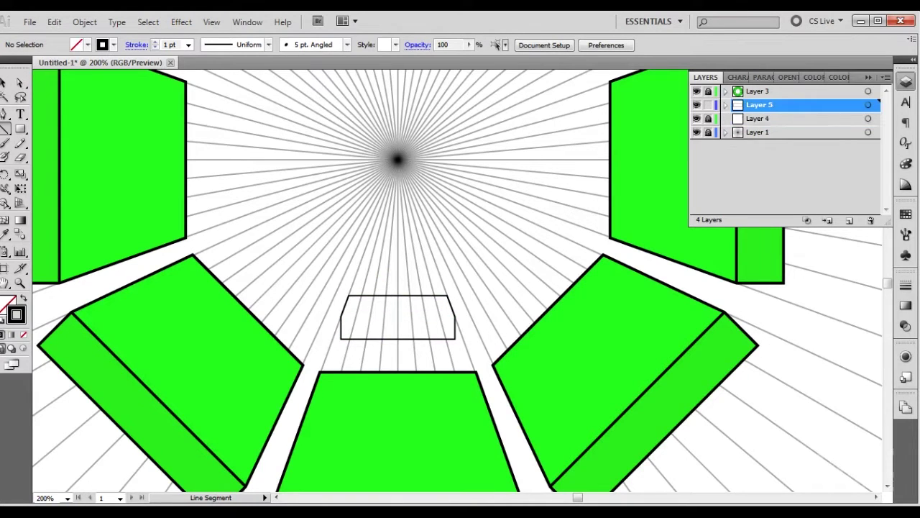
{"action": "left_click_drag", "start_coordinate": [341, 317], "coordinate": [455, 317]}
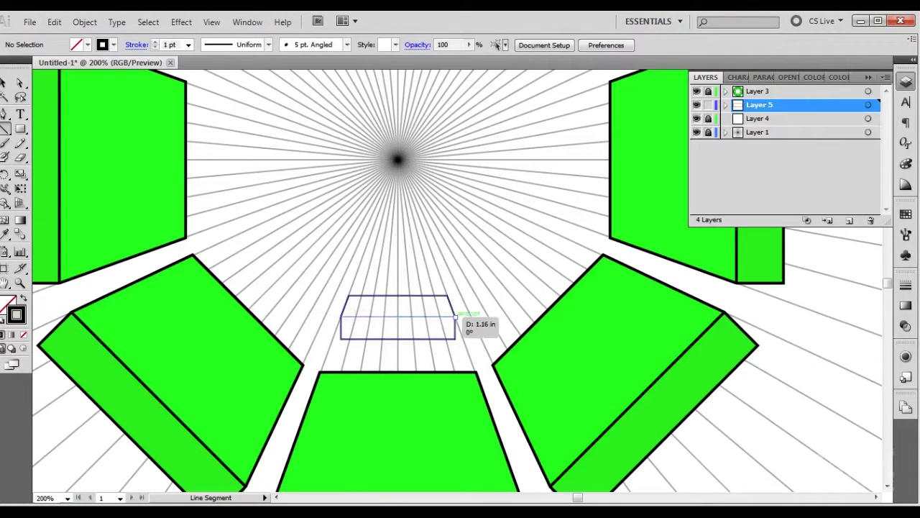
{"action": "key", "text": "a"}
{"action": "left_click", "coordinate": [355, 275]}
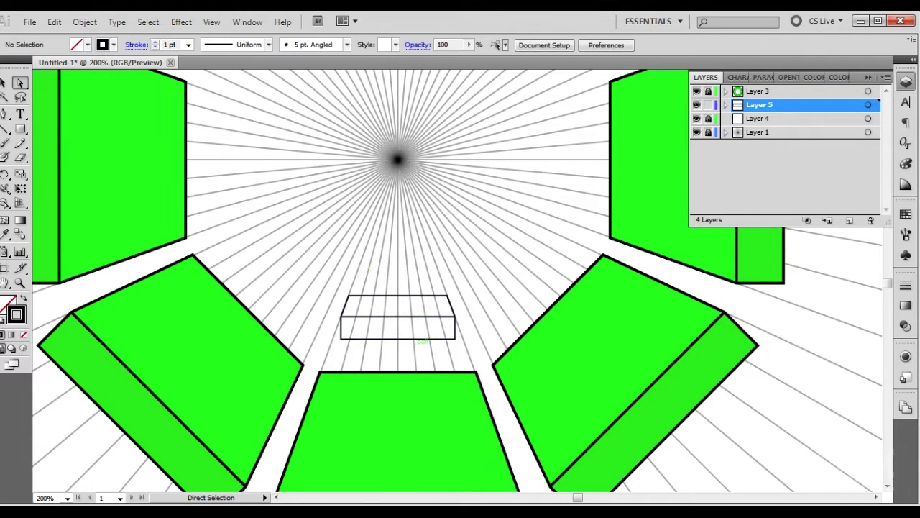
Move the small slab's top edge up toward the vanishing point until the outline is about 0.65 in tall.
{"action": "left_click_drag", "start_coordinate": [346, 299], "coordinate": [431, 235]}
{"action": "key", "text": "shift+Up"}
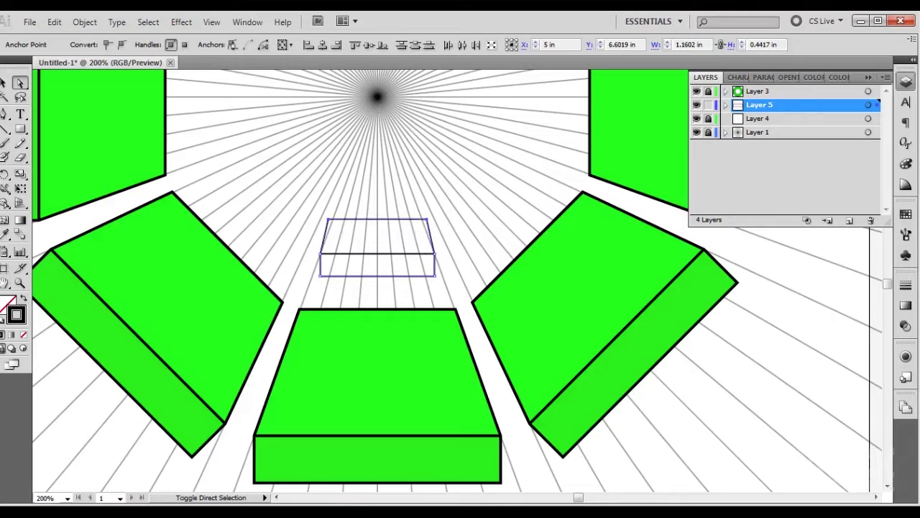
{"action": "key", "text": "shift+Up"}
{"action": "key", "text": "Down"}
{"action": "key", "text": "Down"}
{"action": "key", "text": "Down"}
{"action": "key", "text": "Down"}
{"action": "key", "text": "Down"}
Narrow the small slab's top edge symmetrically so its slanted sides converge toward the vanishing point, and deselect it.
{"action": "key", "text": "e"}
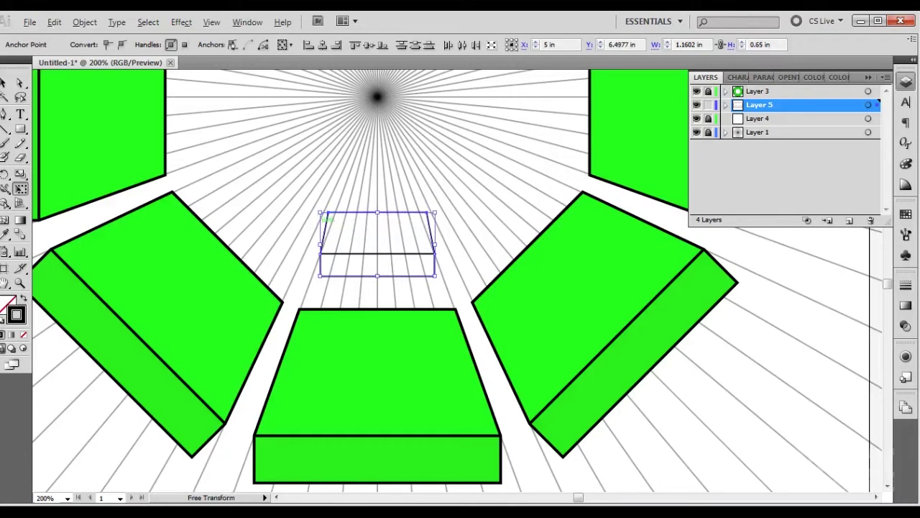
{"action": "left_click_drag", "start_coordinate": [321, 244], "coordinate": [335, 231]}
{"action": "key", "text": "a"}
{"action": "left_click", "coordinate": [381, 235]}
Fine-tune the width of the small slab's top edge so both slanted sides follow the radial guide lines, and deselect it.
{"action": "key", "text": "z"}
{"action": "left_click", "coordinate": [390, 236]}
{"action": "left_click", "coordinate": [414, 250]}
{"action": "left_click", "coordinate": [416, 252]}
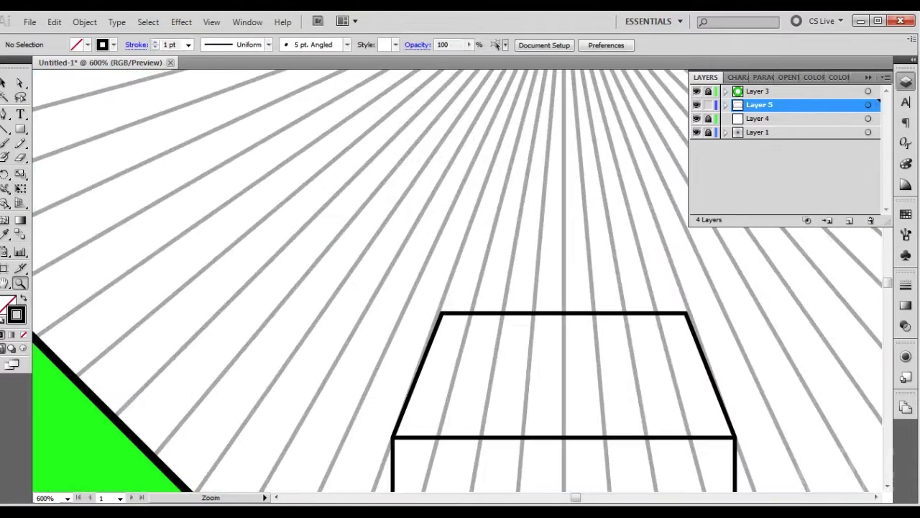
{"action": "left_click_drag", "start_coordinate": [415, 252], "coordinate": [363, 244]}
{"action": "key", "text": "a"}
{"action": "left_click_drag", "start_coordinate": [385, 280], "coordinate": [643, 322]}
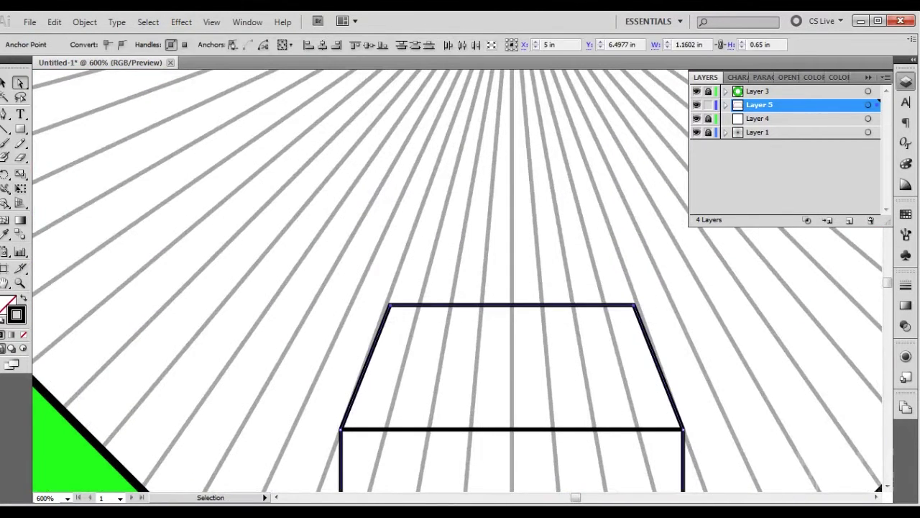
{"action": "key", "text": "e"}
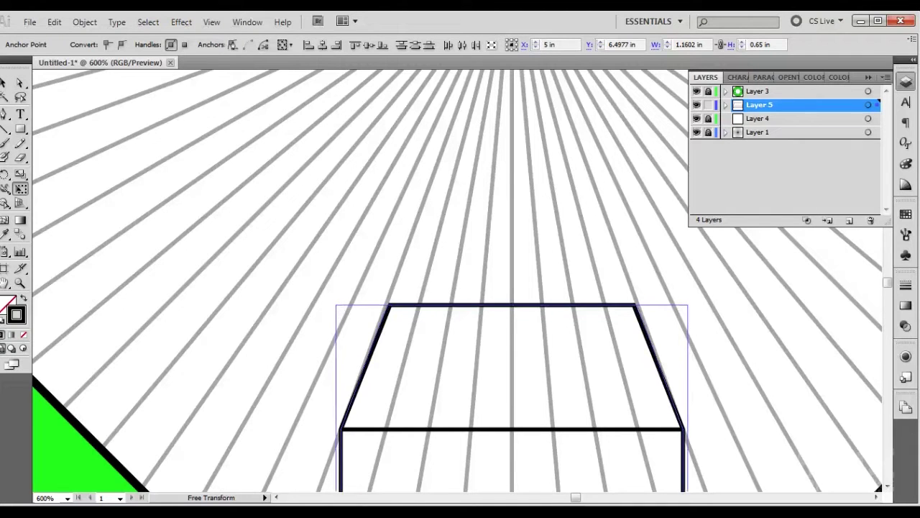
{"action": "key", "text": "a"}
{"action": "key", "text": "ctrl+shift+a"}
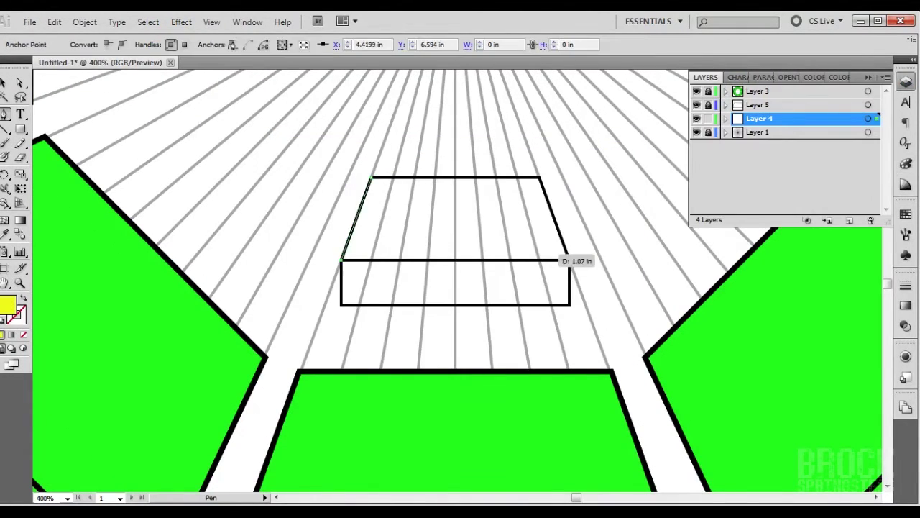
Cover the small slab's top and front faces with yellow shapes and group them with the black outline.
{"action": "key", "text": "ctrl+shift+a"}
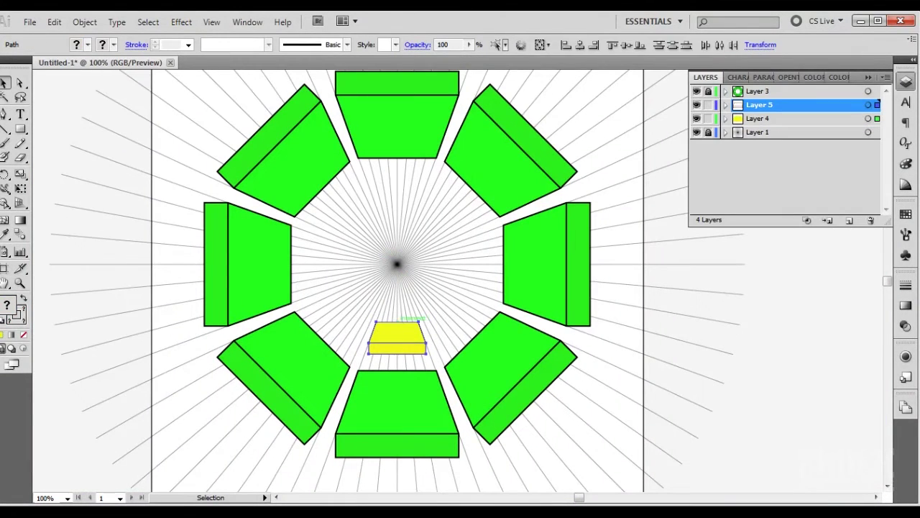
{"action": "key", "text": "a"}
{"action": "key", "text": "ctrl+shift+a"}
{"action": "key", "text": "ctrl+a"}
{"action": "key", "text": "ctrl+g"}
{"action": "key", "text": "m"}
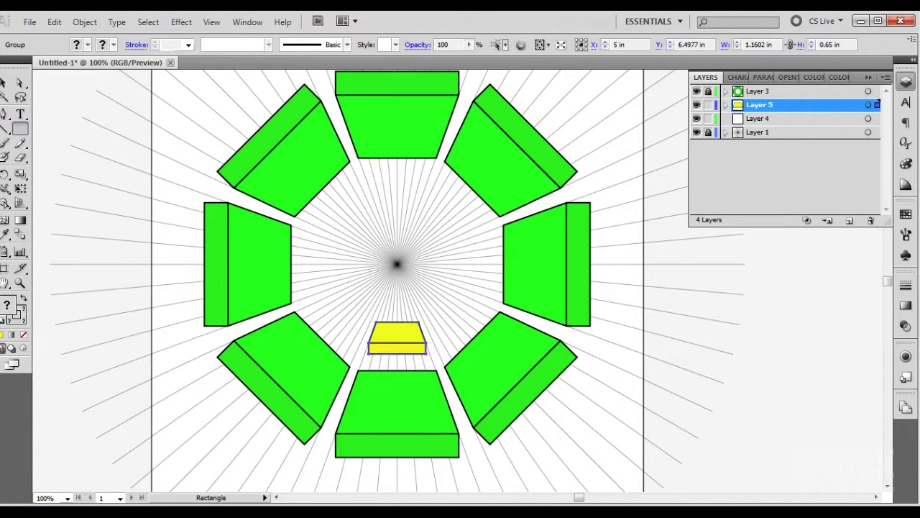
Add a helper square about 5.44 in wide centred on the vanishing point and rotate-copy it together with the yellow slab by 45°.
{"action": "mouse_move", "coordinate": [397, 262]}
{"action": "left_mouse_down"}
{"action": "mouse_move", "coordinate": [273, 248]}
{"action": "mouse_move", "coordinate": [263, 259]}
{"action": "left_mouse_up"}
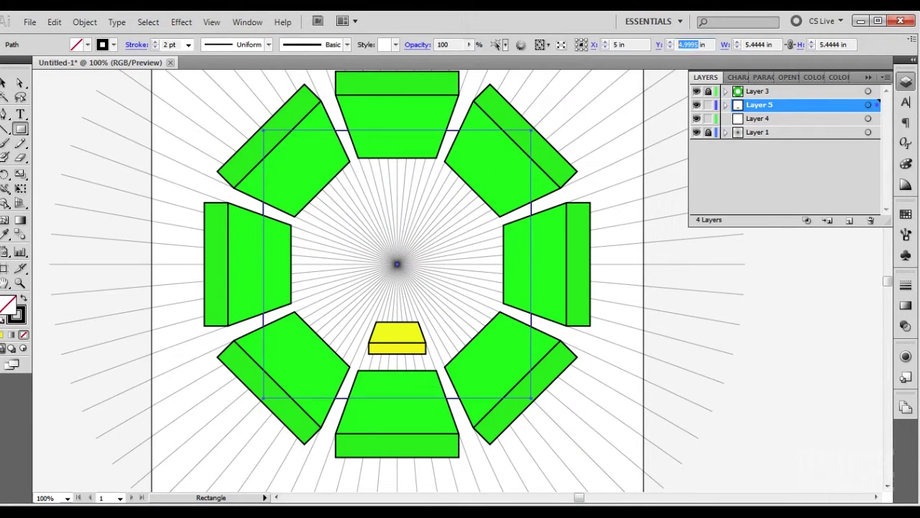
{"action": "key", "text": "ctrl+a"}
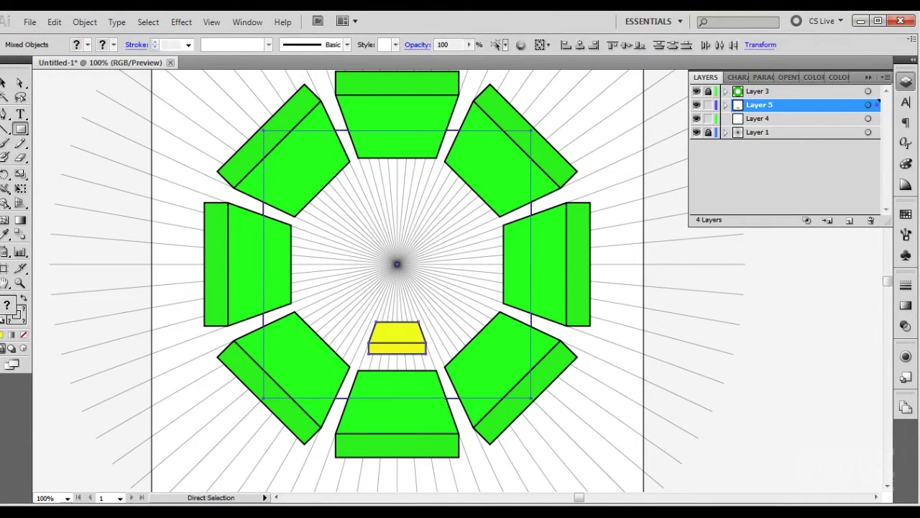
{"action": "left_click", "coordinate": [84, 22]}
{"action": "left_click", "coordinate": [297, 70]}
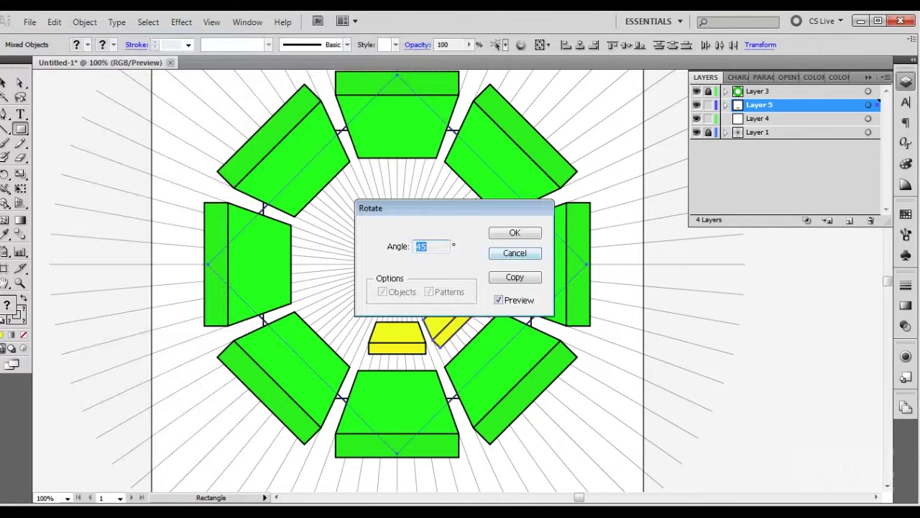
{"action": "key", "text": "alt+c"}
Repeat the 45° rotated copy six more times to complete the ring of eight yellow slabs.
{"action": "key", "text": "ctrl+d"}
{"action": "key", "text": "ctrl+d"}
{"action": "key", "text": "ctrl+d"}
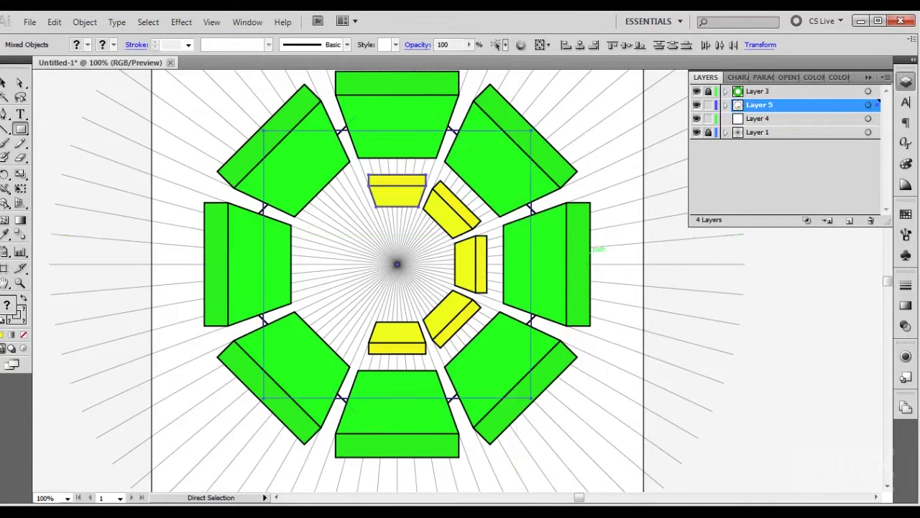
{"action": "key", "text": "ctrl+d"}
{"action": "key", "text": "ctrl+d"}
{"action": "key", "text": "ctrl+d"}
Delete all helper squares around the yellow ring and lock the yellow slabs' layer.
{"action": "key", "text": "v"}
{"action": "key", "text": "ctrl+shift+a"}
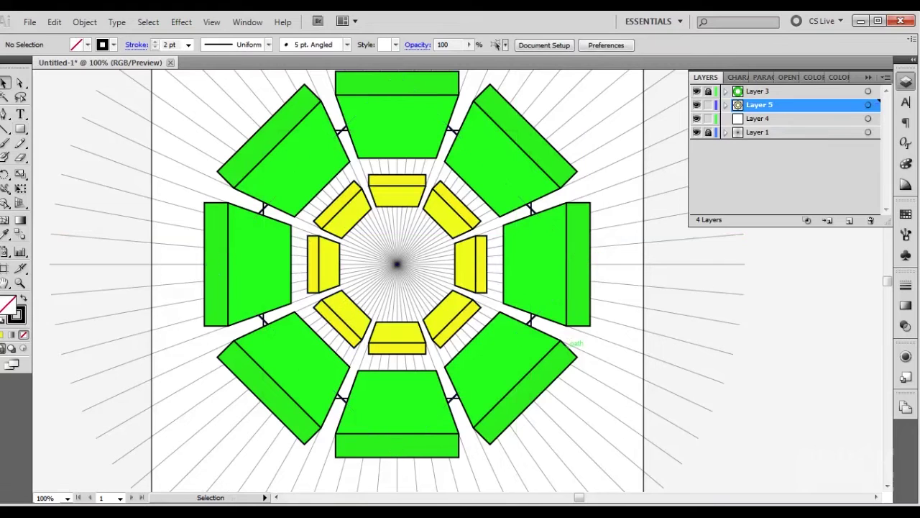
{"action": "left_click_drag", "start_coordinate": [615, 132], "coordinate": [523, 374]}
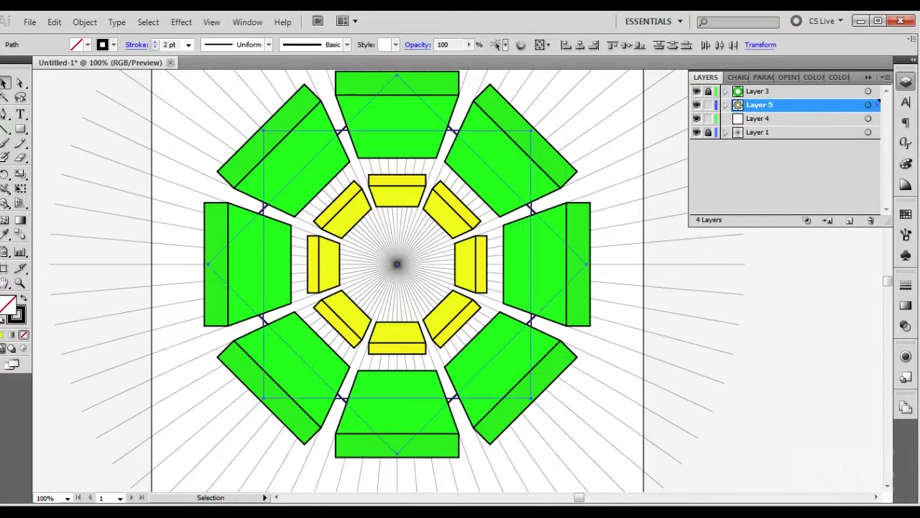
{"action": "key", "text": "Delete"}
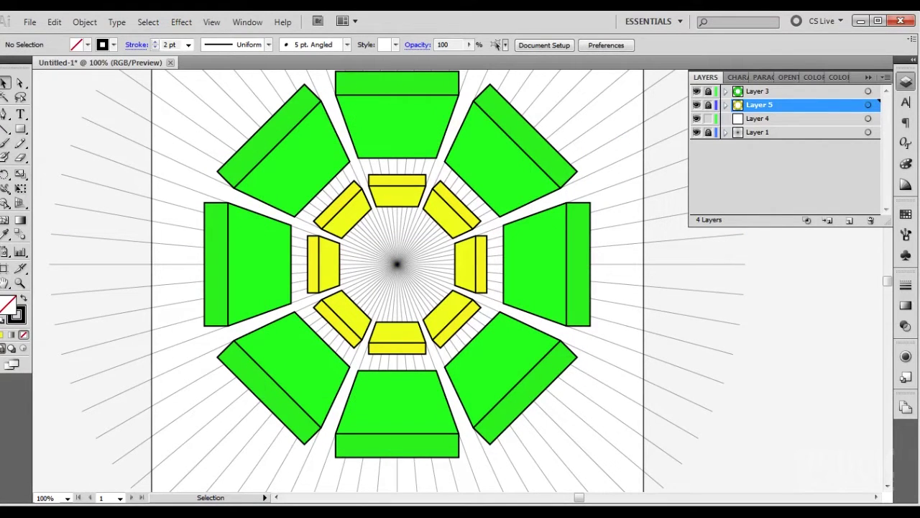
Save the document as MainObject1 in Adobe Illustrator format with the default Illustrator CS5 options.
{"action": "left_click_drag", "start_coordinate": [411, 371], "coordinate": [388, 326]}
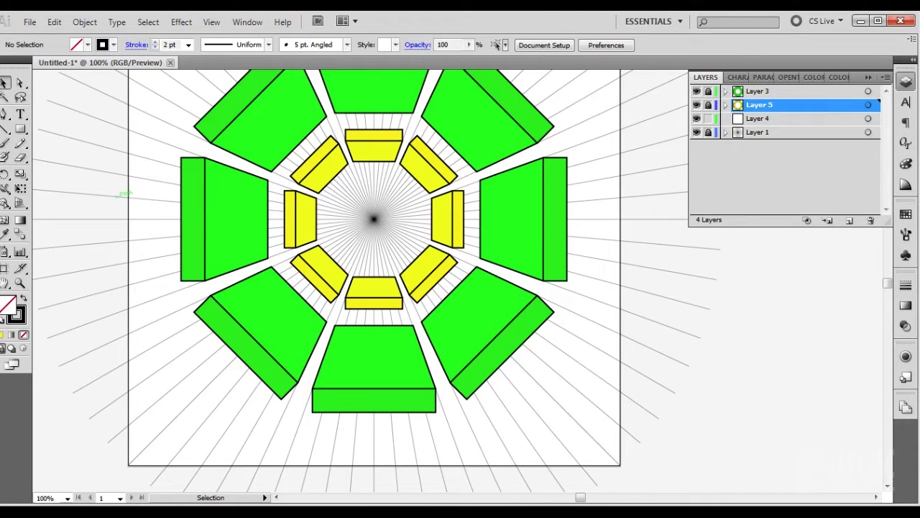
{"action": "left_click", "coordinate": [29, 21]}
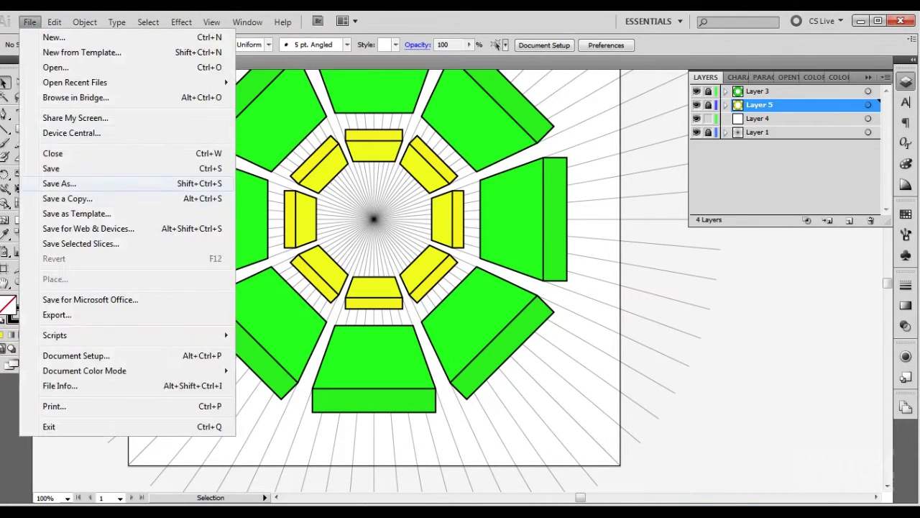
{"action": "left_click", "coordinate": [50, 181]}
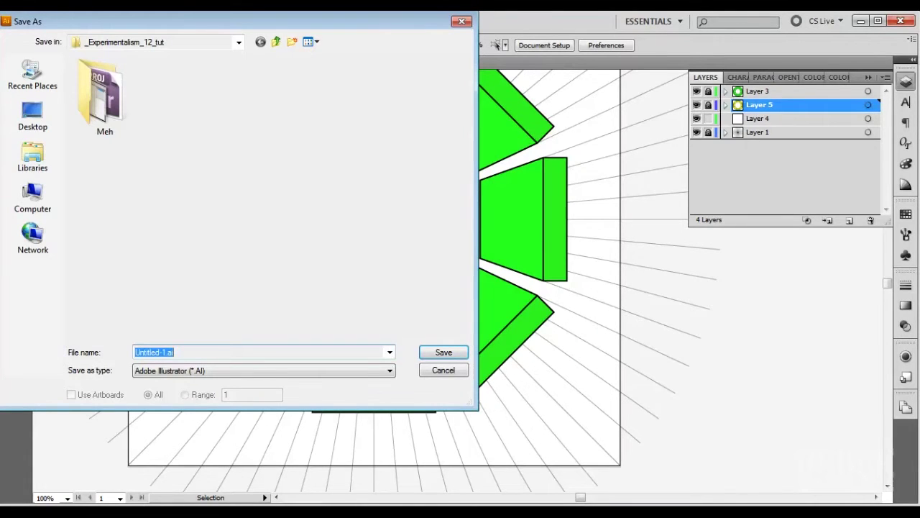
{"action": "type", "text": "MainObject1"}
{"action": "key", "text": "Return"}
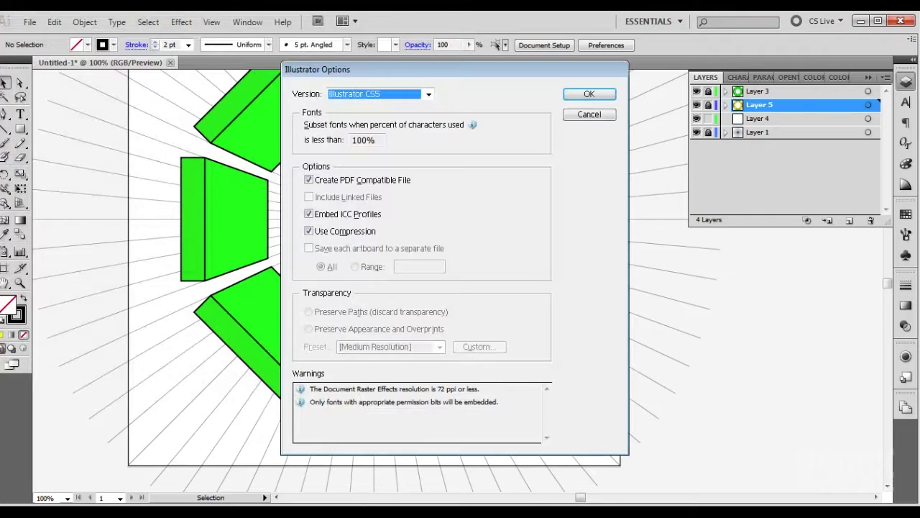
{"action": "key", "text": "Return"}
Delete the radial guide layer (Layer 1) and the empty Layer 4, and save the file.
{"action": "key", "text": "z"}
{"action": "left_click", "coordinate": [415, 256], "text": "alt"}
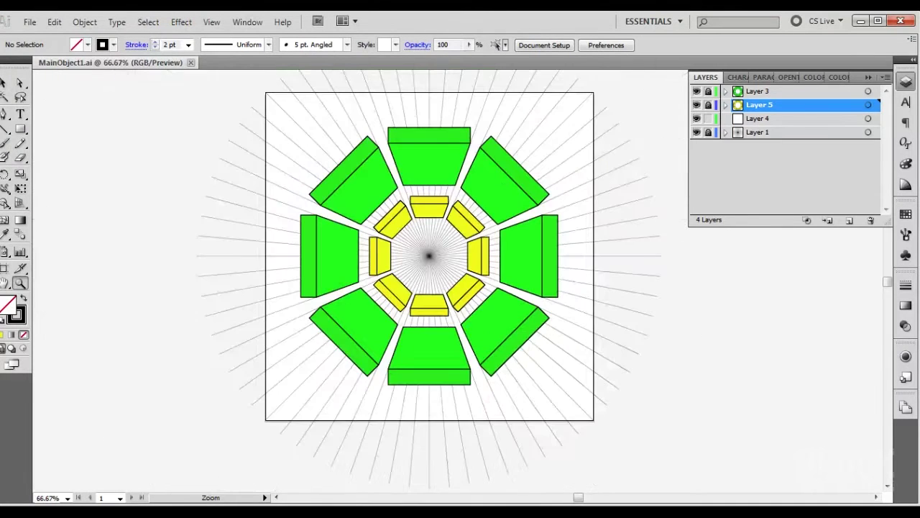
{"action": "left_click_drag", "start_coordinate": [429, 256], "coordinate": [399, 299]}
{"action": "left_click", "coordinate": [695, 132]}
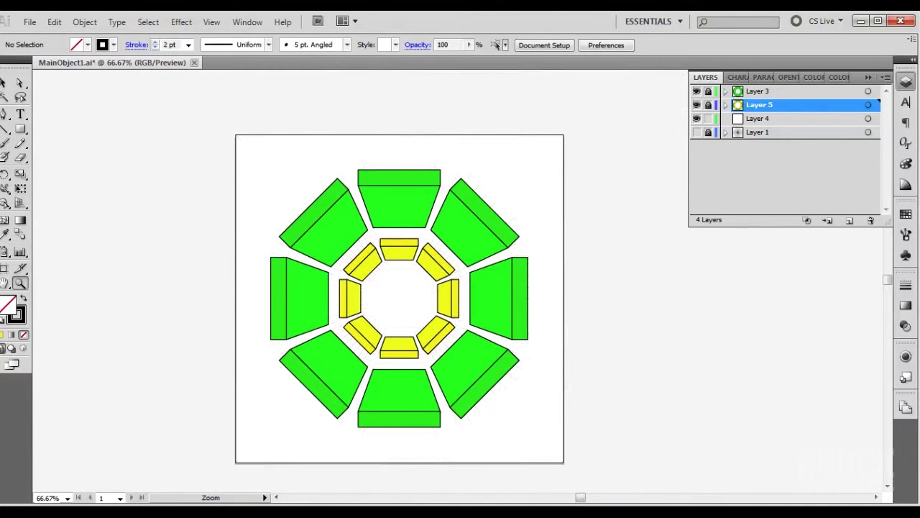
{"action": "mouse_move", "coordinate": [798, 132]}
{"action": "left_mouse_down"}
{"action": "mouse_move", "coordinate": [870, 220]}
{"action": "mouse_move", "coordinate": [849, 220]}
{"action": "mouse_move", "coordinate": [871, 220]}
{"action": "left_mouse_up"}
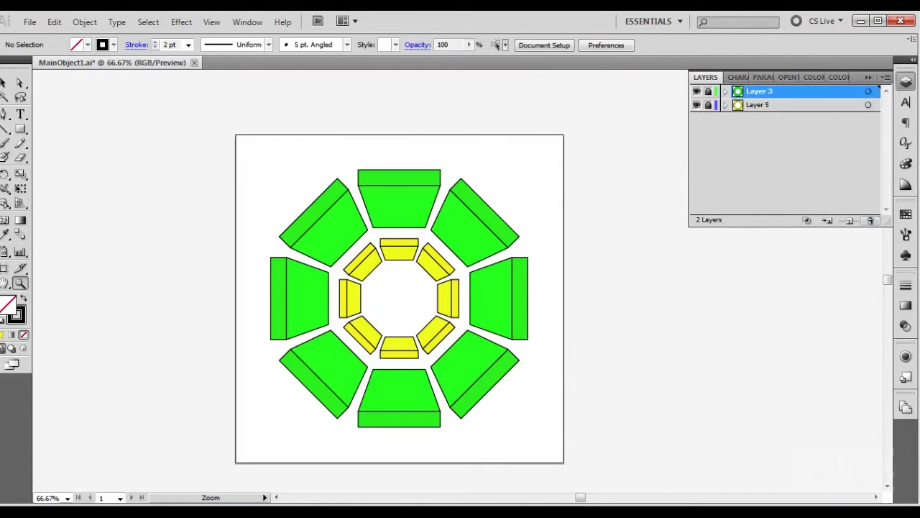
{"action": "key", "text": "ctrl+s"}
Unlock both block layers and delete the rightmost green block and the rightmost yellow slab from the rings.
{"action": "left_click_drag", "start_coordinate": [240, 145], "coordinate": [556, 450]}
{"action": "left_click", "coordinate": [707, 91]}
{"action": "left_click", "coordinate": [707, 105]}
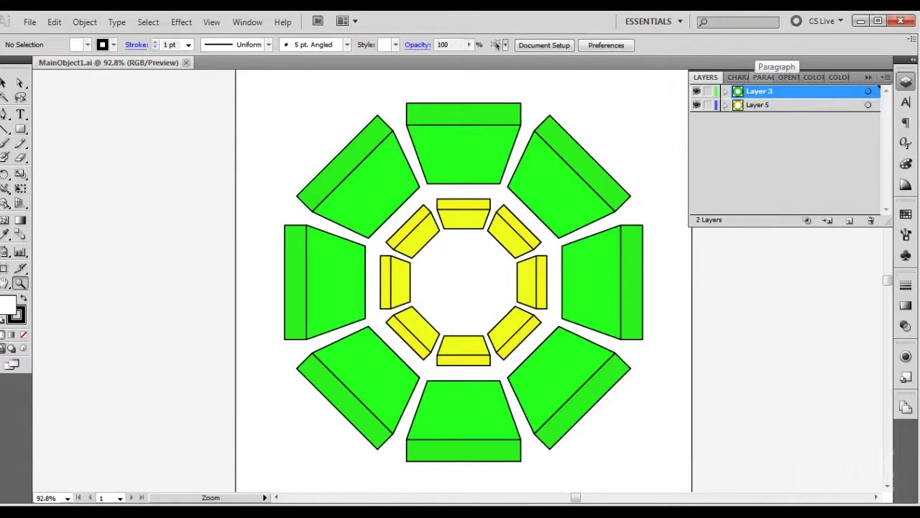
{"action": "key", "text": "v"}
{"action": "left_click_drag", "start_coordinate": [677, 266], "coordinate": [509, 284]}
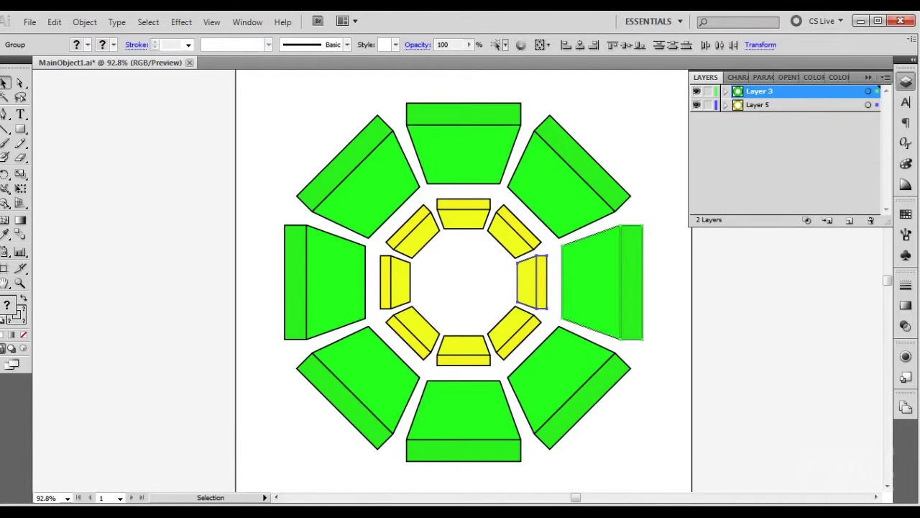
{"action": "key", "text": "Delete"}
Set the Pen tool to no fill with a 2 pt black stroke, lock both block layers and add a new layer above them.
{"action": "key", "text": "z"}
{"action": "left_click", "coordinate": [366, 292]}
{"action": "left_click", "coordinate": [535, 235]}
{"action": "left_click", "coordinate": [411, 310]}
{"action": "left_click_drag", "start_coordinate": [411, 310], "coordinate": [412, 287]}
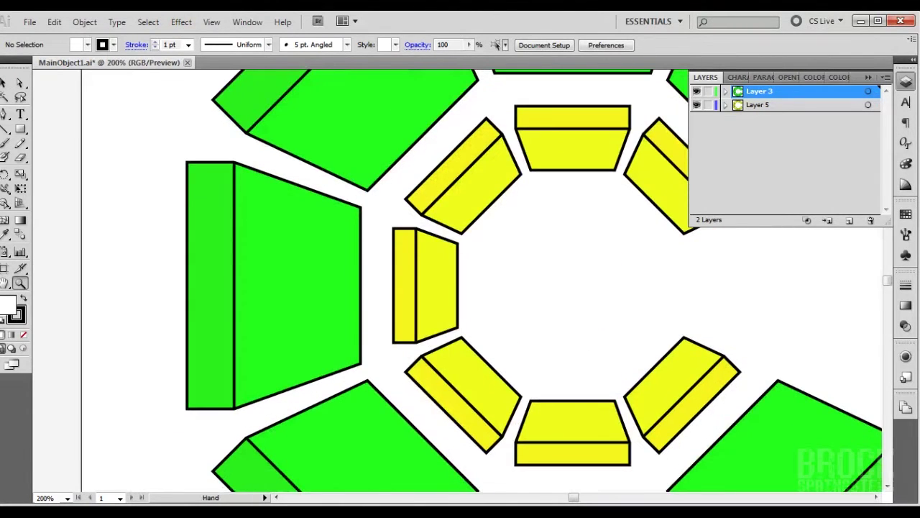
{"action": "key", "text": "p"}
{"action": "key", "text": "slash"}
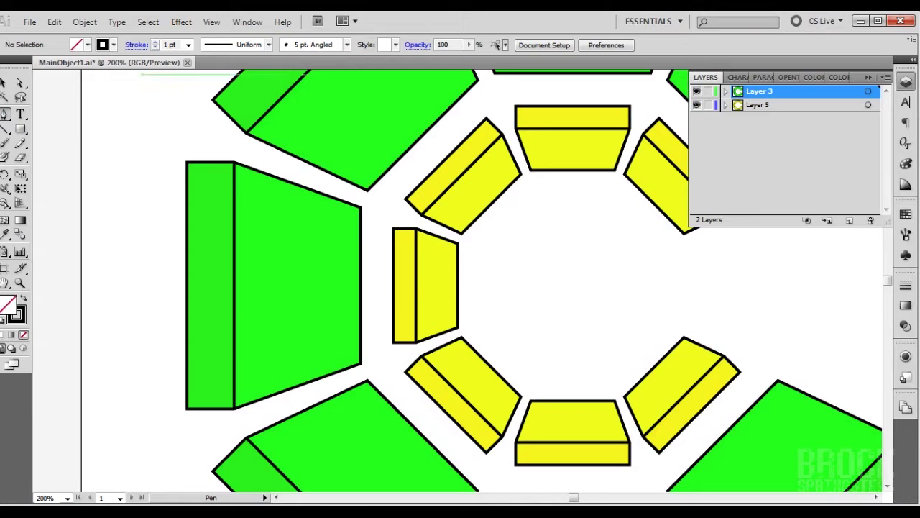
{"action": "left_click", "coordinate": [155, 41]}
{"action": "left_click", "coordinate": [708, 92]}
{"action": "left_click", "coordinate": [708, 105]}
{"action": "left_click", "coordinate": [849, 220]}
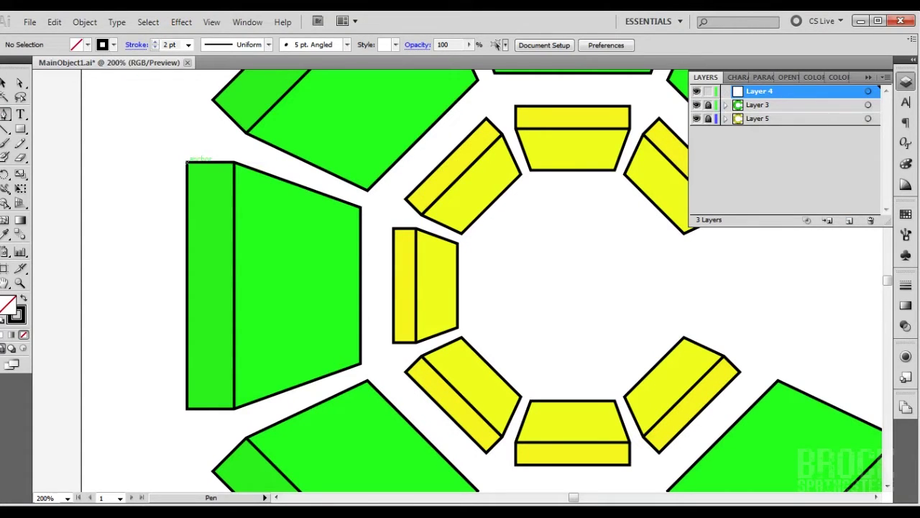
Trace one closed outline around the leftmost green block and yellow slab, extending the slanted sides to the slab's inner edge, and deselect it.
{"action": "left_click", "coordinate": [187, 163]}
{"action": "left_click", "coordinate": [187, 407]}
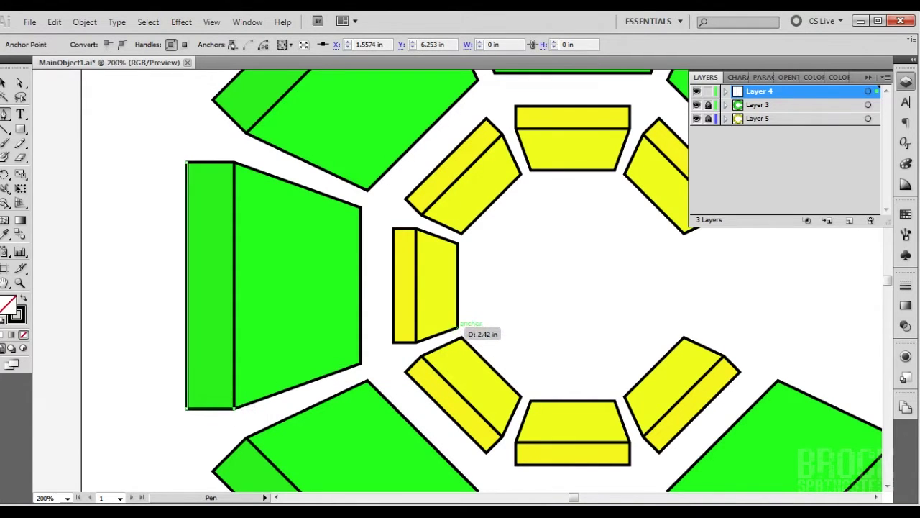
{"action": "left_click", "coordinate": [457, 328]}
{"action": "left_click", "coordinate": [457, 245]}
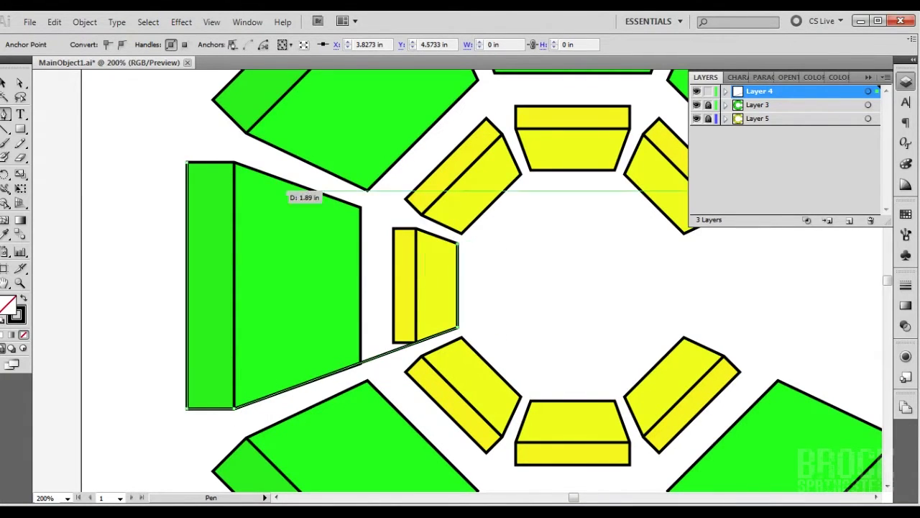
{"action": "left_click", "coordinate": [235, 162]}
{"action": "left_click", "coordinate": [187, 162]}
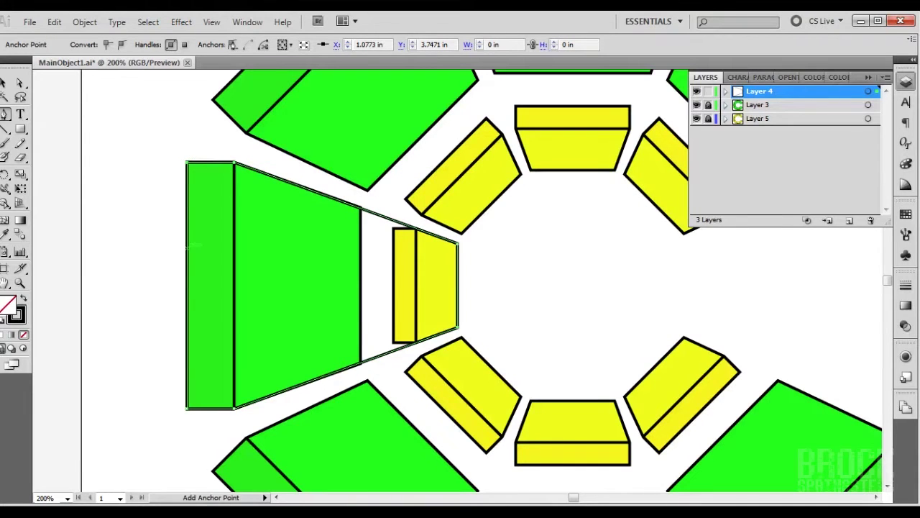
{"action": "key", "text": "a"}
{"action": "key", "text": "ctrl+shift+a"}
Lock the outline layer, unlock the block layers, and delete the green block and yellow slab inside the new outline.
{"action": "key", "text": "v"}
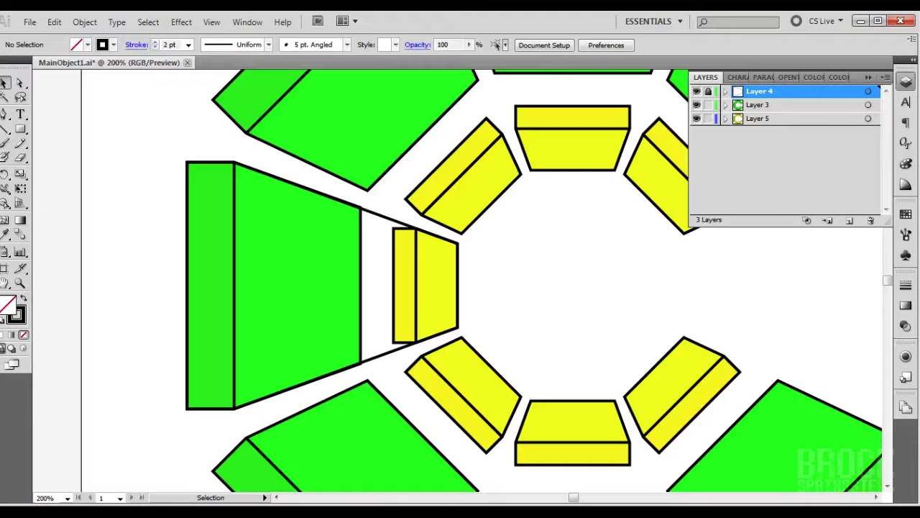
{"action": "left_click_drag", "start_coordinate": [466, 285], "coordinate": [243, 287]}
{"action": "key", "text": "Delete"}
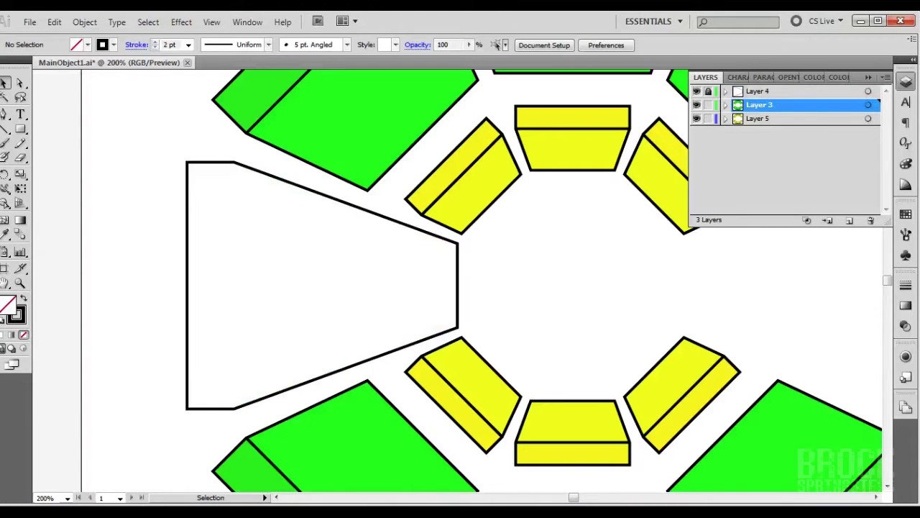
Lock the block layers and draw a vertical line on the outline's layer dividing its outer front face from the tapered face.
{"action": "key", "text": "backslash"}
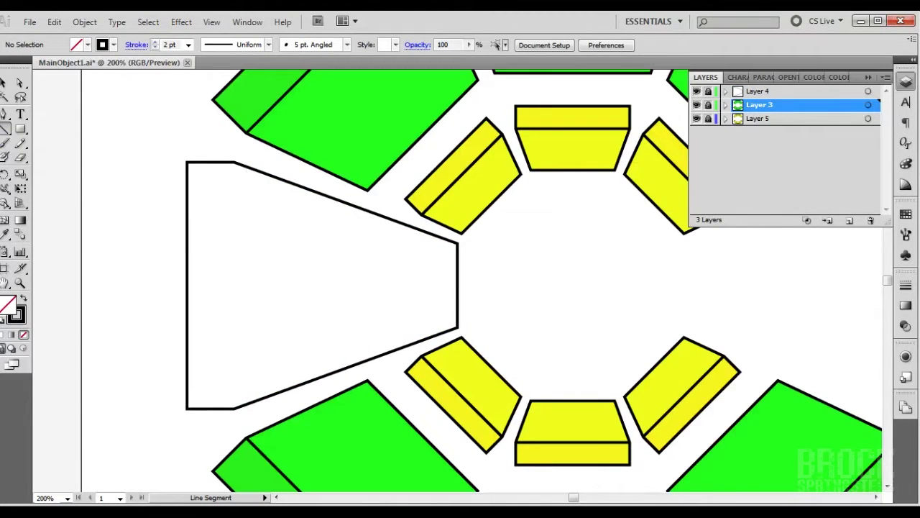
{"action": "left_click", "coordinate": [760, 91]}
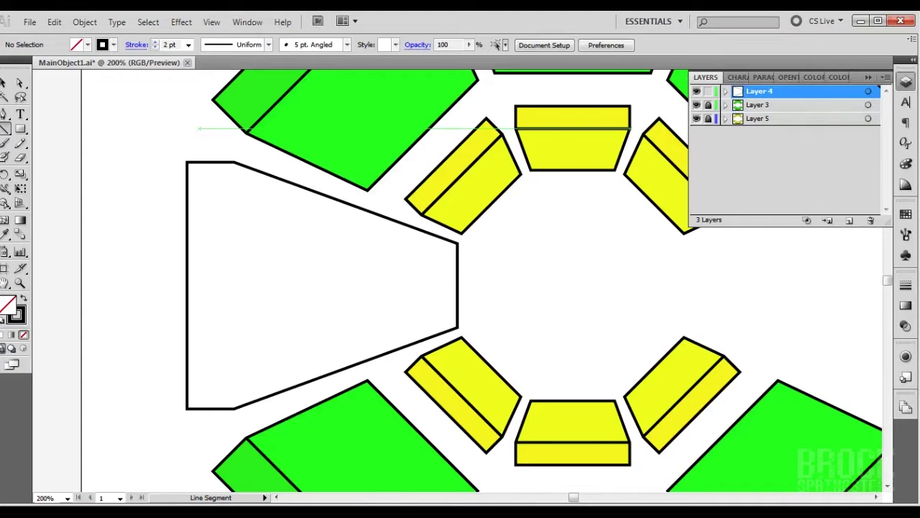
{"action": "left_click_drag", "start_coordinate": [234, 163], "coordinate": [235, 408]}
Add a new layer between the outline layer and the green blocks' layer, and lock the outline layer.
{"action": "key", "text": "p"}
{"action": "left_click", "coordinate": [759, 105]}
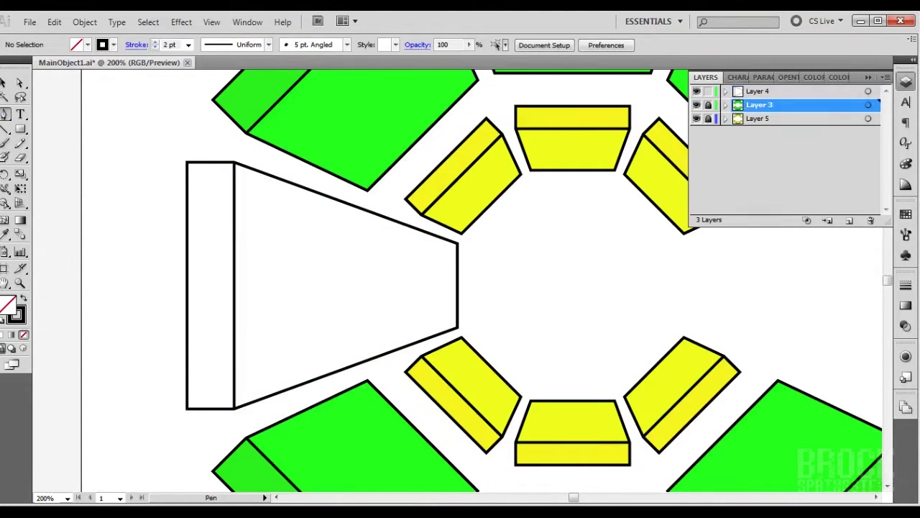
{"action": "left_click", "coordinate": [848, 220]}
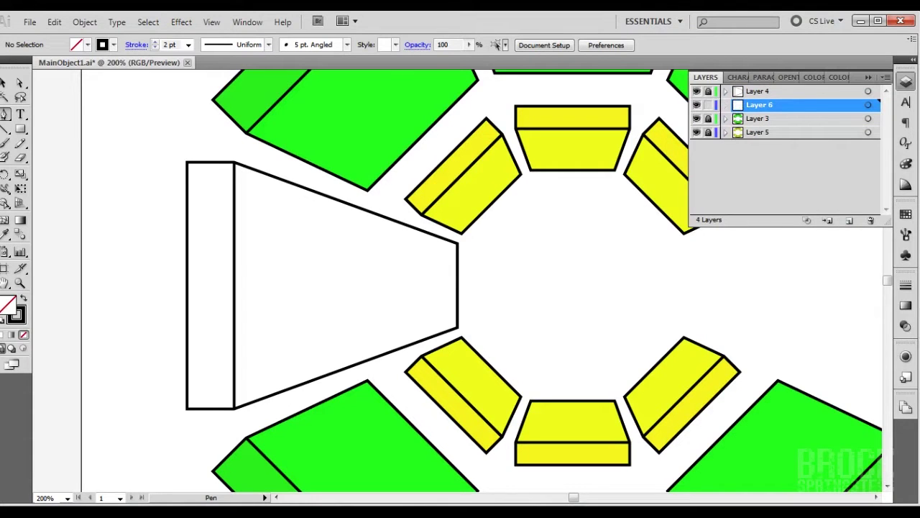
Set the drawing colours to no stroke and a magenta fill of R 242, G 6, B 255.
{"action": "left_click", "coordinate": [24, 298]}
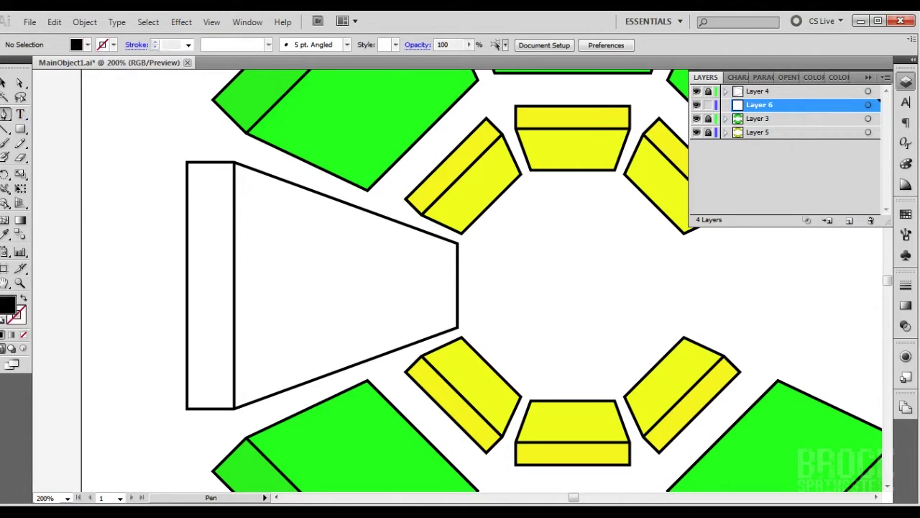
{"action": "double_click", "coordinate": [7, 304]}
{"action": "mouse_move", "coordinate": [474, 323]}
{"action": "left_mouse_down"}
{"action": "mouse_move", "coordinate": [475, 208]}
{"action": "mouse_move", "coordinate": [452, 178]}
{"action": "left_mouse_up"}
{"action": "left_click_drag", "start_coordinate": [475, 210], "coordinate": [475, 209]}
{"action": "left_click", "coordinate": [592, 183]}
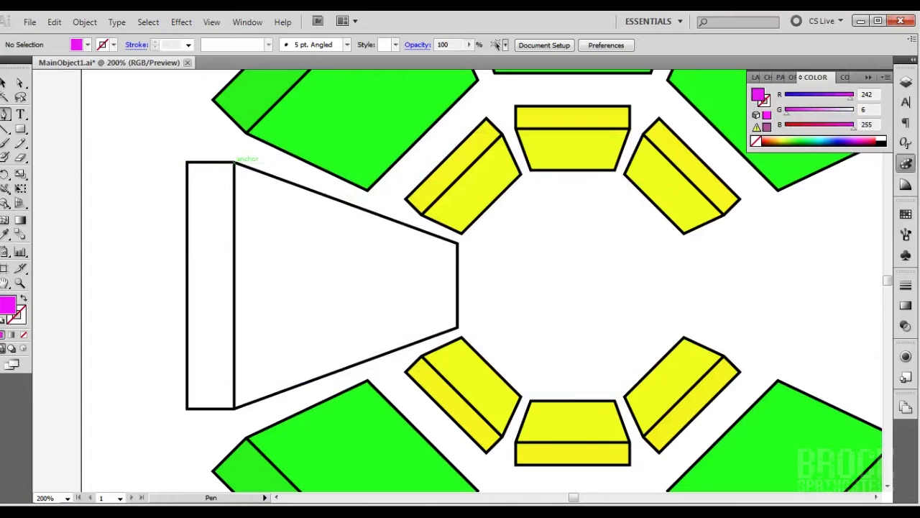
Cover the long tapered face of the outlined block with a closed magenta shape and deselect it.
{"action": "left_click", "coordinate": [234, 162]}
{"action": "left_click", "coordinate": [457, 243]}
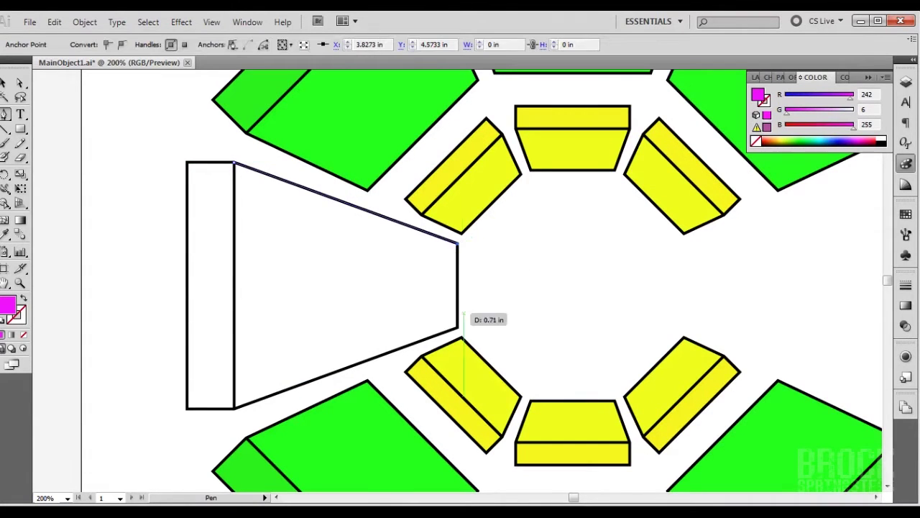
{"action": "left_click", "coordinate": [458, 329]}
{"action": "left_click", "coordinate": [234, 409]}
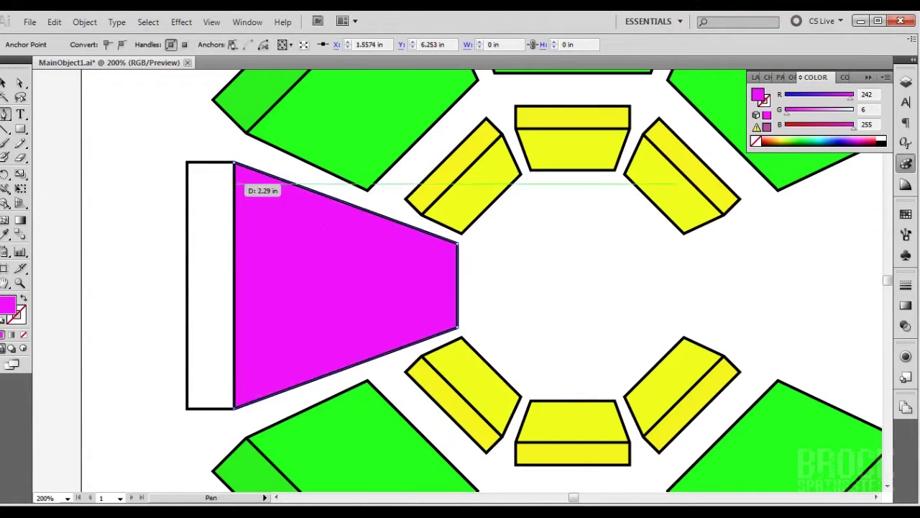
{"action": "left_click", "coordinate": [234, 162]}
{"action": "key", "text": "a"}
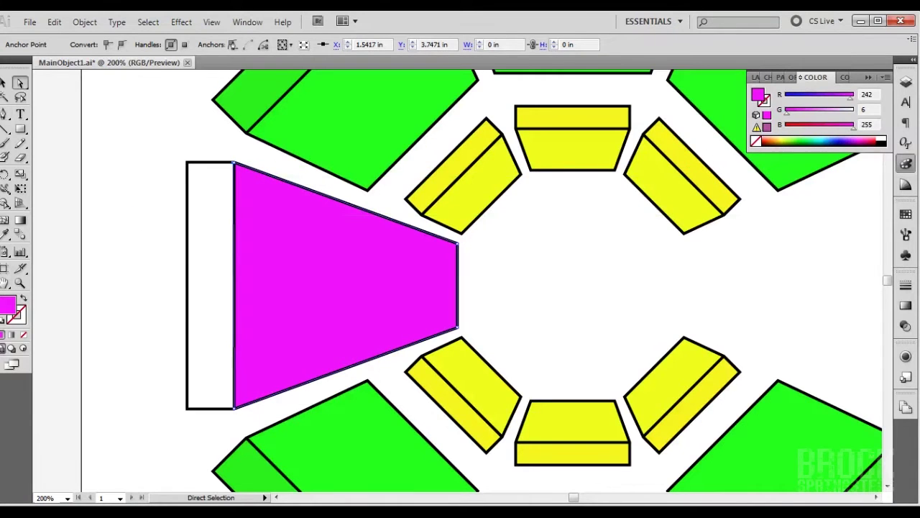
{"action": "left_click", "coordinate": [135, 215]}
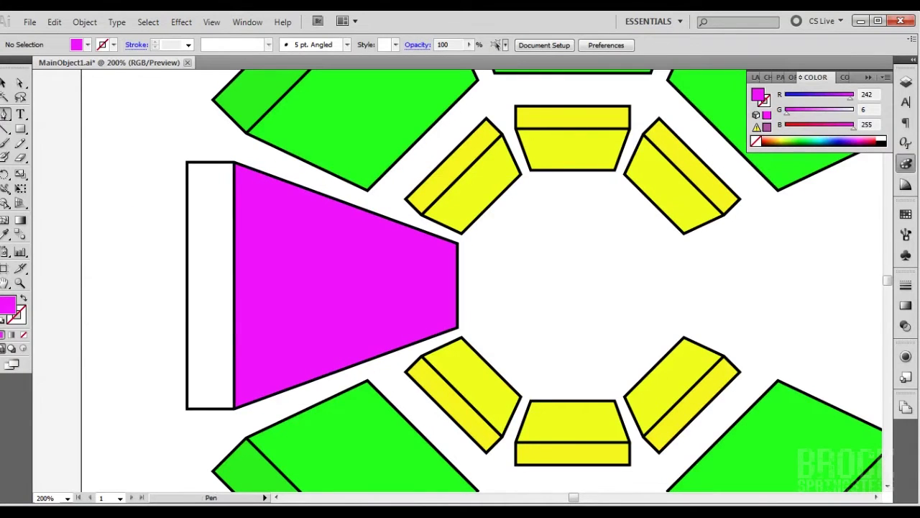
Set the fill colour to a magenta of R 212, G 8, B 255.
{"action": "double_click", "coordinate": [7, 305]}
{"action": "left_click_drag", "start_coordinate": [474, 209], "coordinate": [474, 211]}
{"action": "left_click", "coordinate": [597, 181]}
Cover the outlined block's narrow front face with a closed magenta shape and deselect it.
{"action": "left_click", "coordinate": [187, 163]}
{"action": "left_click", "coordinate": [187, 408]}
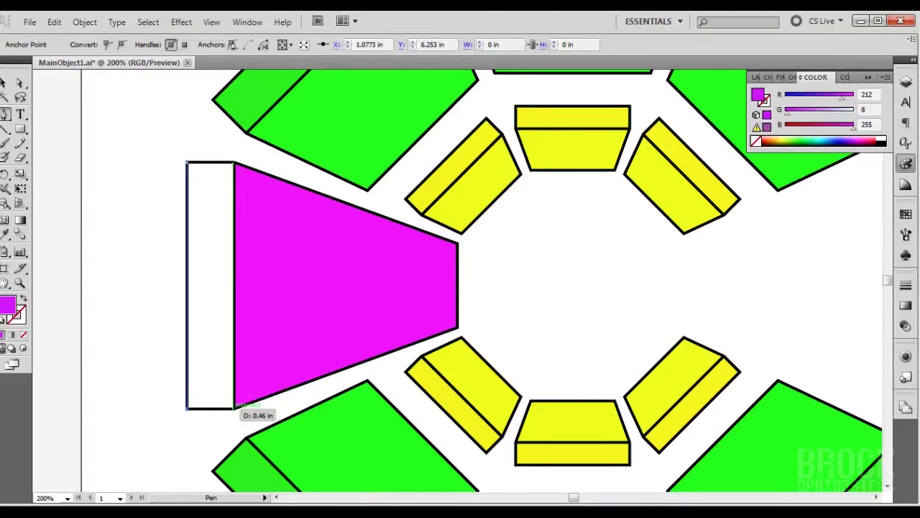
{"action": "left_click", "coordinate": [232, 407]}
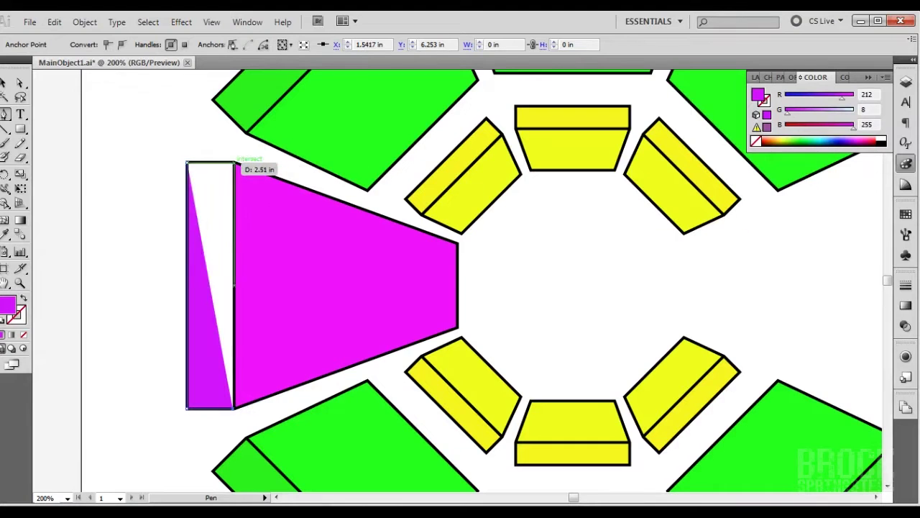
{"action": "left_click", "coordinate": [235, 162]}
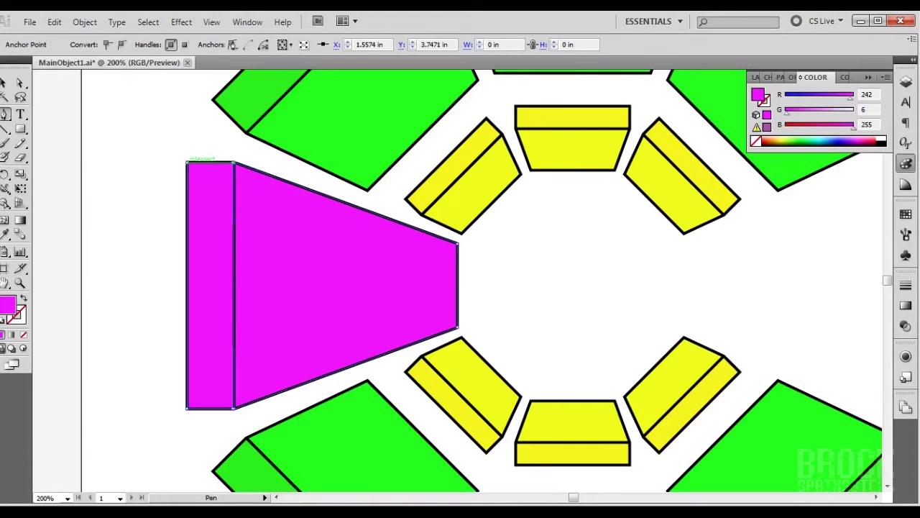
{"action": "key", "text": "a"}
{"action": "left_click", "coordinate": [154, 197]}
Draw a rectangle outward from the artboard's centre around the magenta block, and swap the fill and stroke colours.
{"action": "key", "text": "z"}
{"action": "left_click", "coordinate": [449, 314], "text": "alt"}
{"action": "left_click", "coordinate": [402, 291], "text": "alt"}
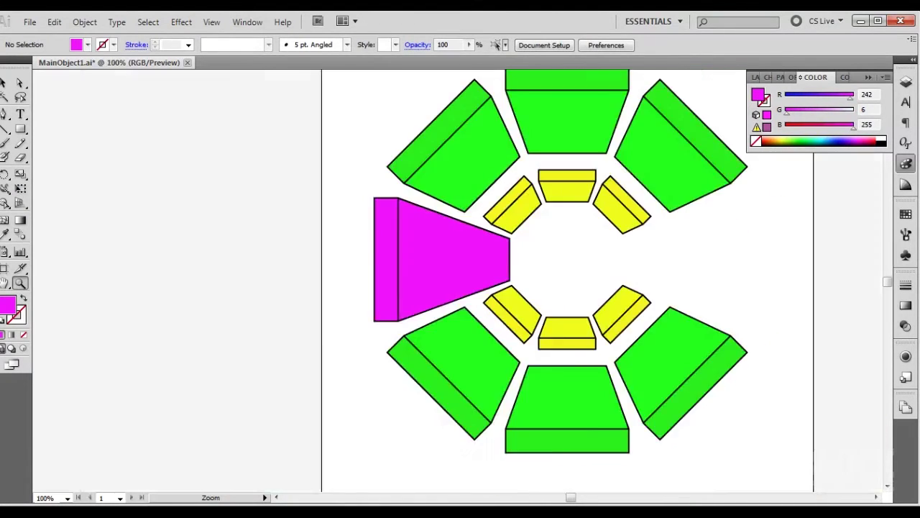
{"action": "left_click", "coordinate": [489, 287], "text": "alt"}
{"action": "left_click_drag", "start_coordinate": [489, 288], "coordinate": [368, 320]}
{"action": "key", "text": "m"}
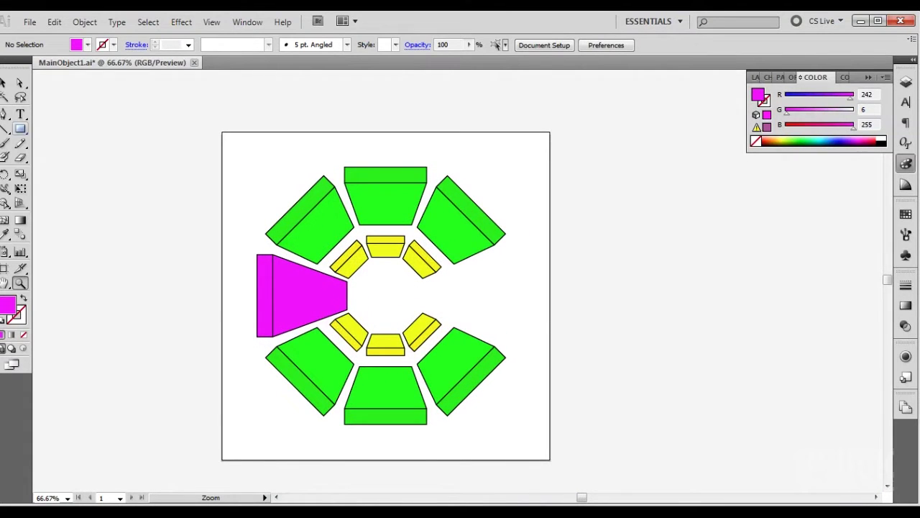
{"action": "left_click_drag", "start_coordinate": [378, 295], "coordinate": [219, 196]}
{"action": "left_click", "coordinate": [23, 298]}
Select the magenta shapes with the centred rectangle and create a reflected copy on the opposite side of the ring.
{"action": "key", "text": "ctrl+a"}
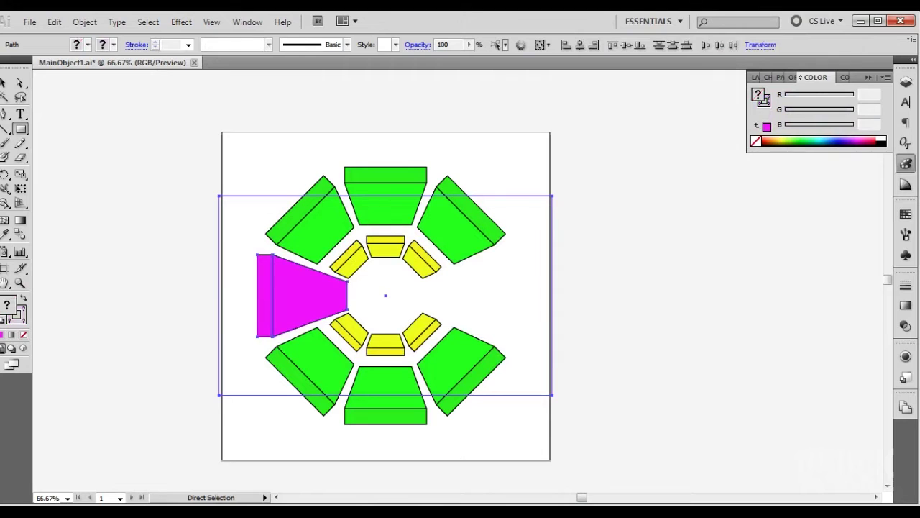
{"action": "left_click", "coordinate": [84, 21]}
{"action": "mouse_move", "coordinate": [103, 35]}
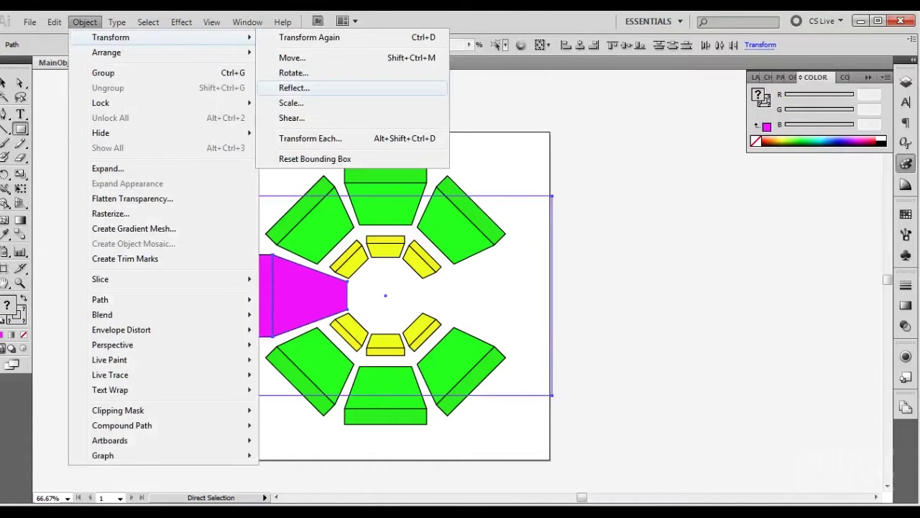
{"action": "left_click", "coordinate": [309, 87]}
{"action": "left_click", "coordinate": [515, 221]}
Delete the centred helper rectangle and its reflected copy from the magenta shapes' layer.
{"action": "left_click", "coordinate": [3, 82]}
{"action": "left_click", "coordinate": [579, 150]}
{"action": "left_click_drag", "start_coordinate": [579, 150], "coordinate": [530, 414]}
{"action": "key", "text": "Delete"}
Lock the magenta shapes' layer, Layer 6, and make the unlocked outline layer, Layer 4, active for drawing.
{"action": "left_click", "coordinate": [905, 82]}
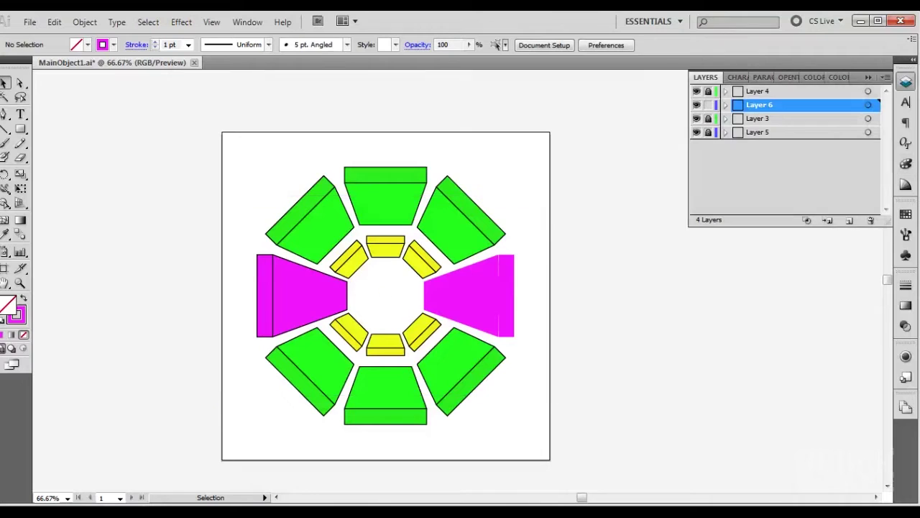
{"action": "key", "text": "m"}
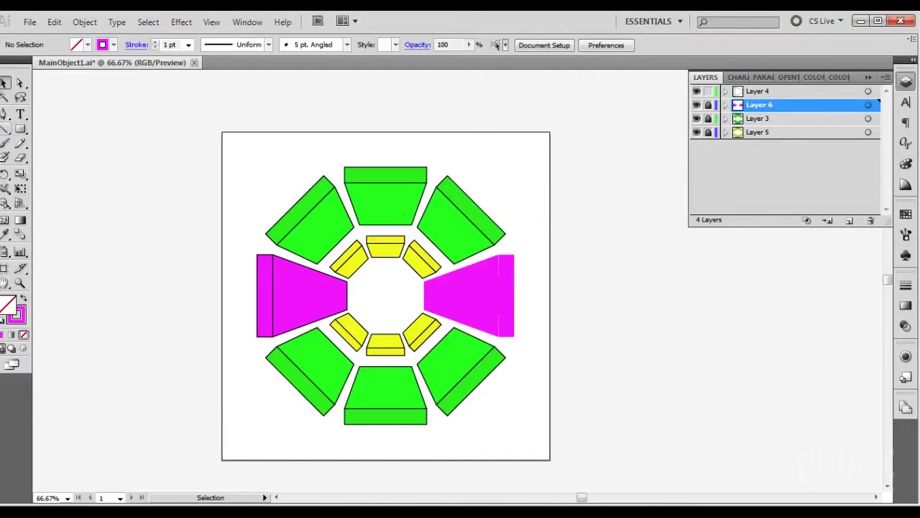
{"action": "left_click", "coordinate": [763, 91]}
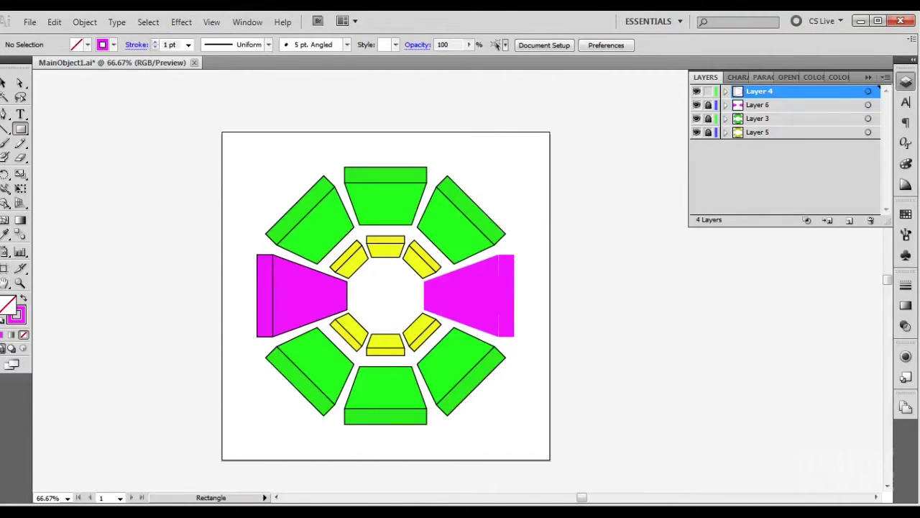
Draw a centred rectangle about 9.7 by 4.6 in on Layer 4 and reflect a copy of it with the block's outline.
{"action": "left_click_drag", "start_coordinate": [386, 291], "coordinate": [227, 221]}
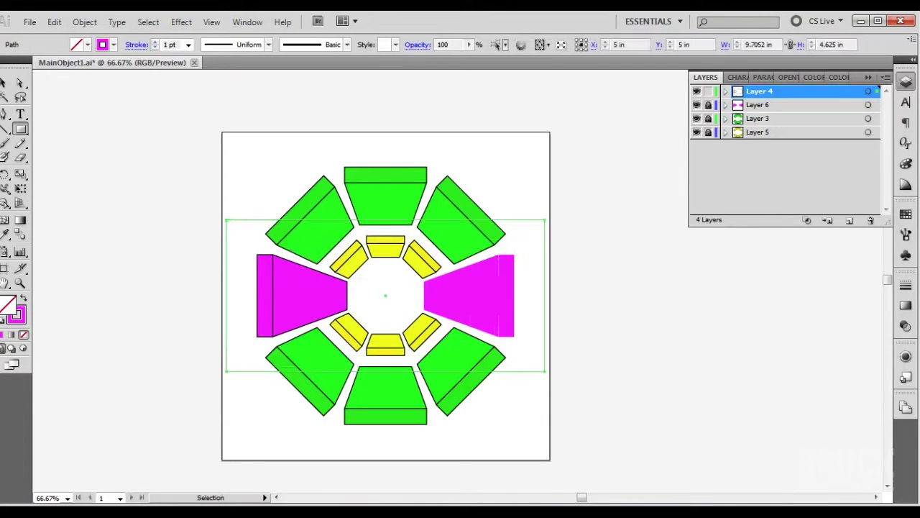
{"action": "left_click", "coordinate": [85, 21]}
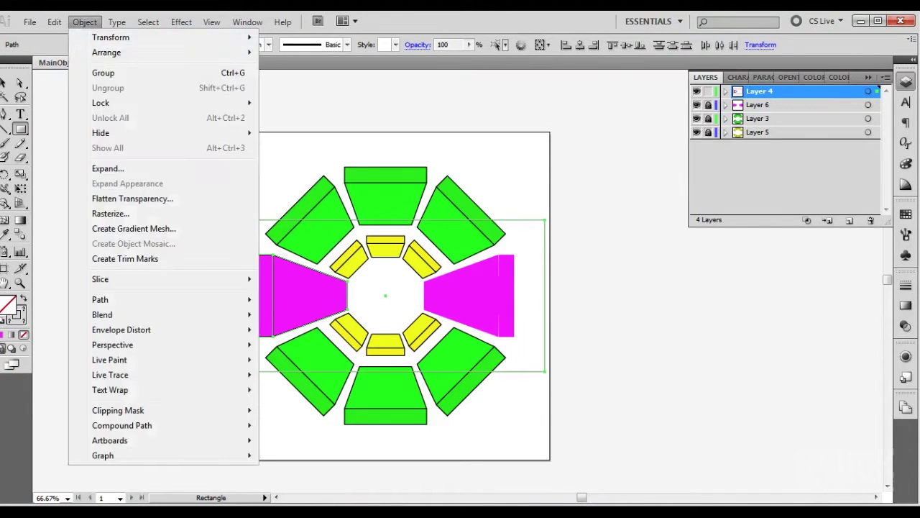
{"action": "mouse_move", "coordinate": [107, 35]}
{"action": "left_click", "coordinate": [298, 146]}
{"action": "left_click", "coordinate": [515, 265]}
Delete the helper rectangles around the reflected outlines and lock Layer 4.
{"action": "key", "text": "v"}
{"action": "left_click", "coordinate": [577, 190]}
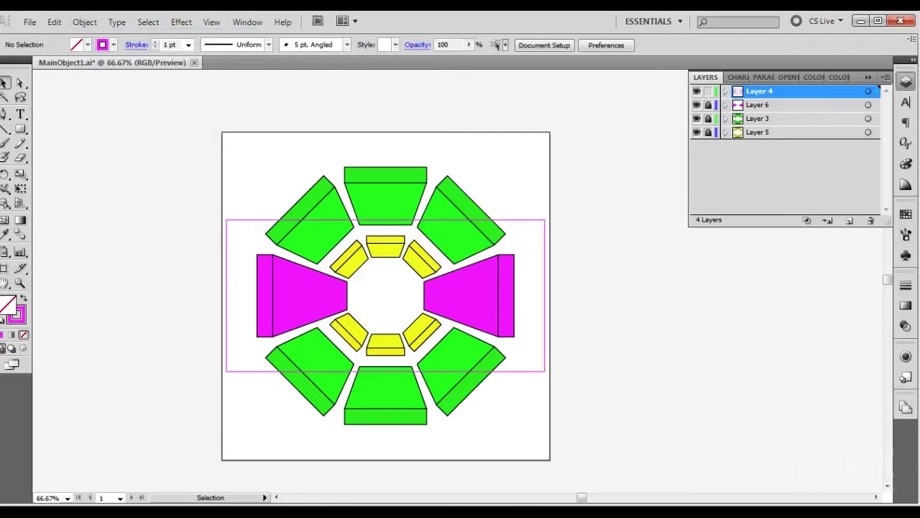
{"action": "left_click_drag", "start_coordinate": [577, 190], "coordinate": [533, 385]}
{"action": "key", "text": "Delete"}
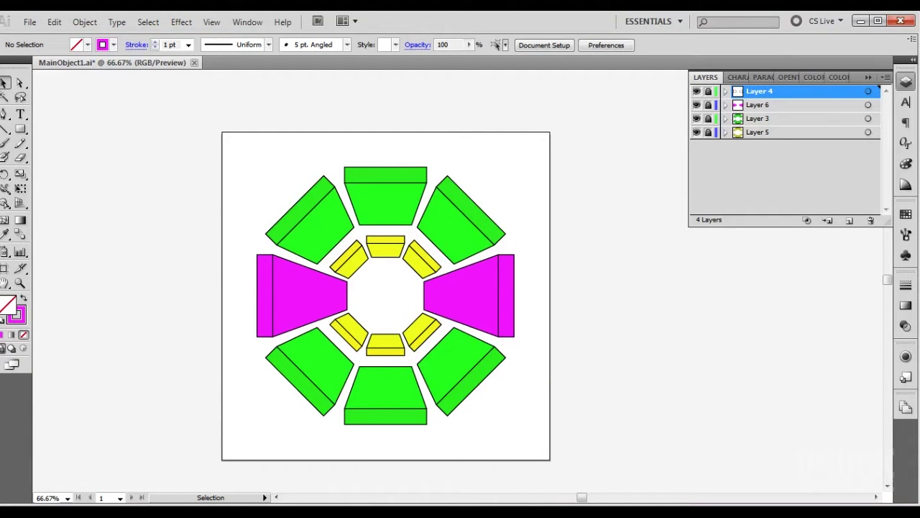
Inspect the completed block ring up close, and save and close MainObject1.ai.
{"action": "key", "text": "z"}
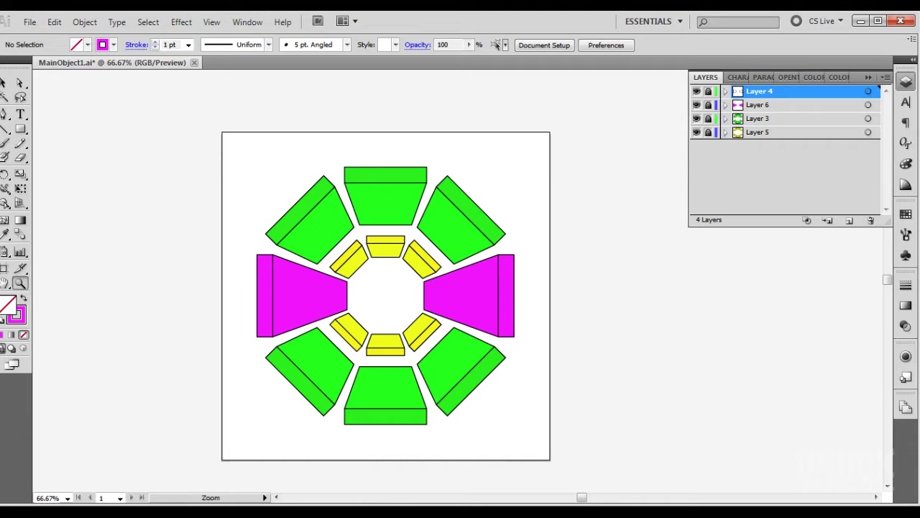
{"action": "left_click", "coordinate": [372, 285]}
{"action": "left_click", "coordinate": [525, 320]}
{"action": "left_click_drag", "start_coordinate": [525, 320], "coordinate": [496, 378]}
{"action": "left_click", "coordinate": [371, 304], "text": "alt"}
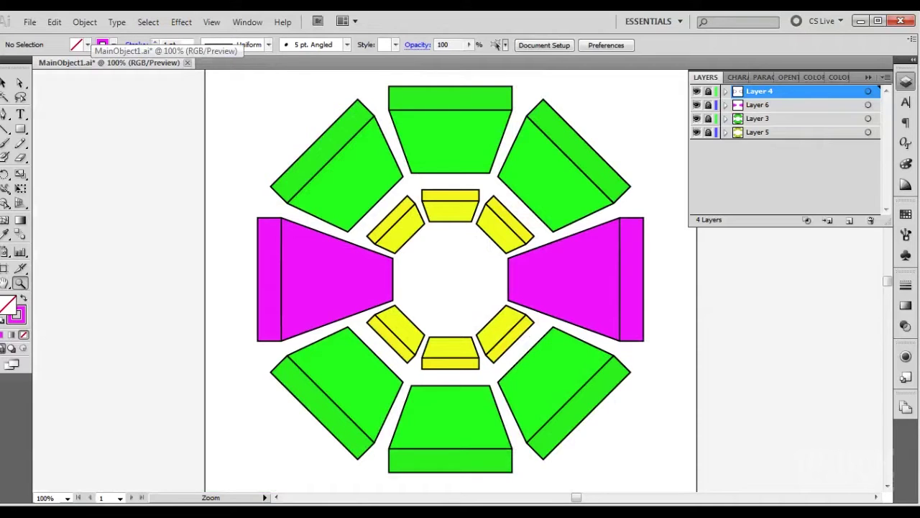
{"action": "key", "text": "ctrl+s"}
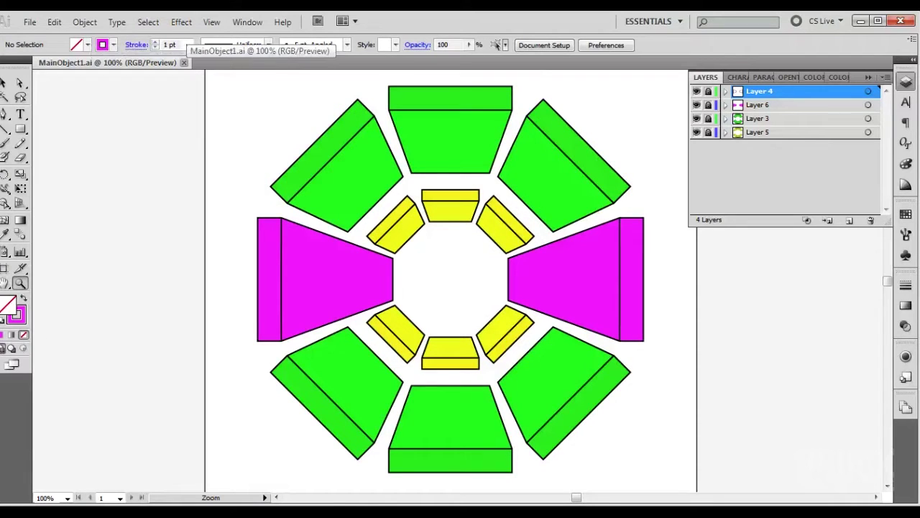
{"action": "key", "text": "ctrl+w"}
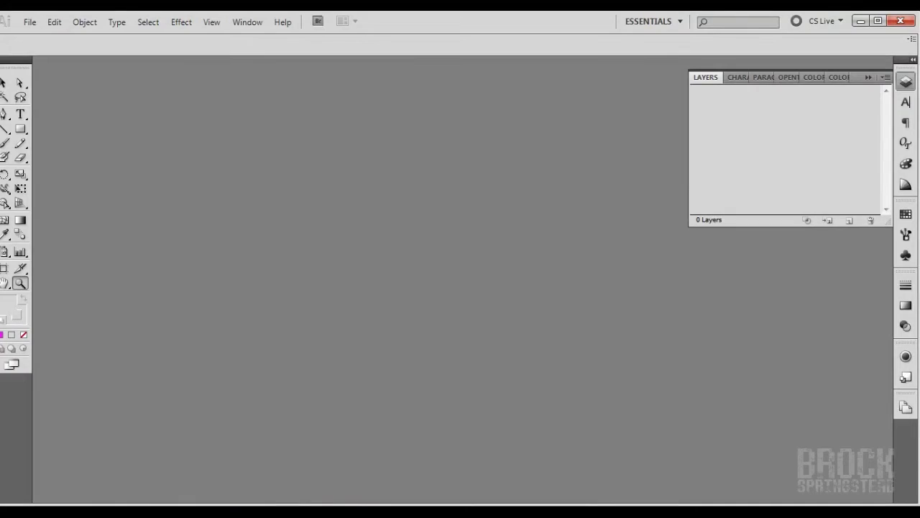
Exit Illustrator and launch Adobe After Effects CS5.5, allowing it to make changes to the computer.
{"action": "left_click", "coordinate": [900, 21]}
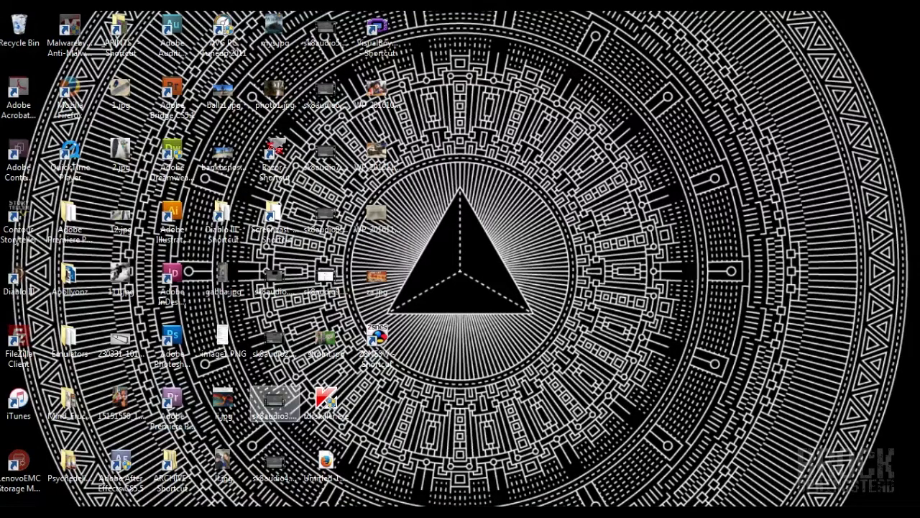
{"action": "double_click", "coordinate": [121, 463]}
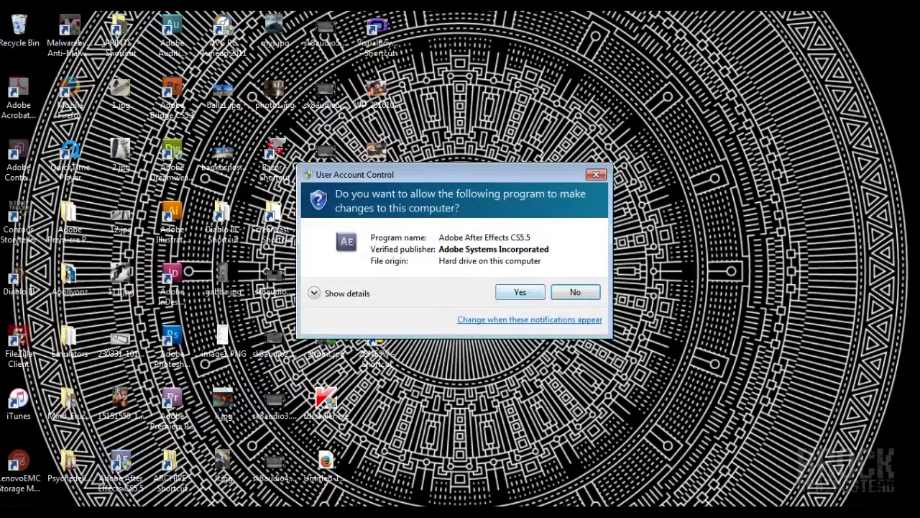
{"action": "left_click", "coordinate": [520, 291]}
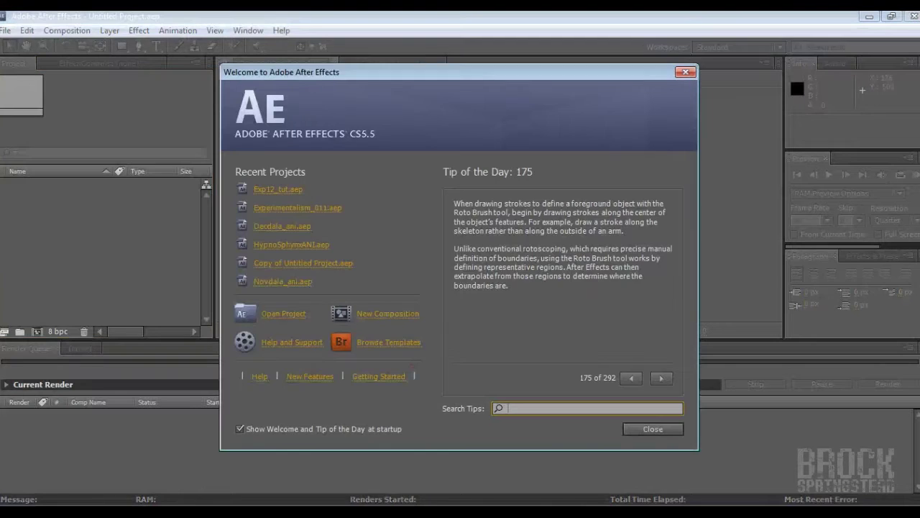
Create a new 1920 x 1080 px composition named Comp 1 at 30 frames per second, lasting 30 seconds.
{"action": "left_click", "coordinate": [387, 314]}
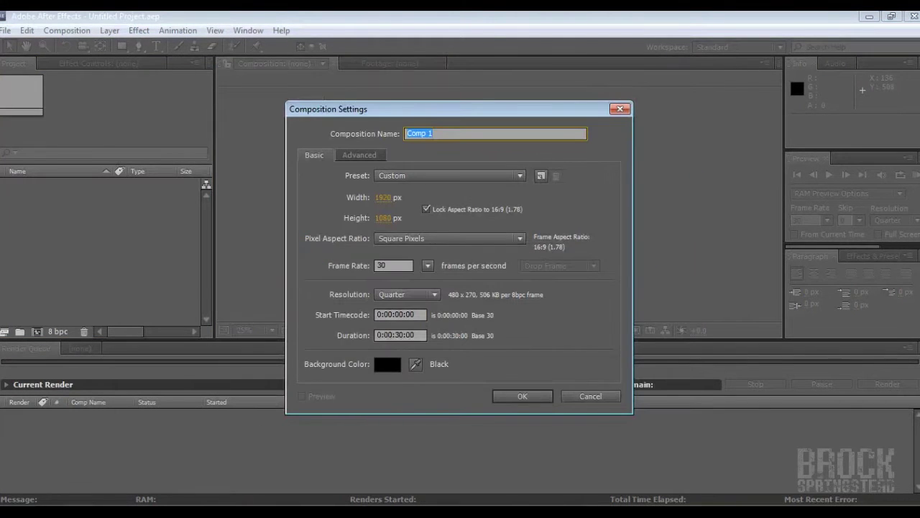
{"action": "left_click", "coordinate": [523, 396]}
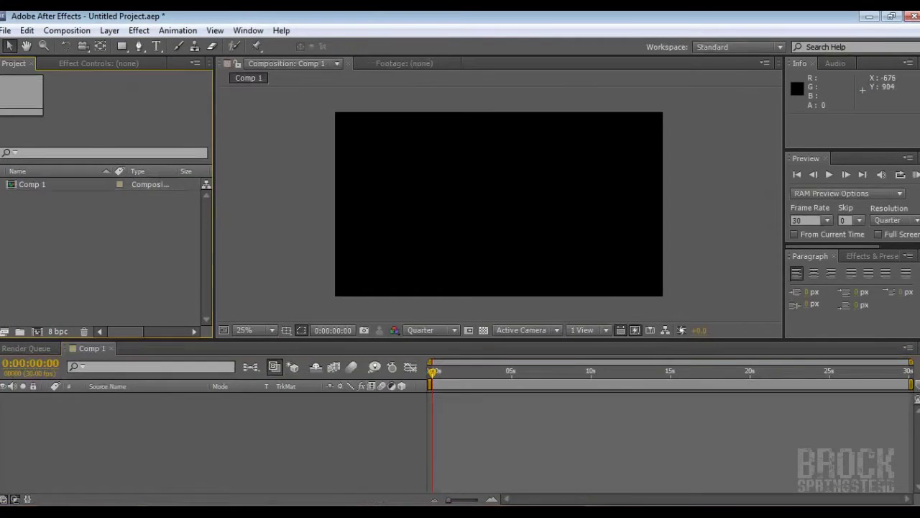
Import MainObject1.ai as footage with merged layers and add it to the Comp 1 timeline.
{"action": "key", "text": "ctrl+i"}
{"action": "double_click", "coordinate": [249, 98]}
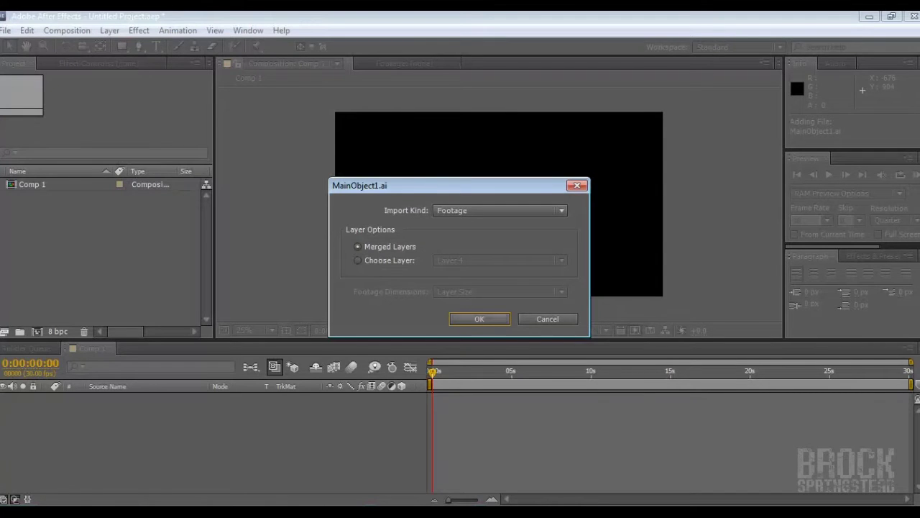
{"action": "key", "text": "Return"}
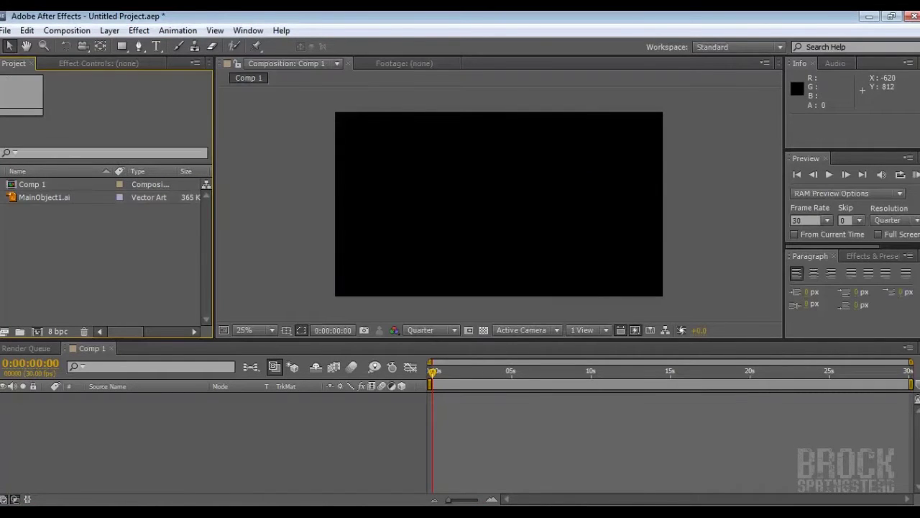
{"action": "left_click", "coordinate": [47, 197]}
{"action": "left_click_drag", "start_coordinate": [45, 197], "coordinate": [64, 414]}
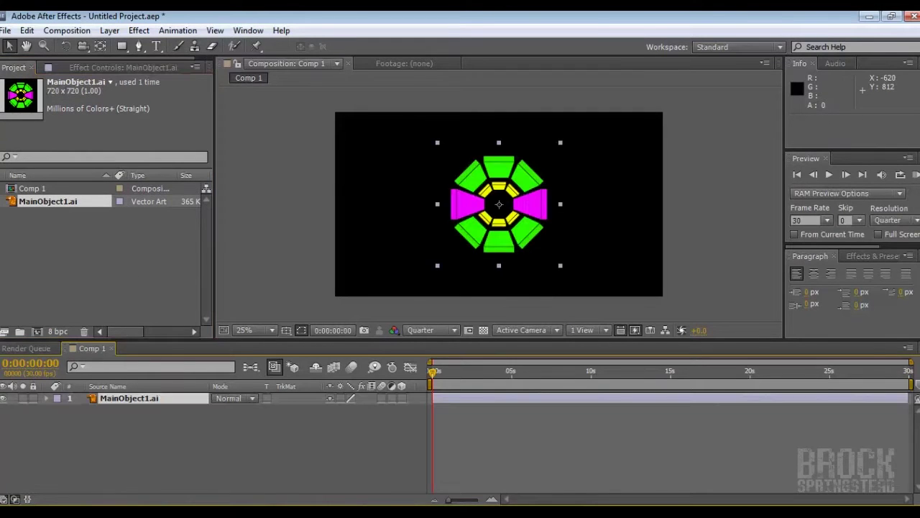
Enable scale keyframing on the MainObject1.ai layer at 0:00:00:00 and set the scale to 0%.
{"action": "key", "text": "s"}
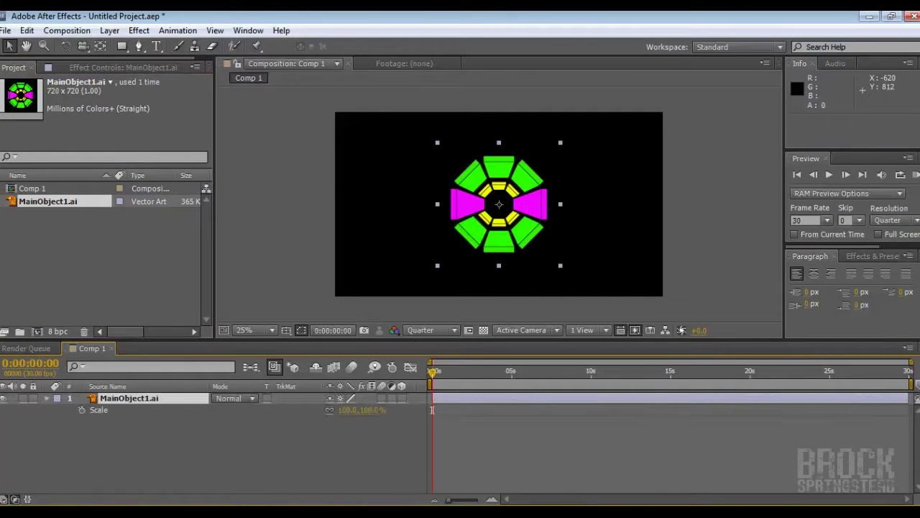
{"action": "left_click", "coordinate": [82, 410]}
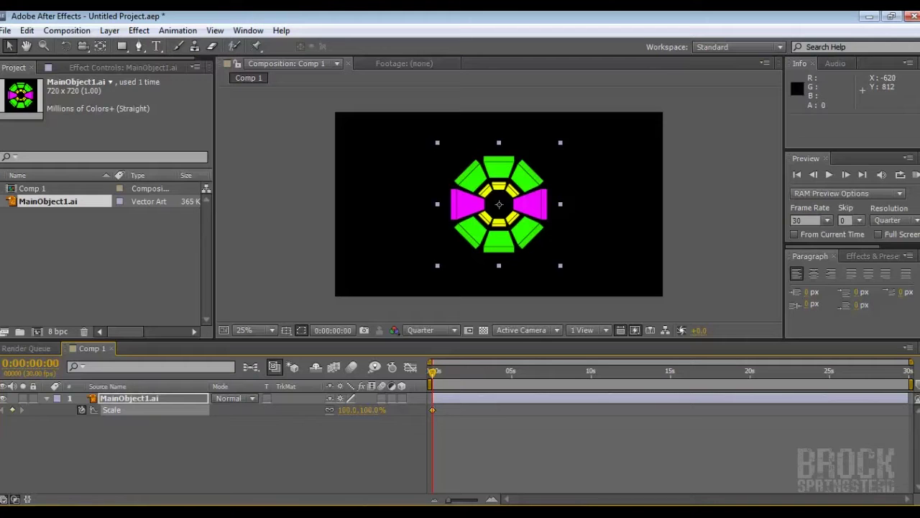
{"action": "left_click", "coordinate": [367, 410]}
{"action": "type", "text": "0,82"}
{"action": "key", "text": "Return"}
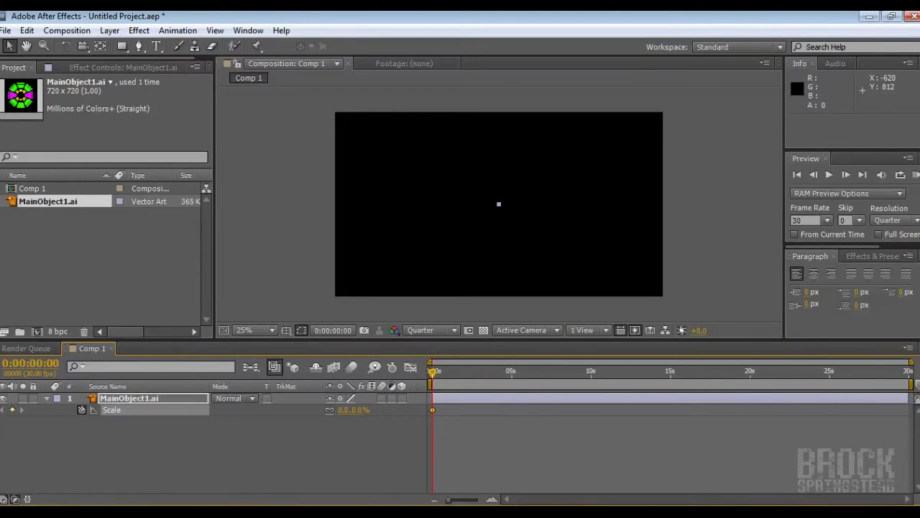
Set the layer's scale to 1328% at the last frame, 0:00:29:29, and check the frame against the transparency grid.
{"action": "key", "text": "End"}
{"action": "left_click_drag", "start_coordinate": [345, 410], "coordinate": [919, 409]}
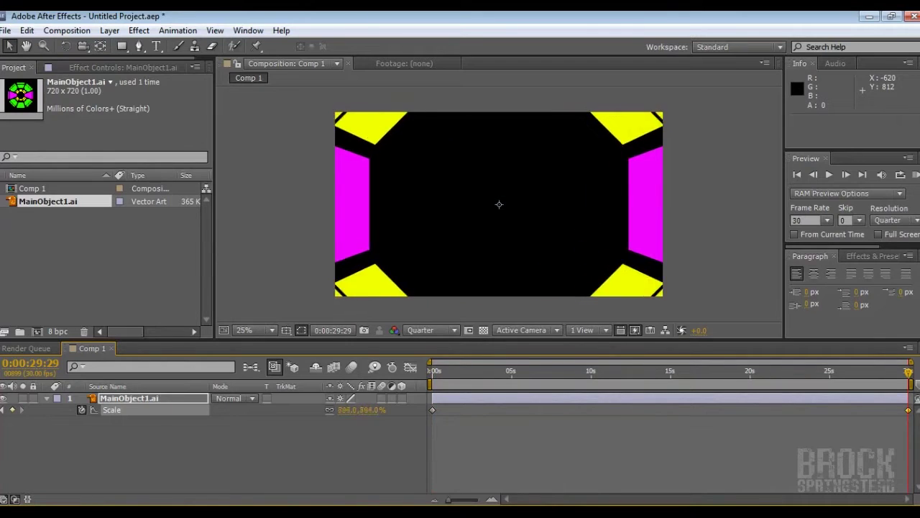
{"action": "left_click_drag", "start_coordinate": [503, 410], "coordinate": [553, 409]}
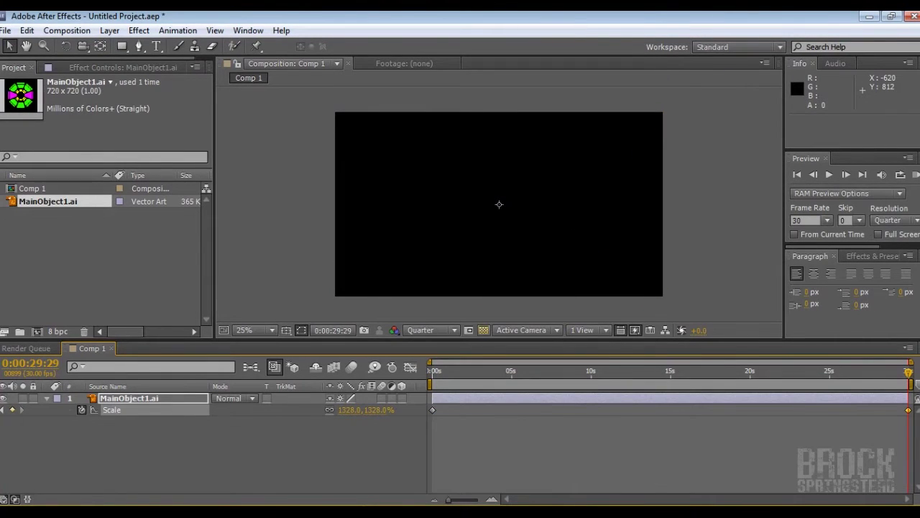
{"action": "left_click", "coordinate": [483, 330]}
{"action": "left_click", "coordinate": [483, 330]}
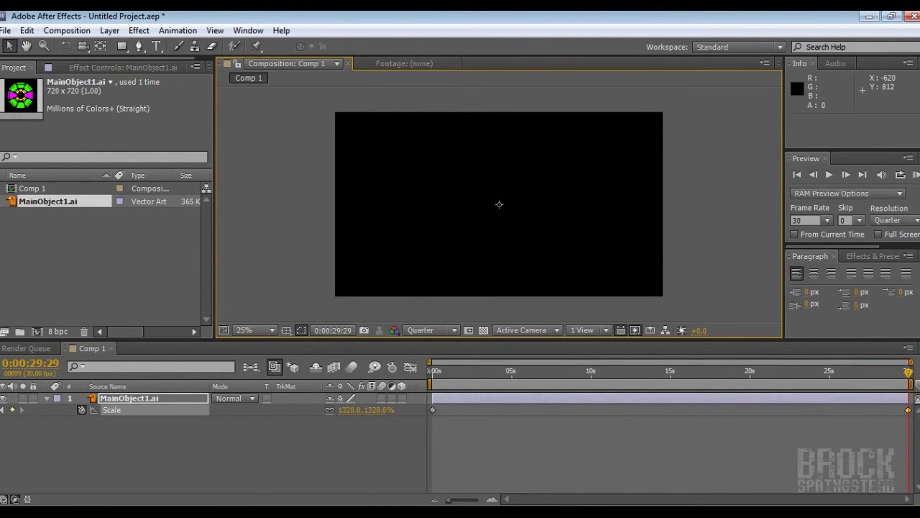
{"action": "left_click", "coordinate": [302, 453]}
{"action": "left_click", "coordinate": [499, 204]}
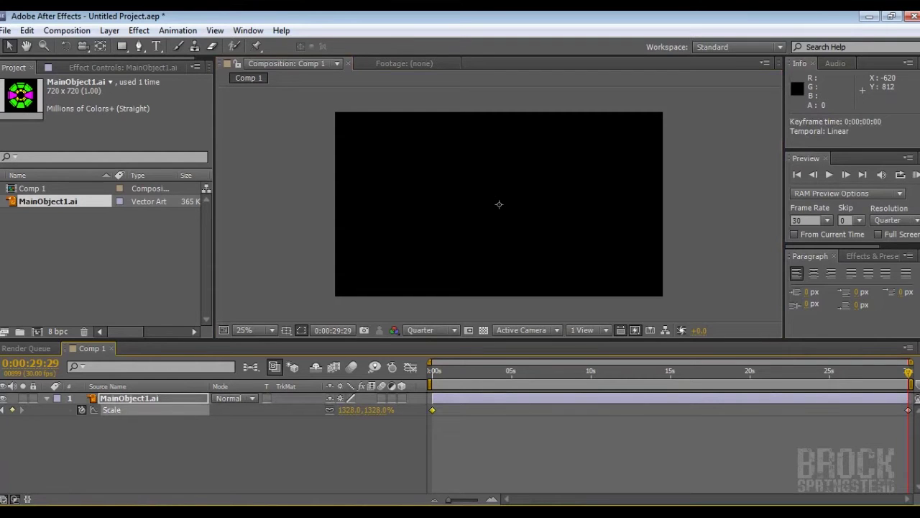
{"action": "left_click", "coordinate": [908, 410], "text": "shift"}
{"action": "left_click", "coordinate": [846, 371]}
{"action": "right_click", "coordinate": [904, 400]}
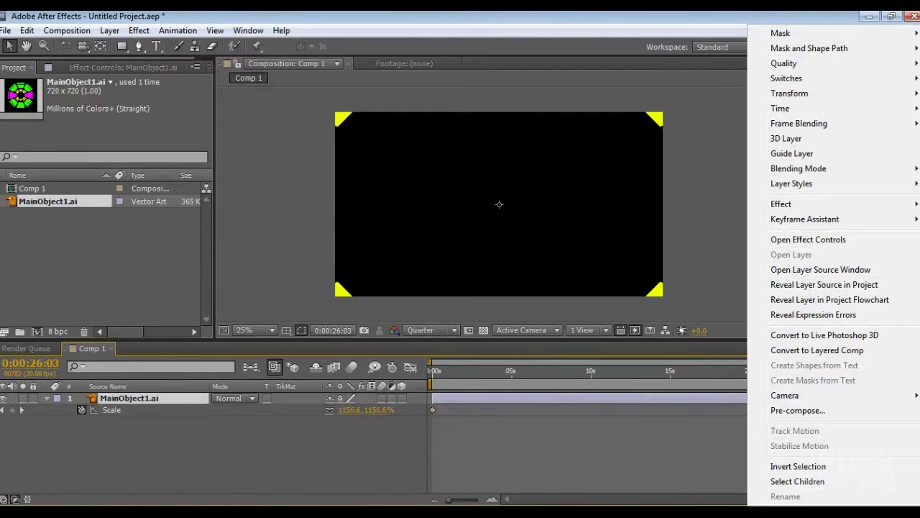
{"action": "mouse_move", "coordinate": [805, 219]}
{"action": "left_click", "coordinate": [309, 452]}
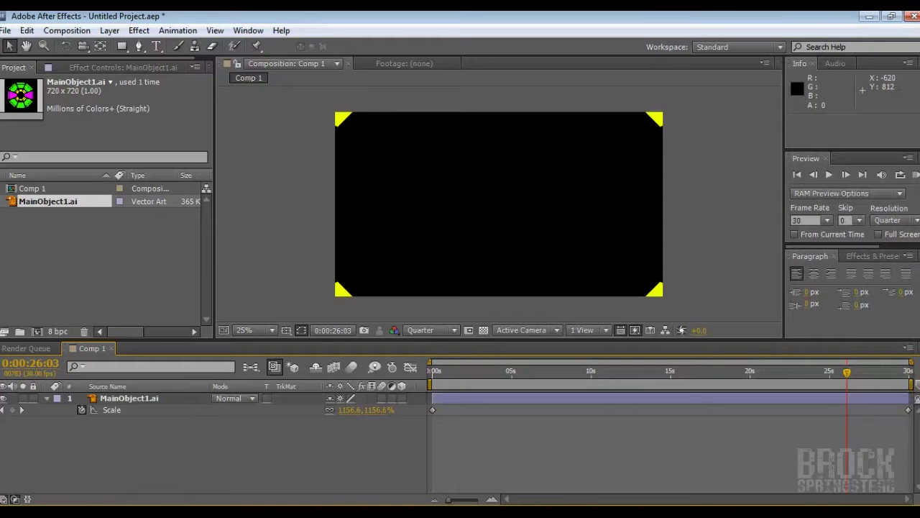
Apply Exponential Scale to both scale keyframes of the MainObject1.ai layer and scrub the timeline to check the growth.
{"action": "left_click", "coordinate": [908, 410]}
{"action": "key", "text": "ctrl+z"}
{"action": "left_click", "coordinate": [432, 410], "text": "shift"}
{"action": "right_click", "coordinate": [432, 410]}
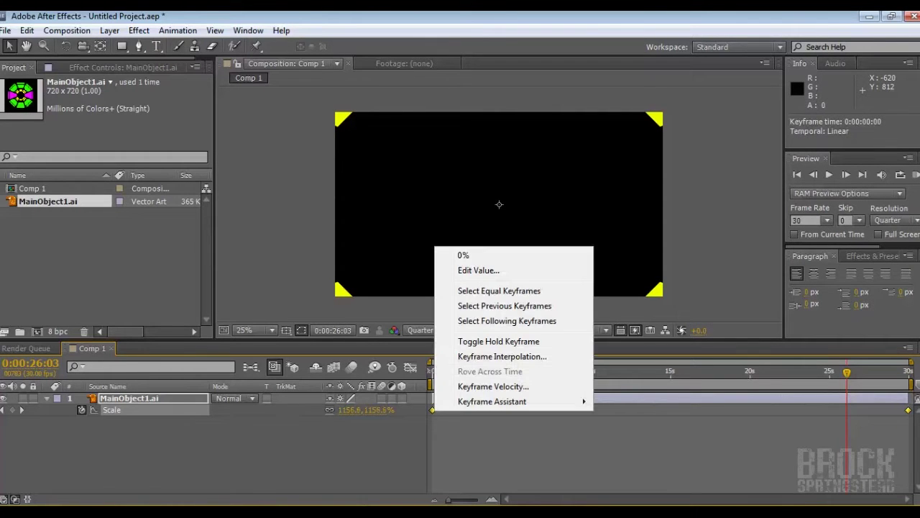
{"action": "mouse_move", "coordinate": [496, 401]}
{"action": "left_click", "coordinate": [654, 477]}
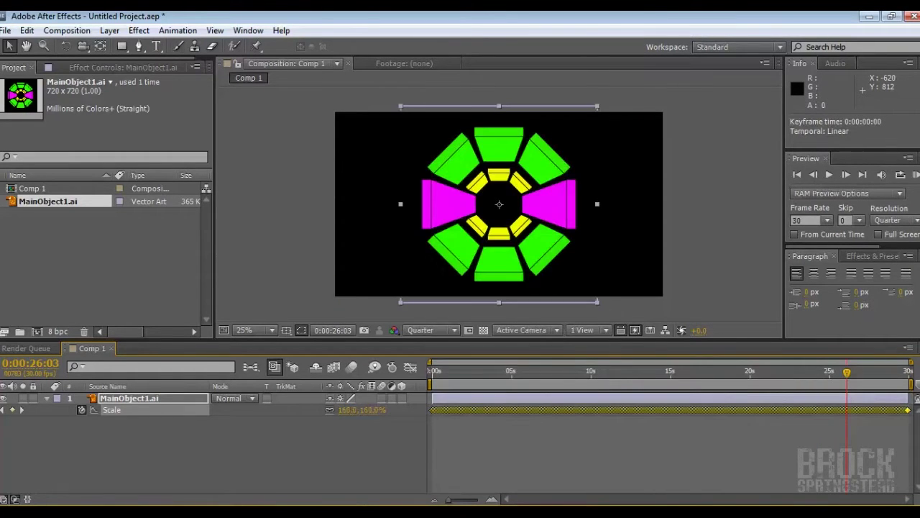
{"action": "left_click_drag", "start_coordinate": [442, 372], "coordinate": [877, 372]}
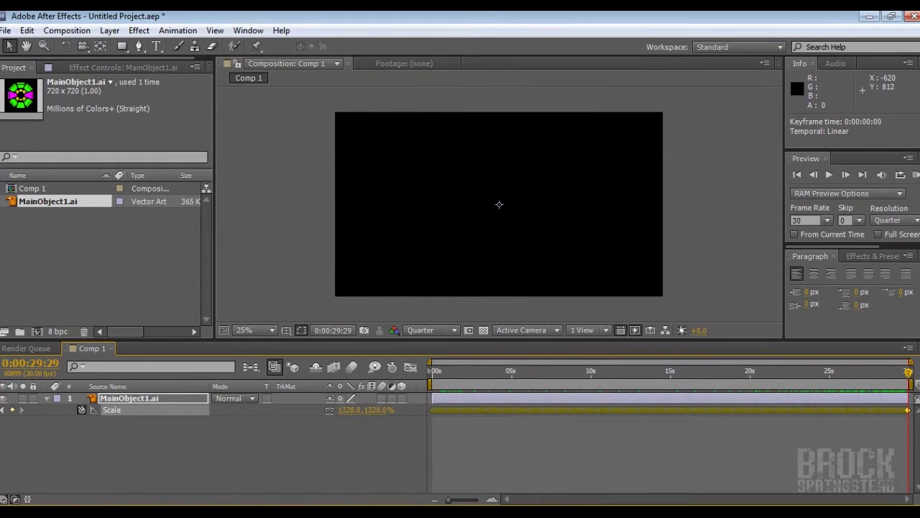
Collapse the scale property and apply the Hue/Saturation color correction effect to the MainObject1.ai layer.
{"action": "key", "text": "s"}
{"action": "left_click", "coordinate": [468, 372]}
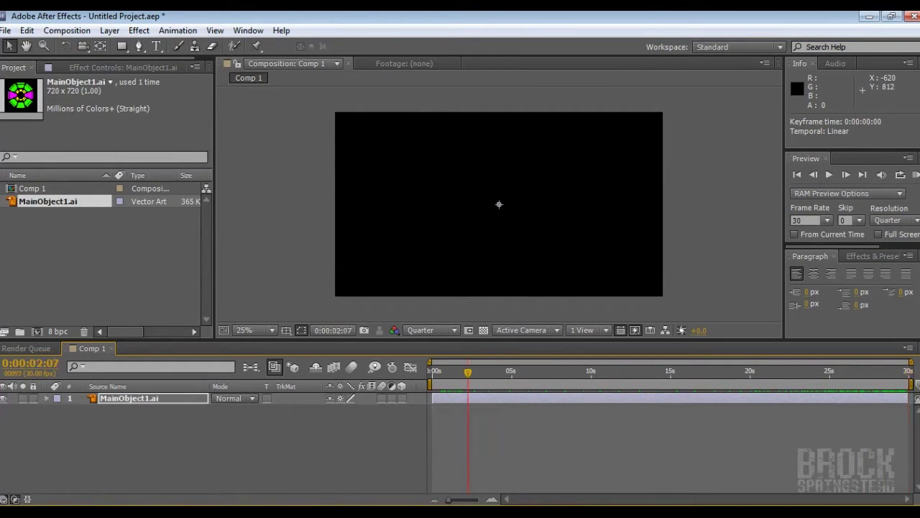
{"action": "left_click", "coordinate": [136, 398]}
{"action": "left_click", "coordinate": [139, 31]}
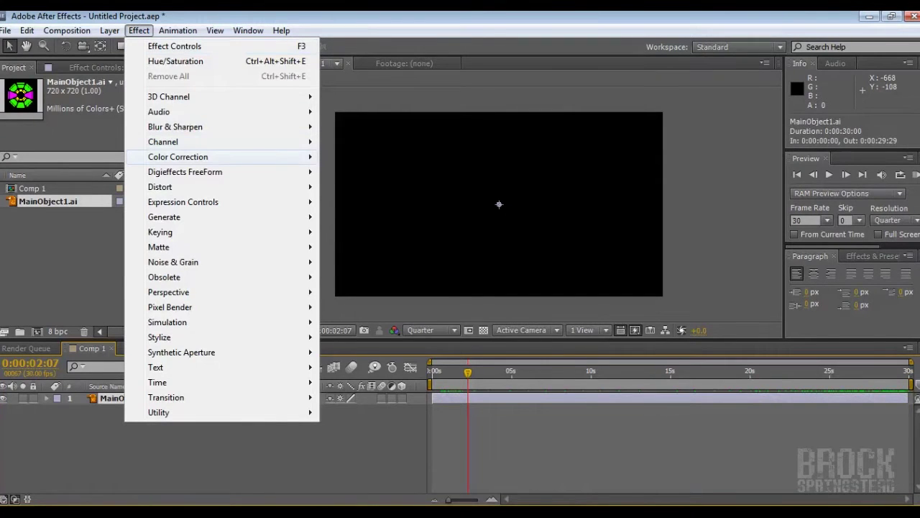
{"action": "mouse_move", "coordinate": [216, 157]}
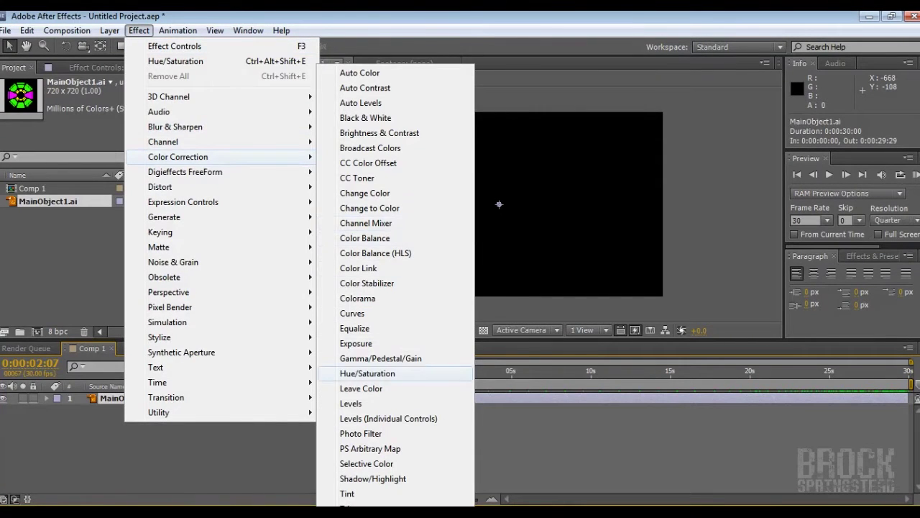
{"action": "left_click", "coordinate": [368, 373]}
Enable Channel Range keyframing at 0:00:00:00 and set Master Hue to 3x+0.0° at 0:00:29:29.
{"action": "key", "text": "Home"}
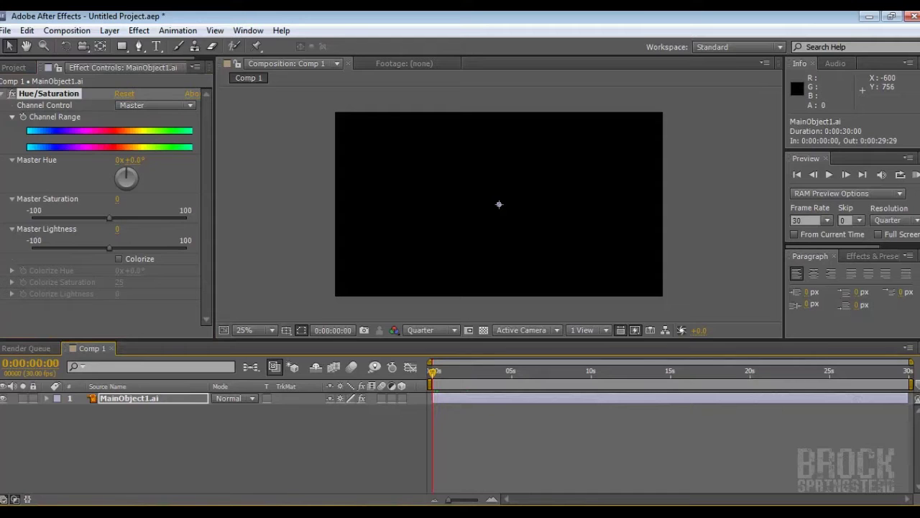
{"action": "key", "text": "space"}
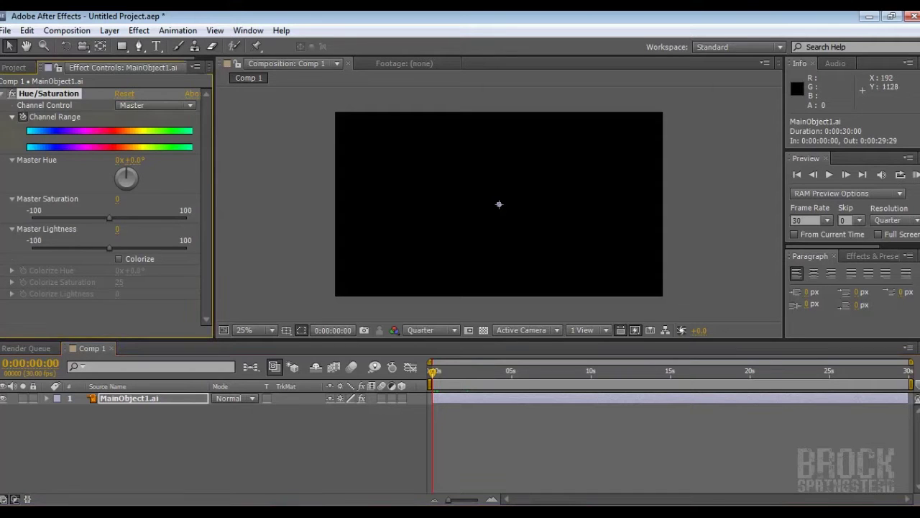
{"action": "left_click_drag", "start_coordinate": [909, 373], "coordinate": [910, 372]}
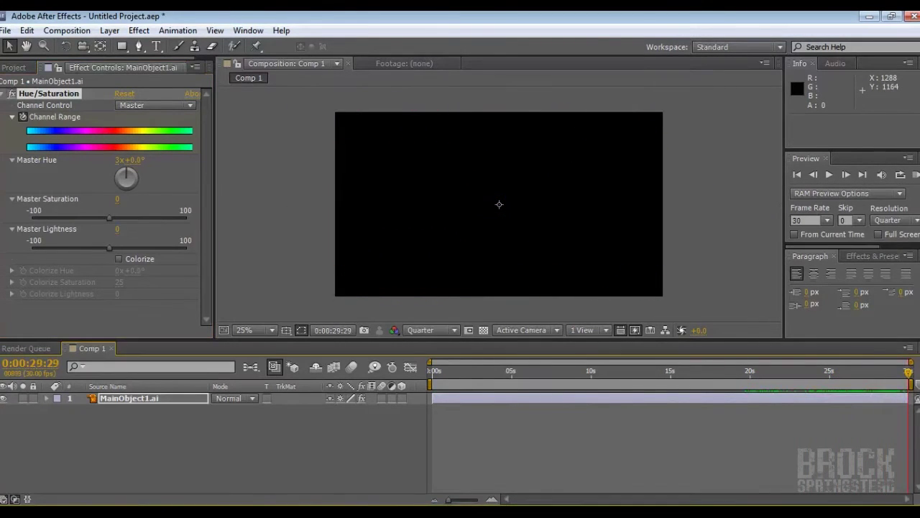
Pre-compose the MainObject1.ai layer as Expscaling_hueshift, moving all attributes into the new composition.
{"action": "left_click", "coordinate": [129, 398]}
{"action": "left_click_drag", "start_coordinate": [446, 372], "coordinate": [432, 371]}
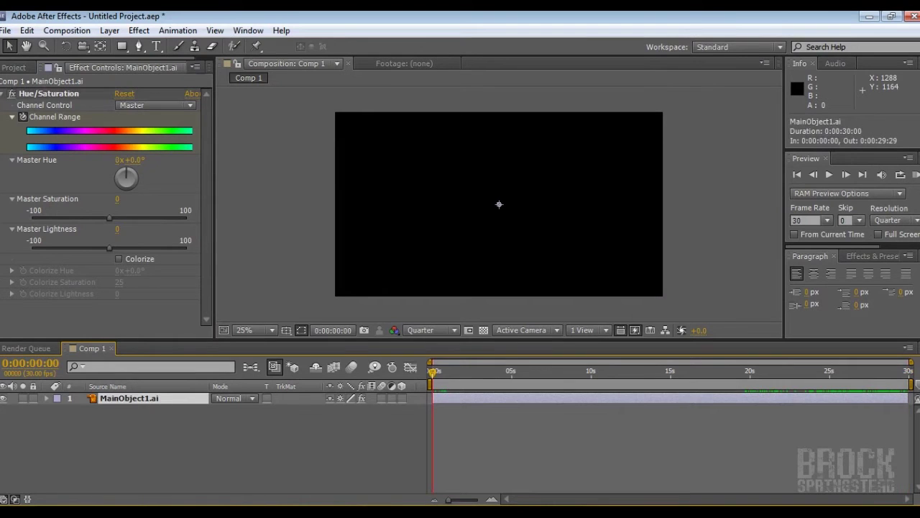
{"action": "key", "text": "ctrl+shift+c"}
{"action": "type", "text": "Exp"}
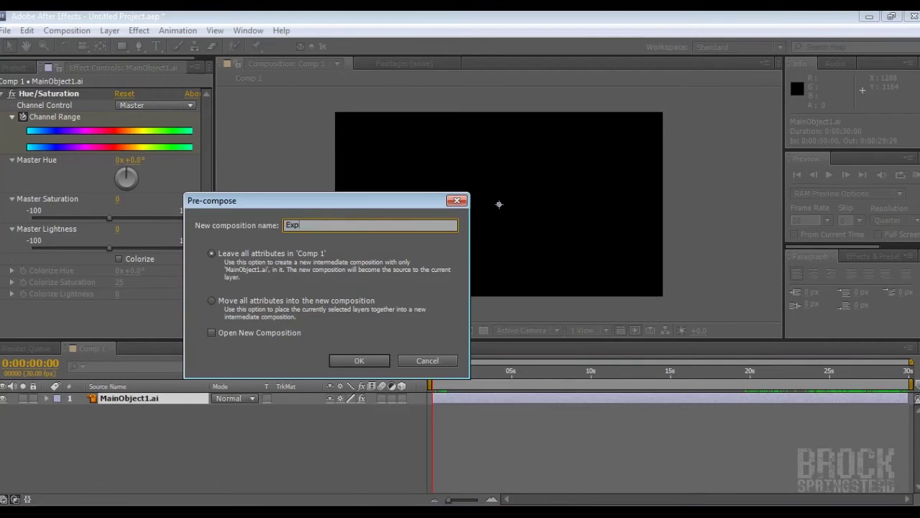
{"action": "type", "text": "scaling_hueshift"}
{"action": "left_click", "coordinate": [211, 301]}
{"action": "left_click", "coordinate": [360, 360]}
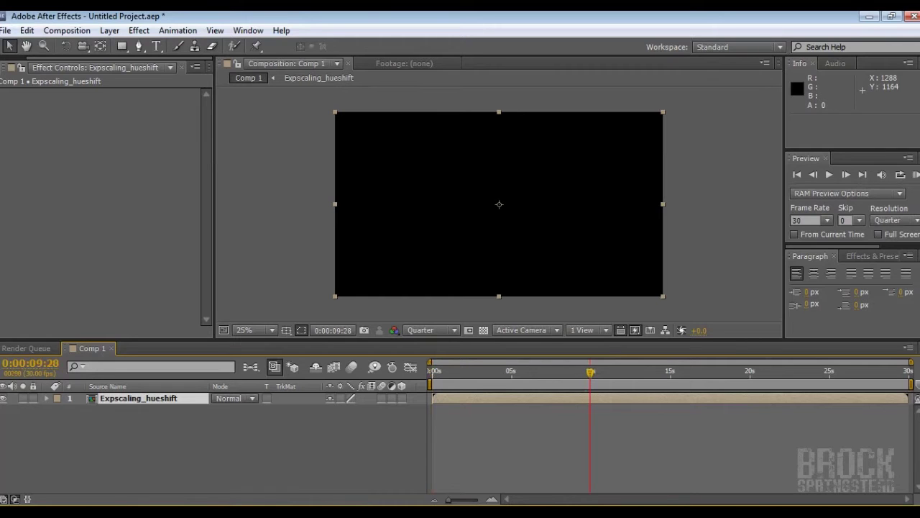
Scrub through the hue-shifting animation and paste copies of the Expscaling_hueshift layer until Comp 1 holds 57 layers.
{"action": "left_click_drag", "start_coordinate": [590, 372], "coordinate": [843, 371]}
{"action": "key", "text": "ctrl+v"}
{"action": "key", "text": "ctrl+v"}
{"action": "key", "text": "ctrl+v"}
{"action": "key", "text": "ctrl+v"}
{"action": "key", "text": "ctrl+v"}
{"action": "key", "text": "ctrl+v"}
{"action": "key", "text": "ctrl+v"}
{"action": "key", "text": "ctrl+v"}
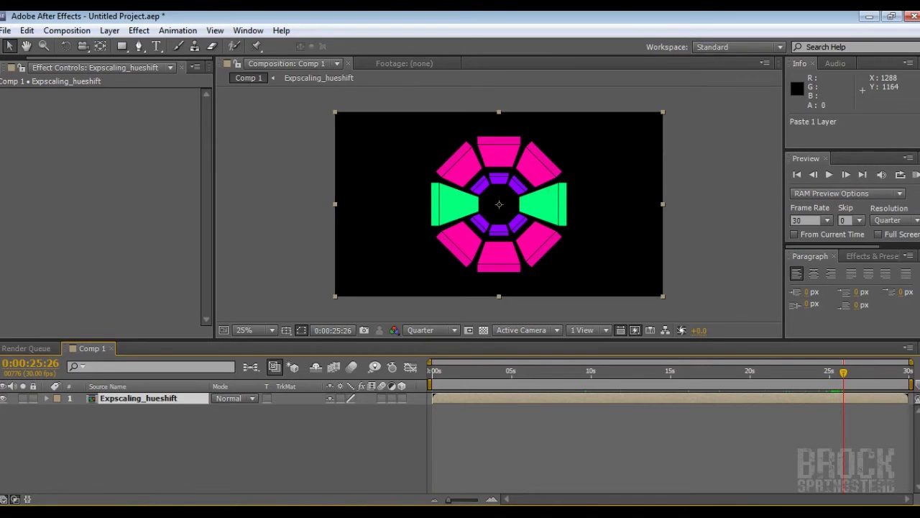
{"action": "key", "text": "ctrl+v"}
{"action": "key", "text": "ctrl+v"}
{"action": "key", "text": "ctrl+v"}
{"action": "key", "text": "ctrl+v"}
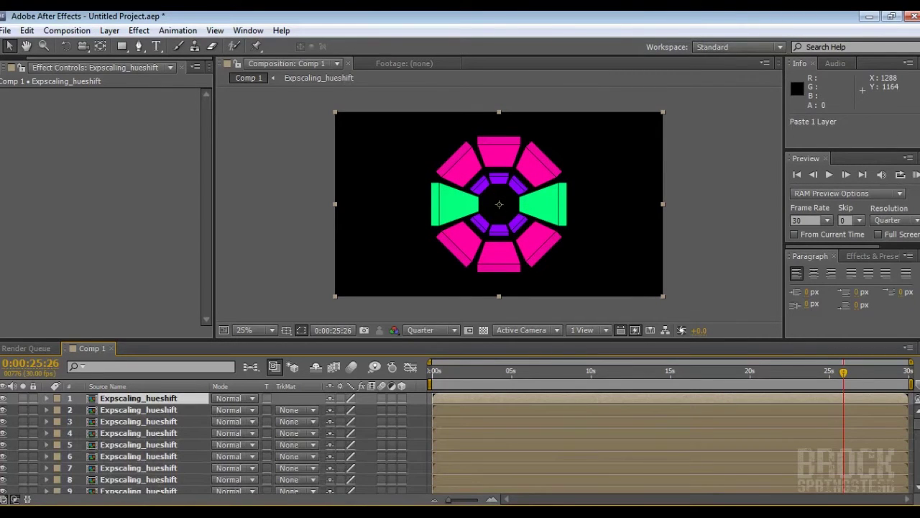
{"action": "mouse_move", "coordinate": [917, 423]}
{"action": "left_mouse_down"}
{"action": "mouse_move", "coordinate": [917, 475]}
{"action": "mouse_move", "coordinate": [917, 423]}
{"action": "left_mouse_up"}
{"action": "key", "text": "ctrl+a"}
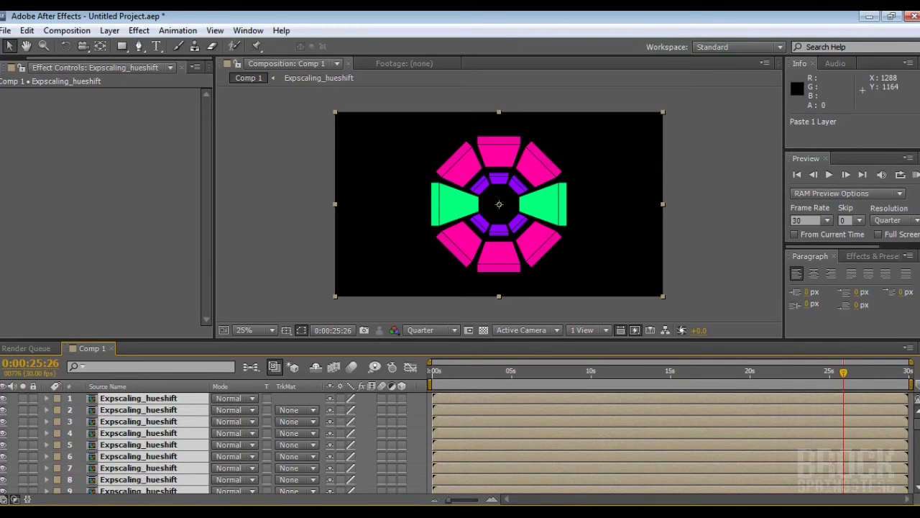
Shift layer 2 in the timeline to start at 0:00:02:15, so its rings nest inside those of layer 1.
{"action": "mouse_move", "coordinate": [843, 372]}
{"action": "left_mouse_down"}
{"action": "mouse_move", "coordinate": [462, 373]}
{"action": "mouse_move", "coordinate": [858, 372]}
{"action": "left_mouse_up"}
{"action": "left_click", "coordinate": [423, 318]}
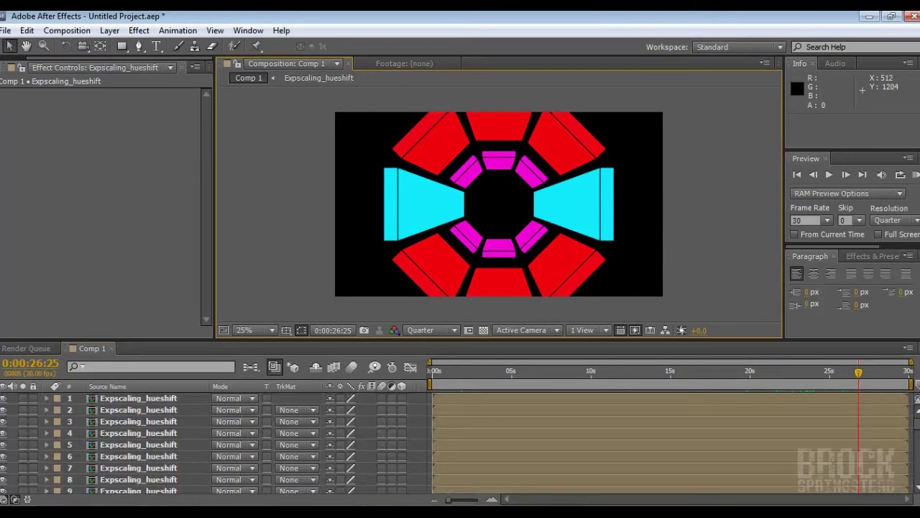
{"action": "left_click", "coordinate": [138, 410]}
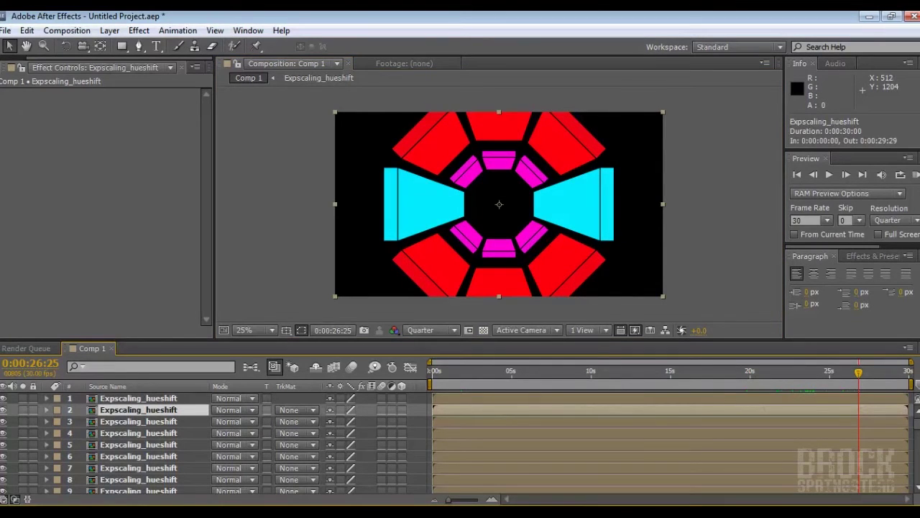
{"action": "left_click_drag", "start_coordinate": [435, 409], "coordinate": [473, 409]}
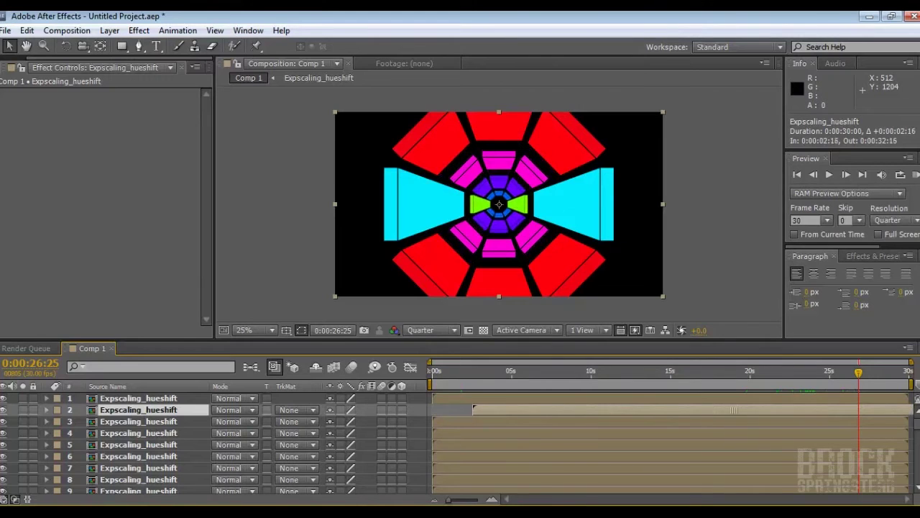
{"action": "left_click_drag", "start_coordinate": [733, 410], "coordinate": [733, 410]}
Examine the fit between the nested rings around 0:00:27:01 and read the start time of layer 2.
{"action": "mouse_move", "coordinate": [859, 372]}
{"action": "left_mouse_down"}
{"action": "mouse_move", "coordinate": [883, 372]}
{"action": "mouse_move", "coordinate": [863, 373]}
{"action": "left_mouse_up"}
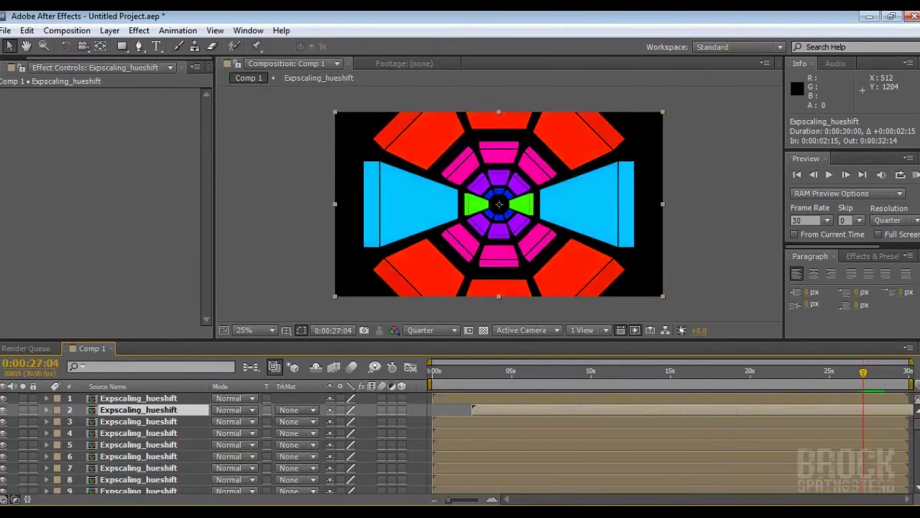
{"action": "key", "text": "Page_Up"}
{"action": "key", "text": "Page_Up"}
{"action": "key", "text": "Page_Up"}
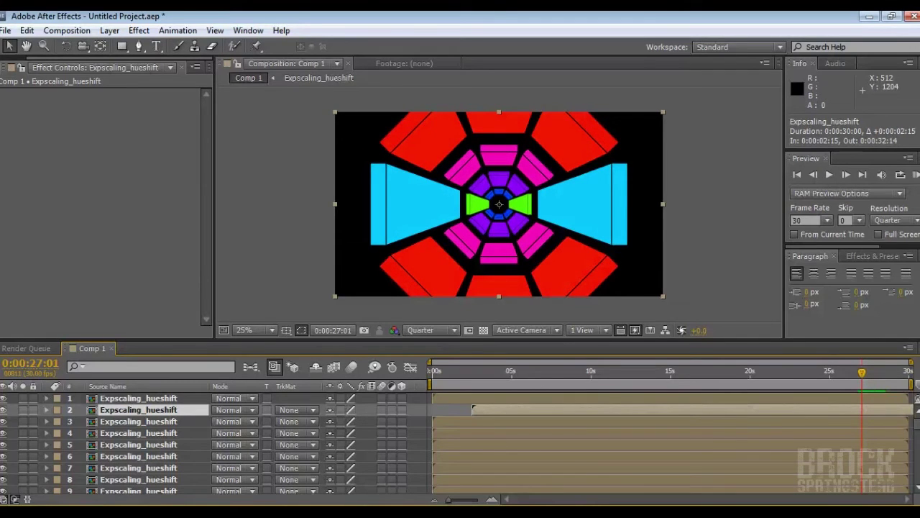
{"action": "key", "text": "i"}
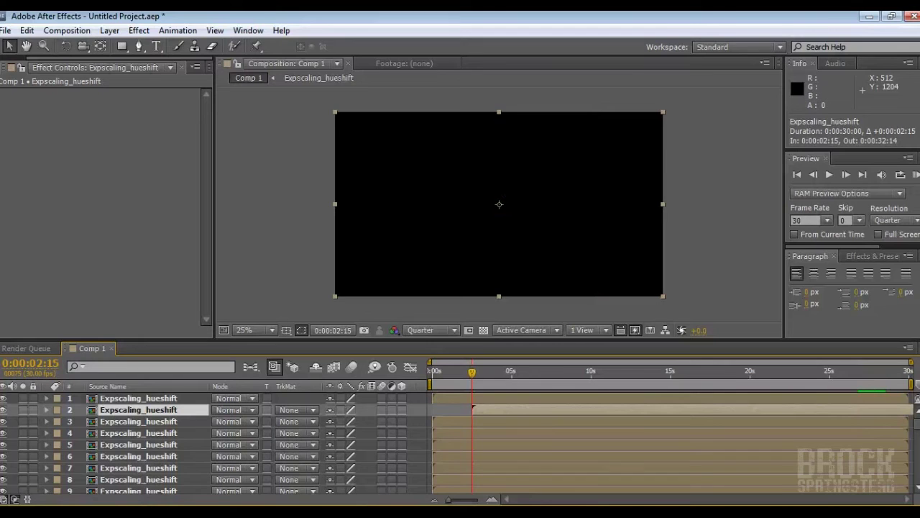
{"action": "left_click", "coordinate": [31, 363]}
{"action": "left_click", "coordinate": [453, 410]}
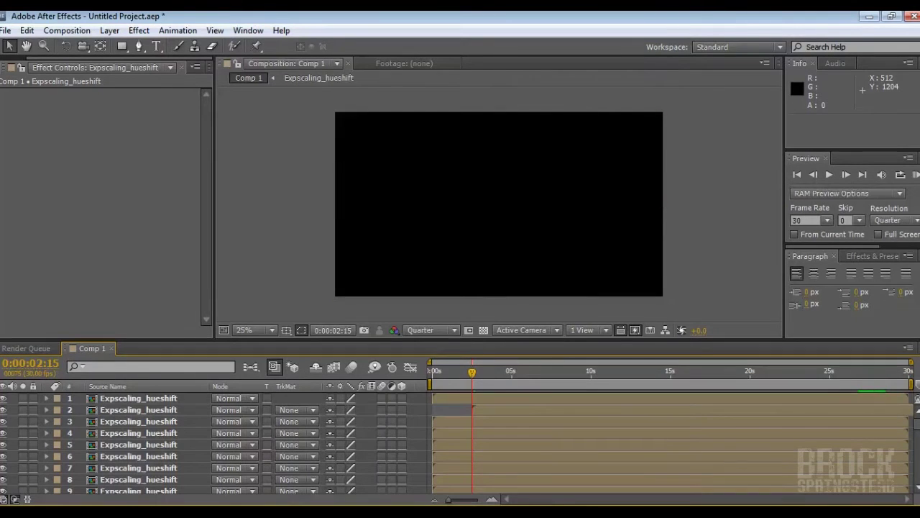
{"action": "left_click", "coordinate": [488, 398]}
{"action": "left_click_drag", "start_coordinate": [472, 371], "coordinate": [513, 371]}
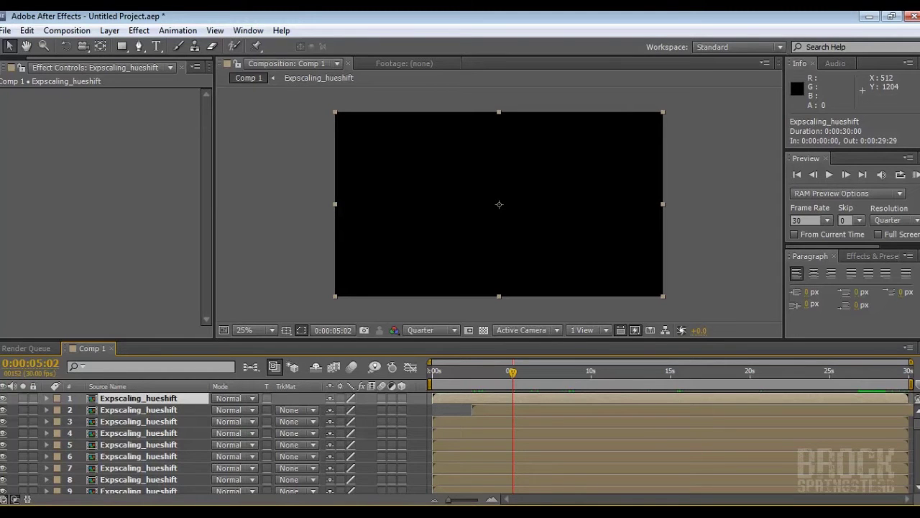
Sequence all the Expscaling_hueshift layers with Overlap enabled, so that each starts 0:00:02:15 after the previous one.
{"action": "key", "text": "ctrl+a"}
{"action": "right_click", "coordinate": [473, 433]}
{"action": "mouse_move", "coordinate": [553, 204]}
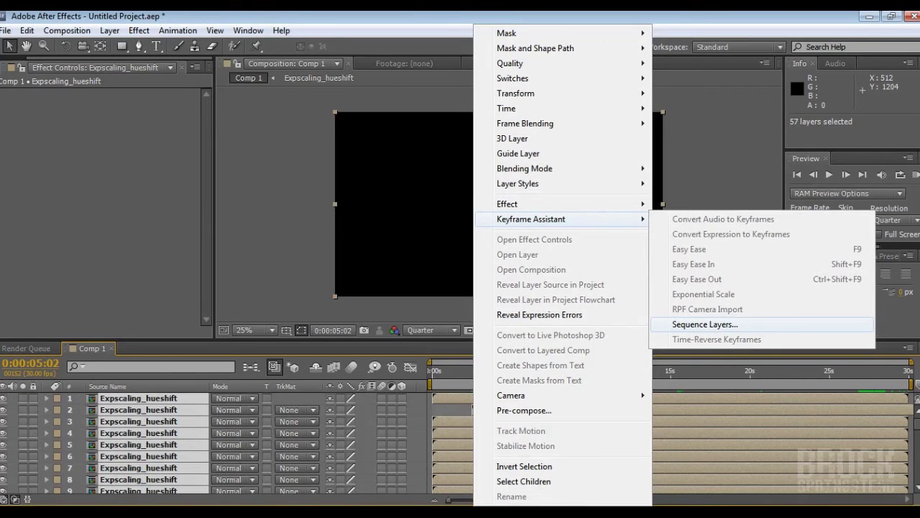
{"action": "left_click", "coordinate": [705, 324]}
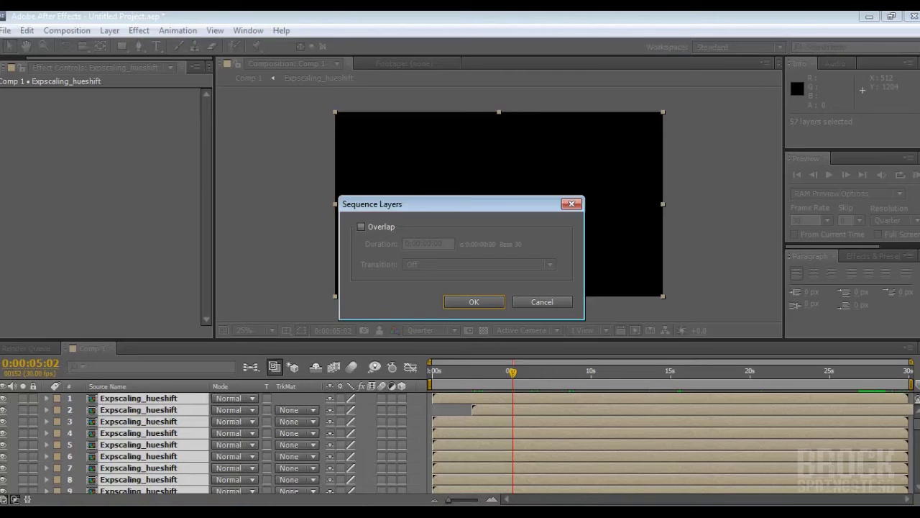
{"action": "left_click", "coordinate": [362, 226]}
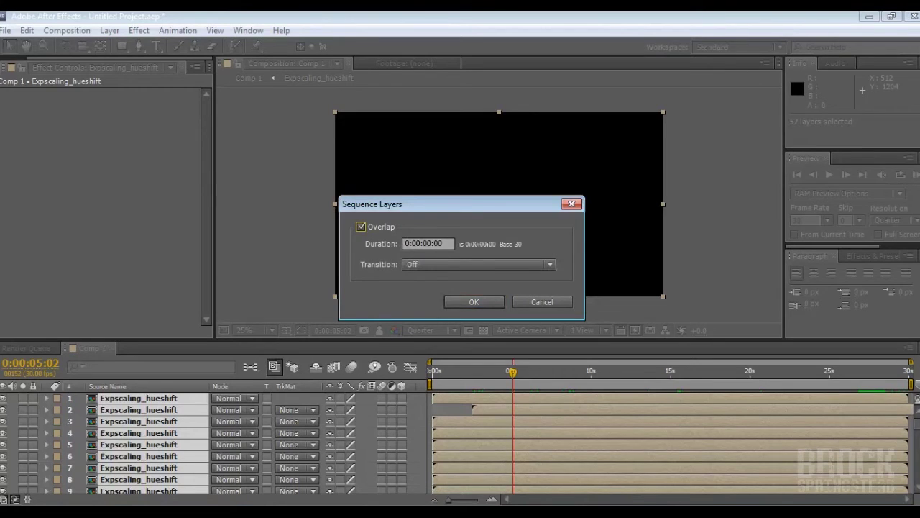
{"action": "left_click", "coordinate": [426, 243]}
{"action": "type", "text": "815"}
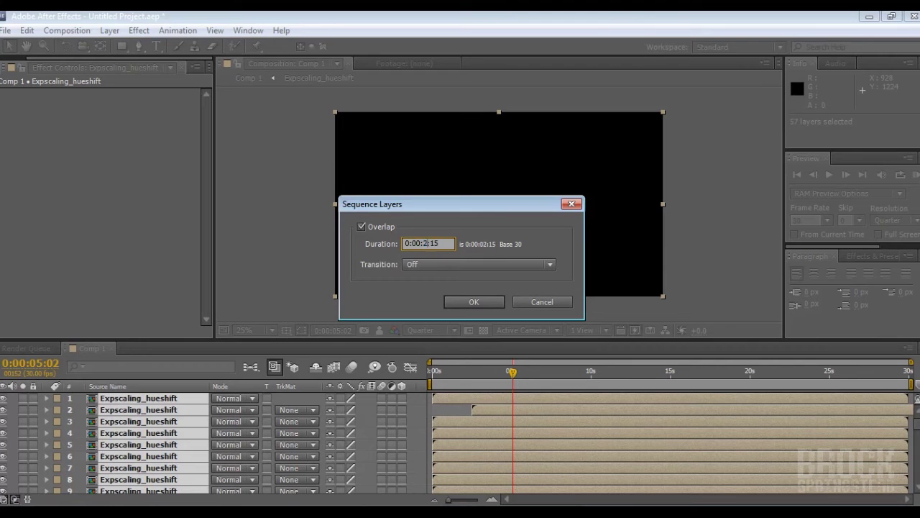
{"action": "left_click", "coordinate": [473, 301]}
Shift all the sequenced layers 30 seconds earlier, so that layer 1 starts at -0:00:30:00, and deselect them.
{"action": "left_click_drag", "start_coordinate": [512, 372], "coordinate": [423, 398]}
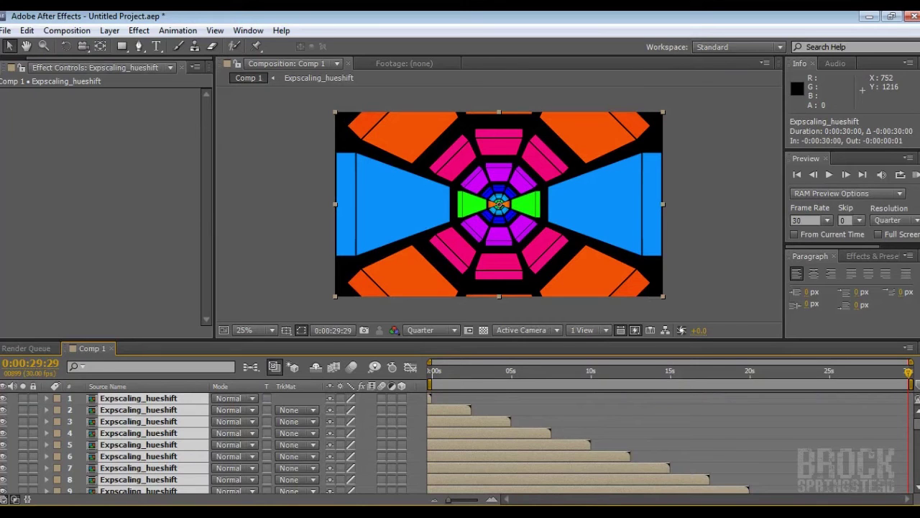
{"action": "scroll", "coordinate": [216, 443], "scroll_direction": "down", "scroll_amount": 7}
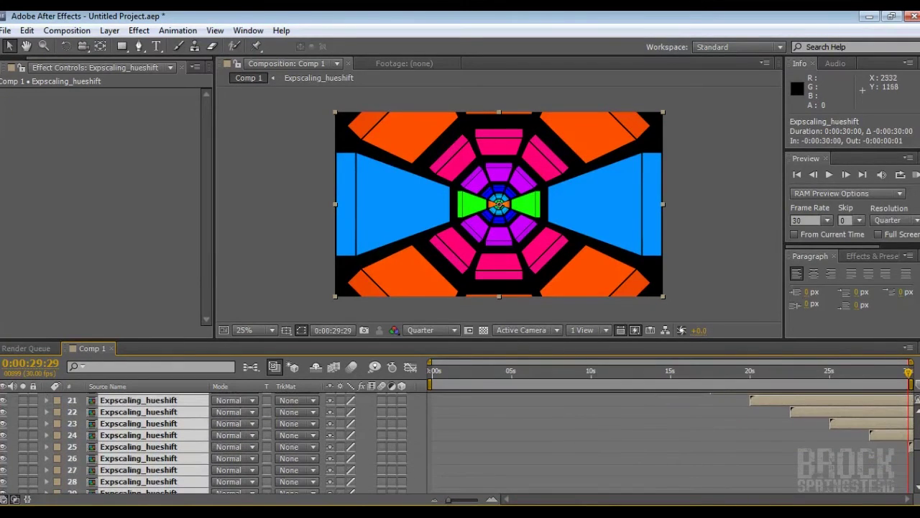
{"action": "left_click", "coordinate": [760, 314]}
Delete layers 27 through 57, which start after the composition's end.
{"action": "left_click", "coordinate": [916, 432]}
{"action": "left_click", "coordinate": [138, 470]}
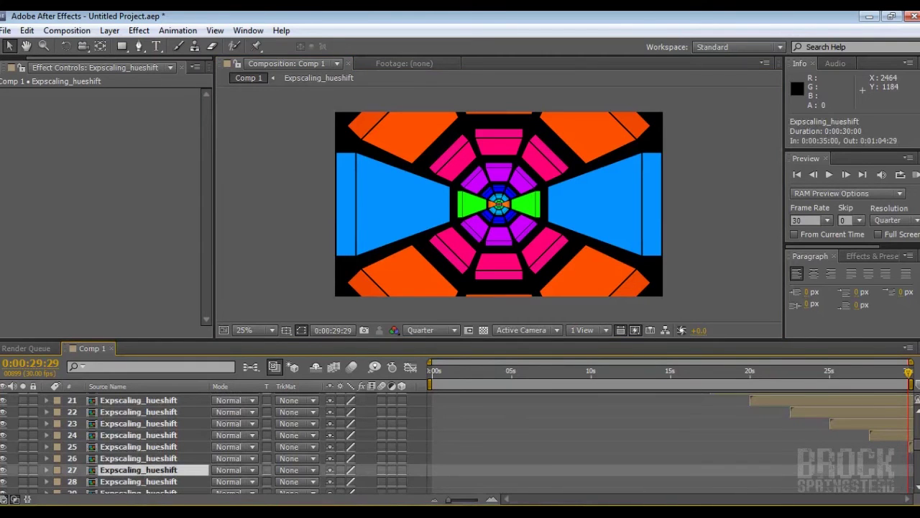
{"action": "left_click_drag", "start_coordinate": [916, 442], "coordinate": [916, 475]}
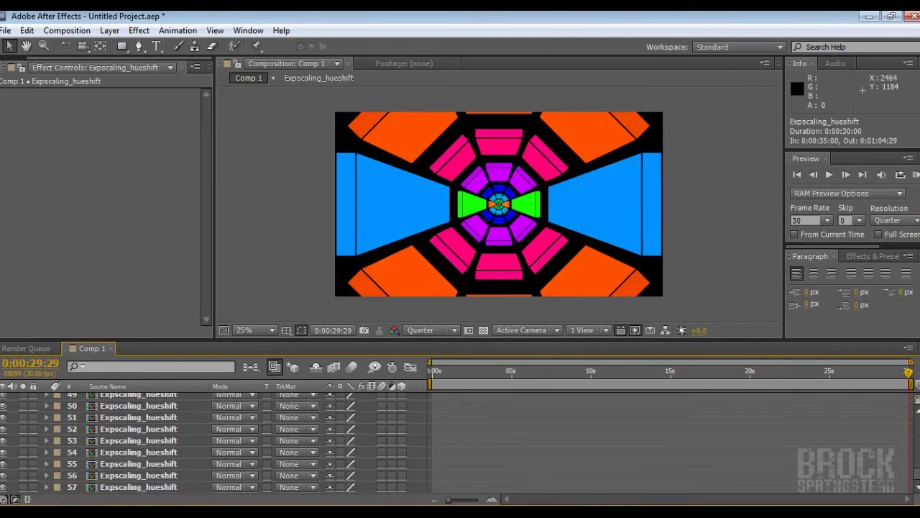
{"action": "left_click", "coordinate": [138, 487], "text": "shift"}
{"action": "key", "text": "Delete"}
{"action": "left_click_drag", "start_coordinate": [916, 470], "coordinate": [917, 427]}
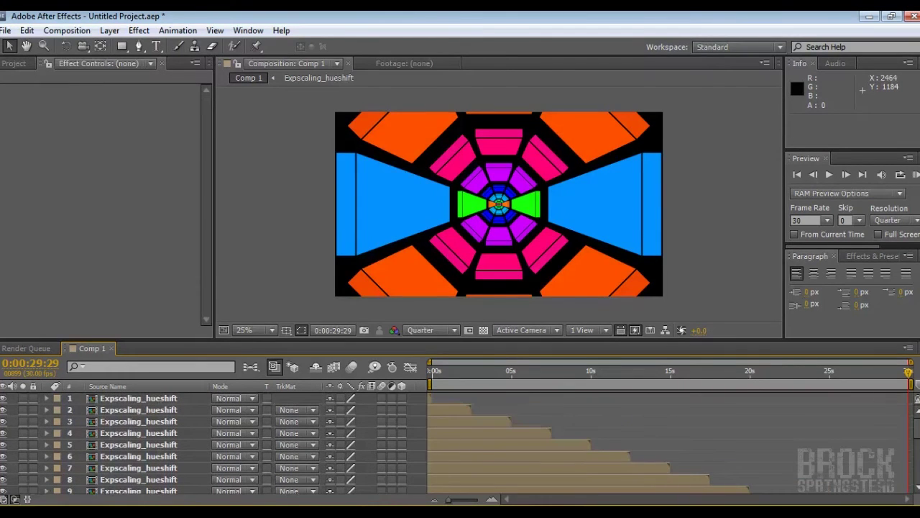
Return the current time to 0:00:00:00 and save the project as Experiment12.
{"action": "left_click_drag", "start_coordinate": [909, 372], "coordinate": [432, 371]}
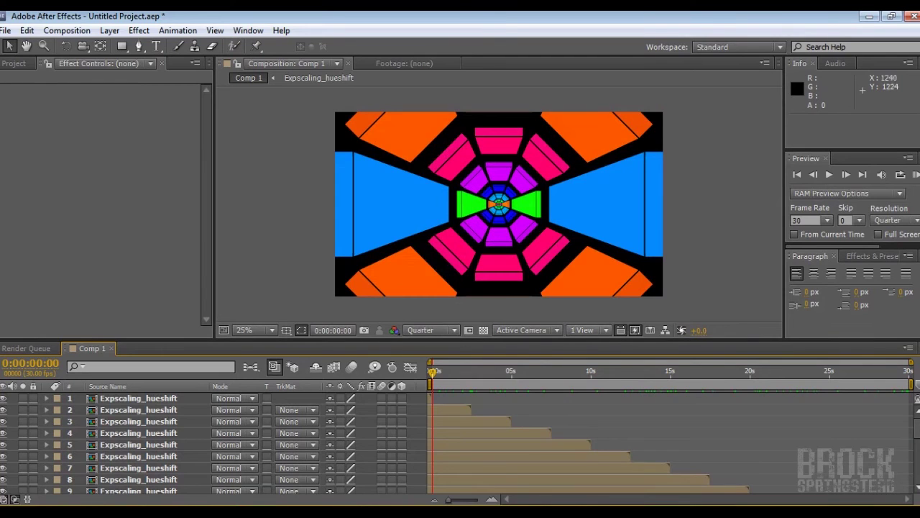
{"action": "key", "text": "ctrl+s"}
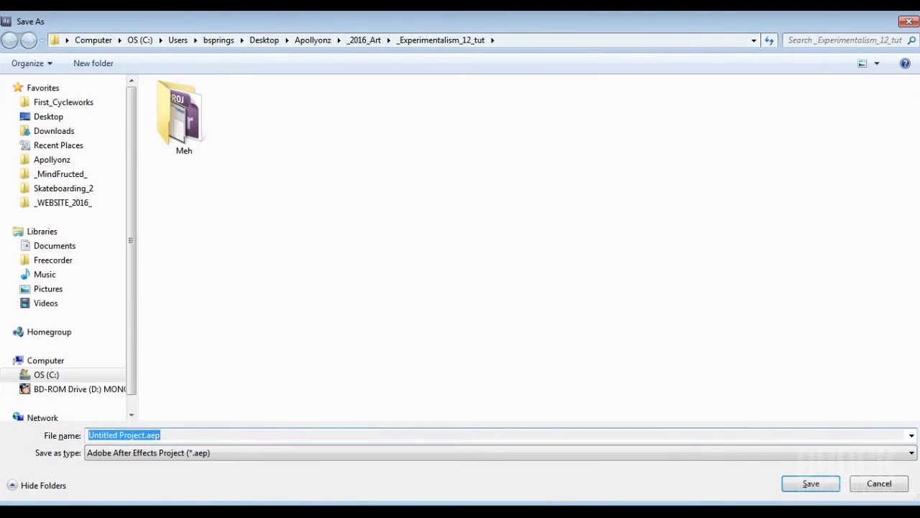
{"action": "type", "text": "Experiment12"}
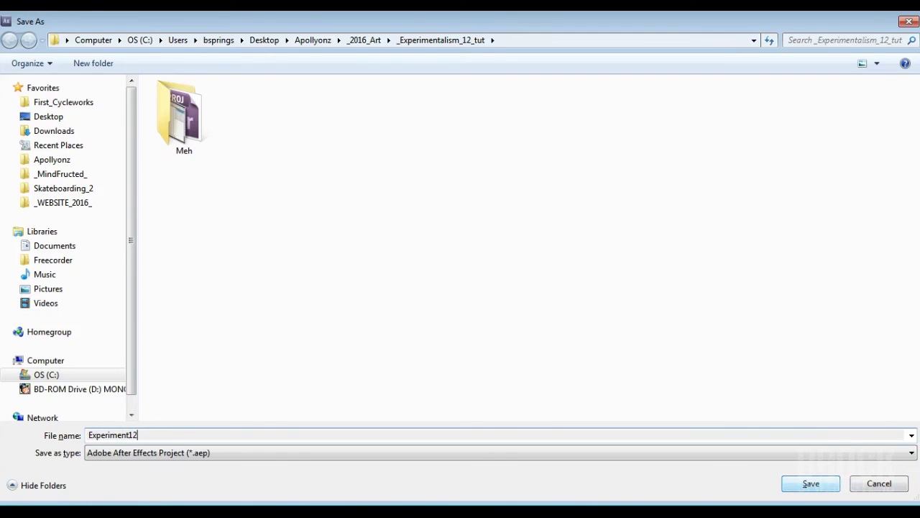
{"action": "key", "text": "Return"}
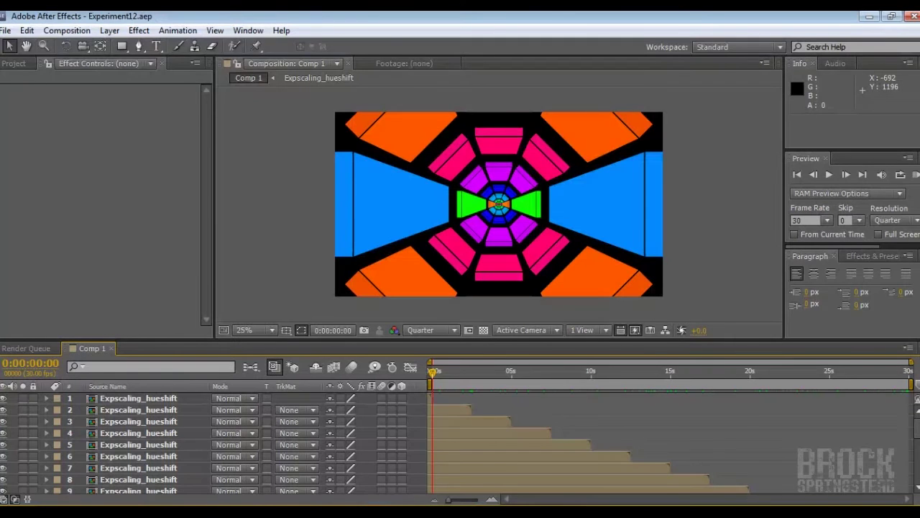
Add Comp 1 to the render queue and accept its render settings at Best quality and Full resolution for the work area.
{"action": "left_click", "coordinate": [67, 30]}
{"action": "left_click", "coordinate": [101, 131]}
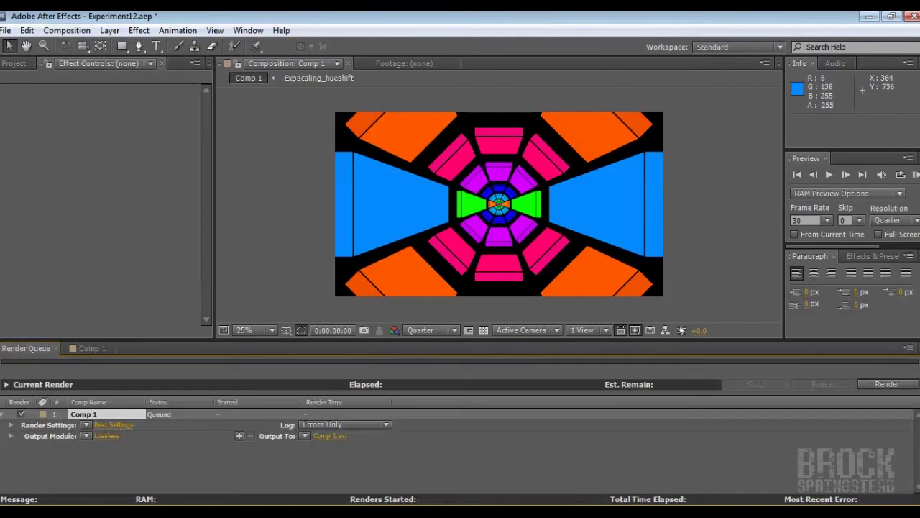
{"action": "left_click", "coordinate": [113, 425]}
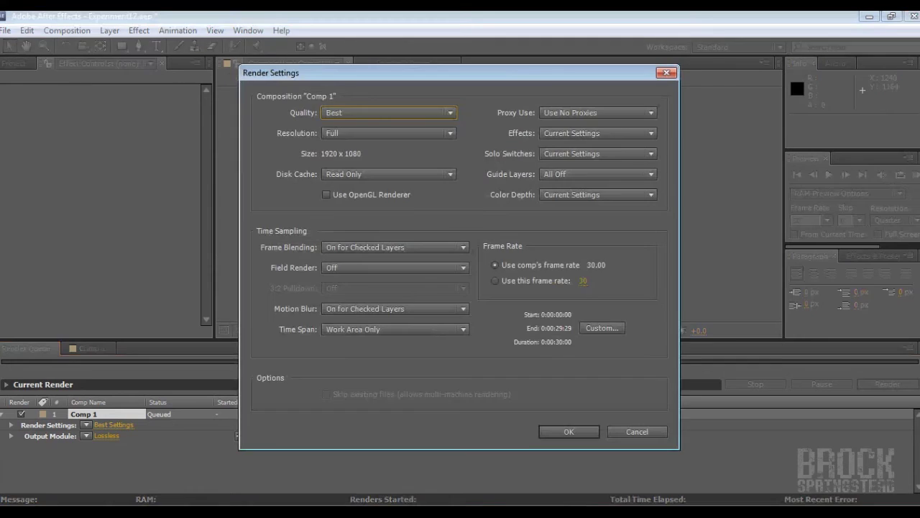
{"action": "key", "text": "Return"}
Set the output module's format to H.264 and accept High profile, level 5.1 and CBR encoding at 16 Mbps.
{"action": "left_click", "coordinate": [107, 436]}
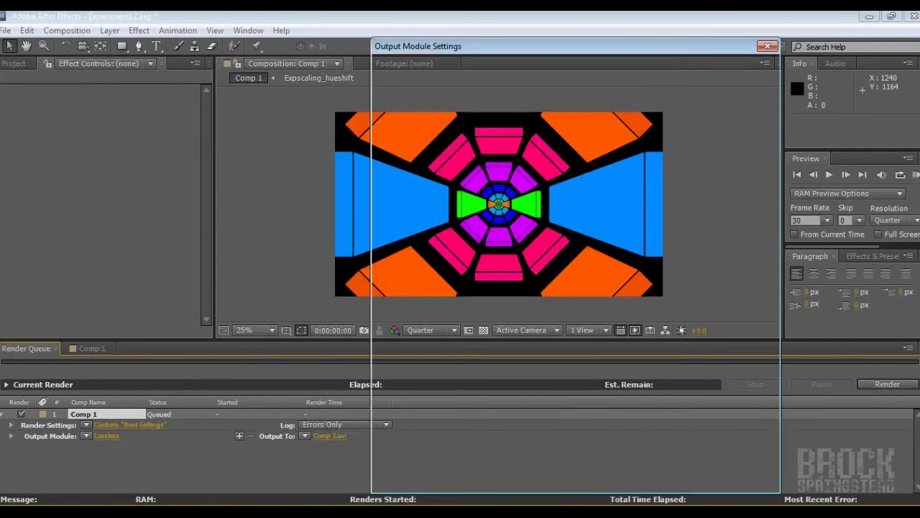
{"action": "left_click", "coordinate": [539, 106]}
{"action": "left_click", "coordinate": [507, 197]}
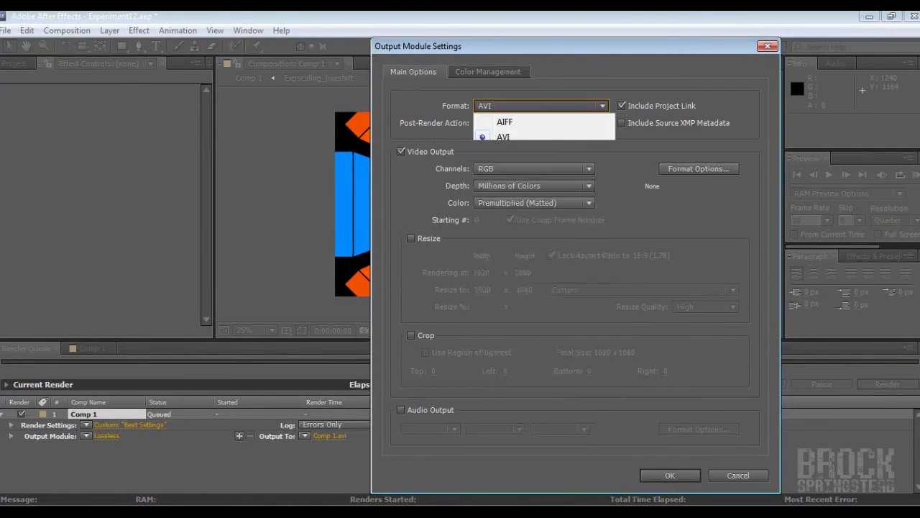
{"action": "left_click", "coordinate": [698, 168]}
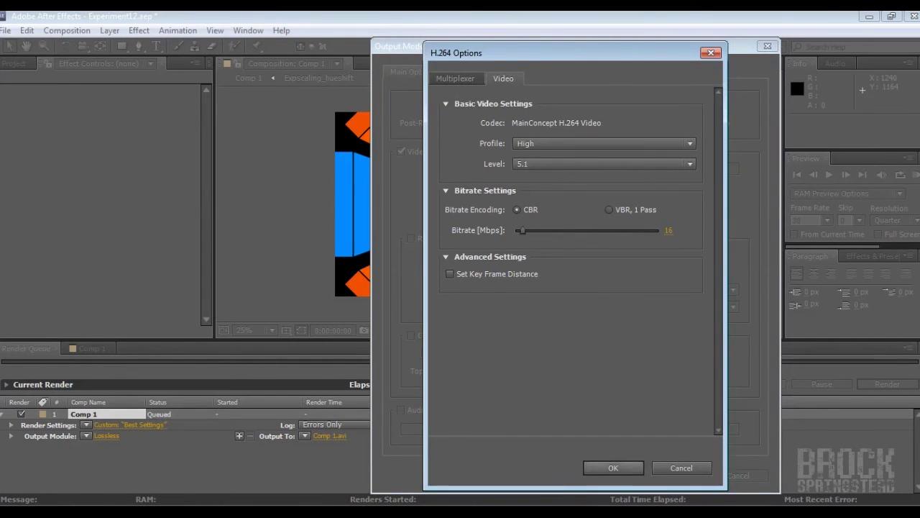
{"action": "left_click", "coordinate": [613, 467]}
{"action": "left_click", "coordinate": [670, 475]}
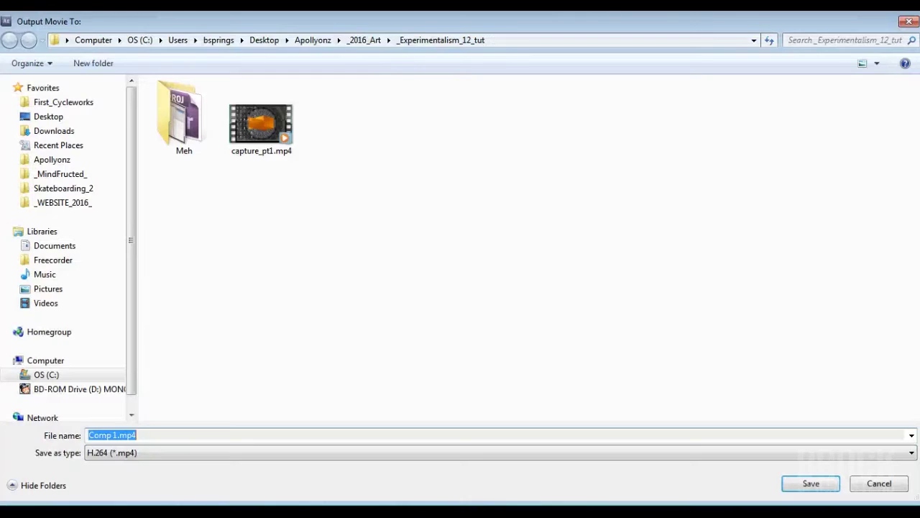
Name the output movie experiment12 in the _Experimentalism_12_tut folder and start rendering Comp 1.
{"action": "type", "text": "experiment12"}
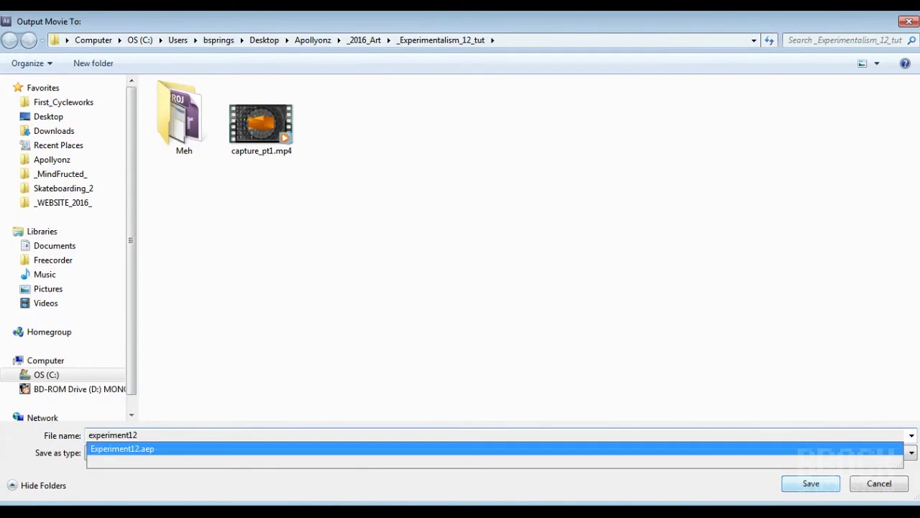
{"action": "key", "text": "Return"}
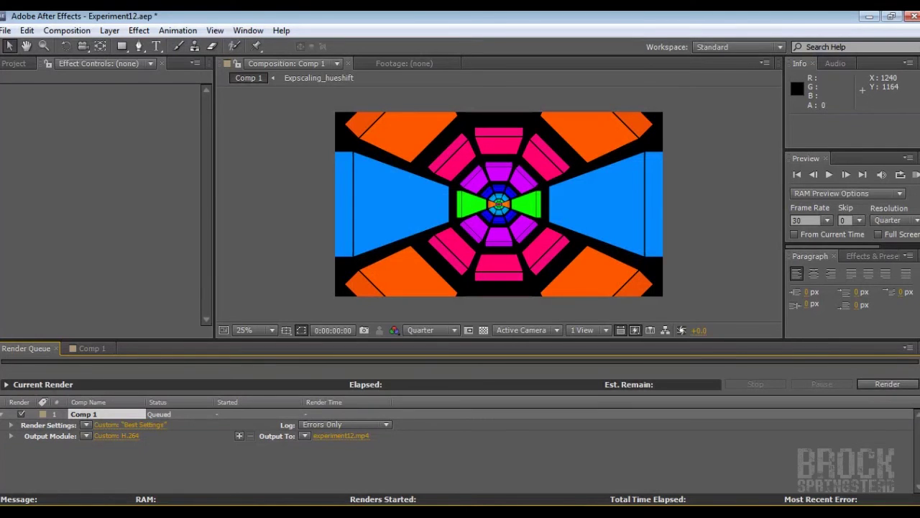
{"action": "left_click", "coordinate": [887, 384]}
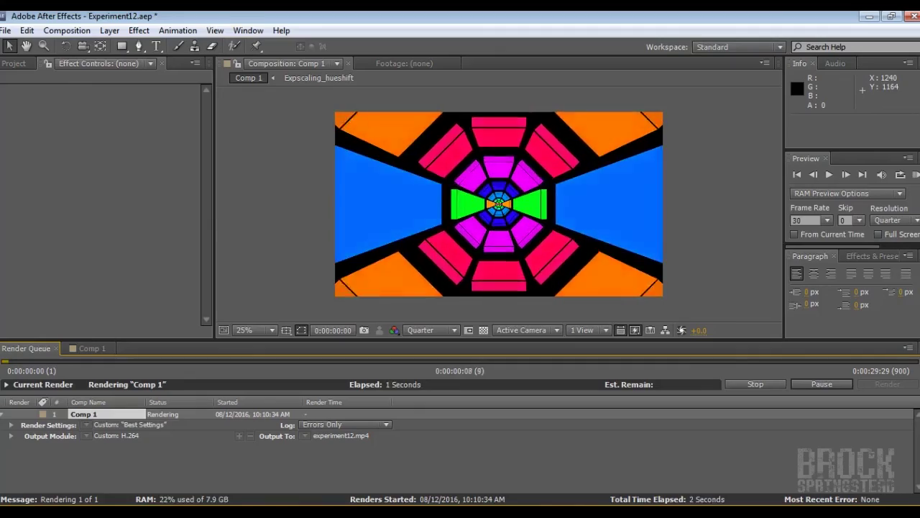